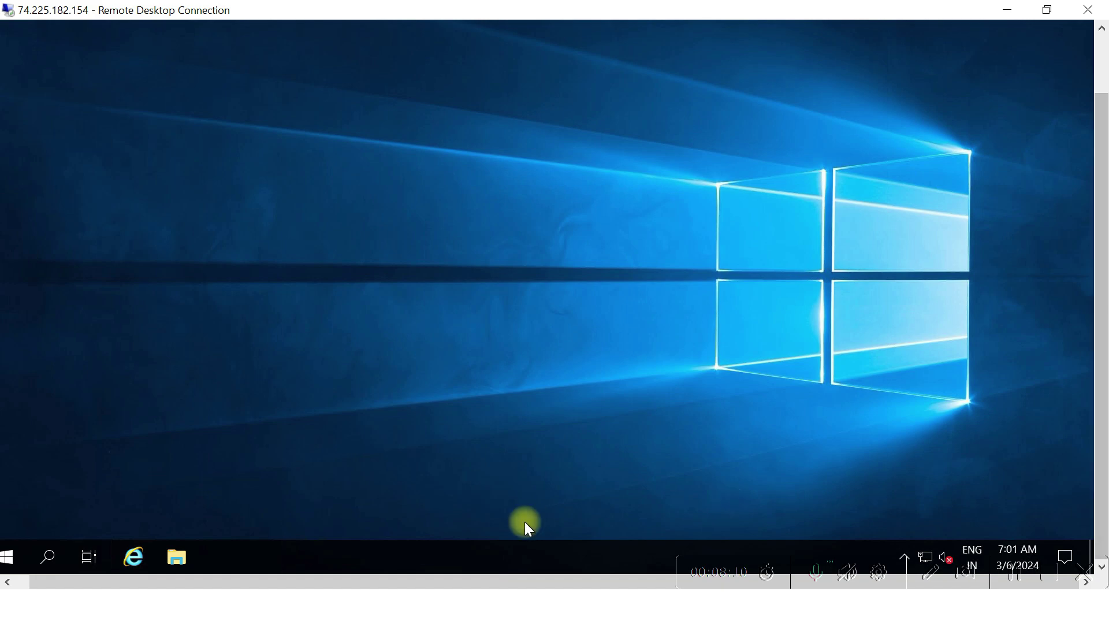
# Open a maximized File Explorer on Temporary Storage (D:) and select the SQL2022-SSEI-Dev installer
pyautogui.click(174, 559)
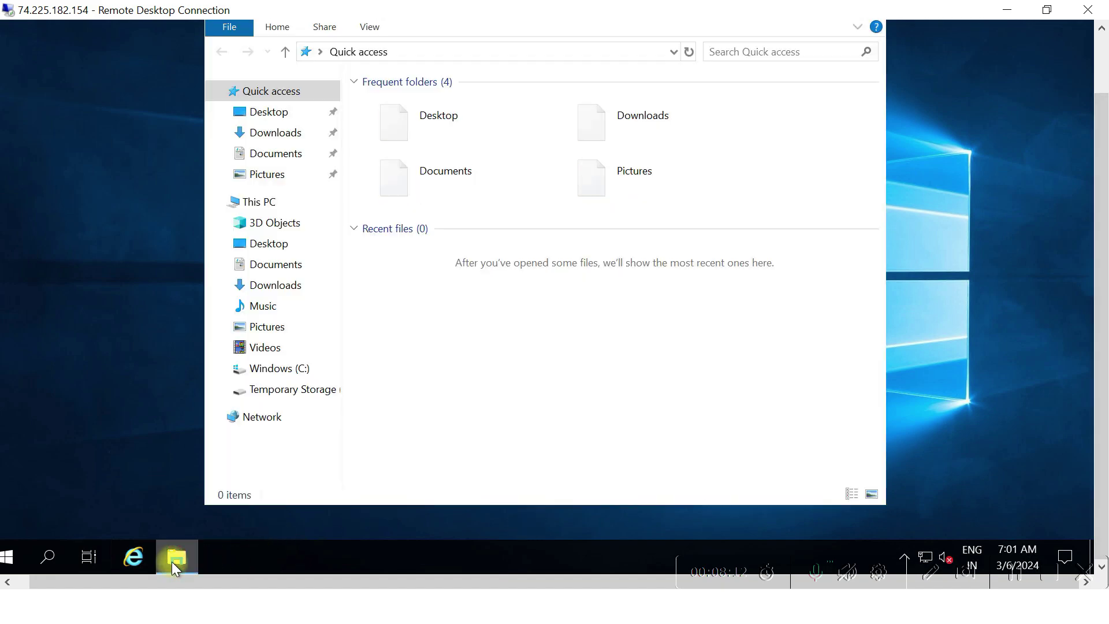
pyautogui.click(1099, 58)
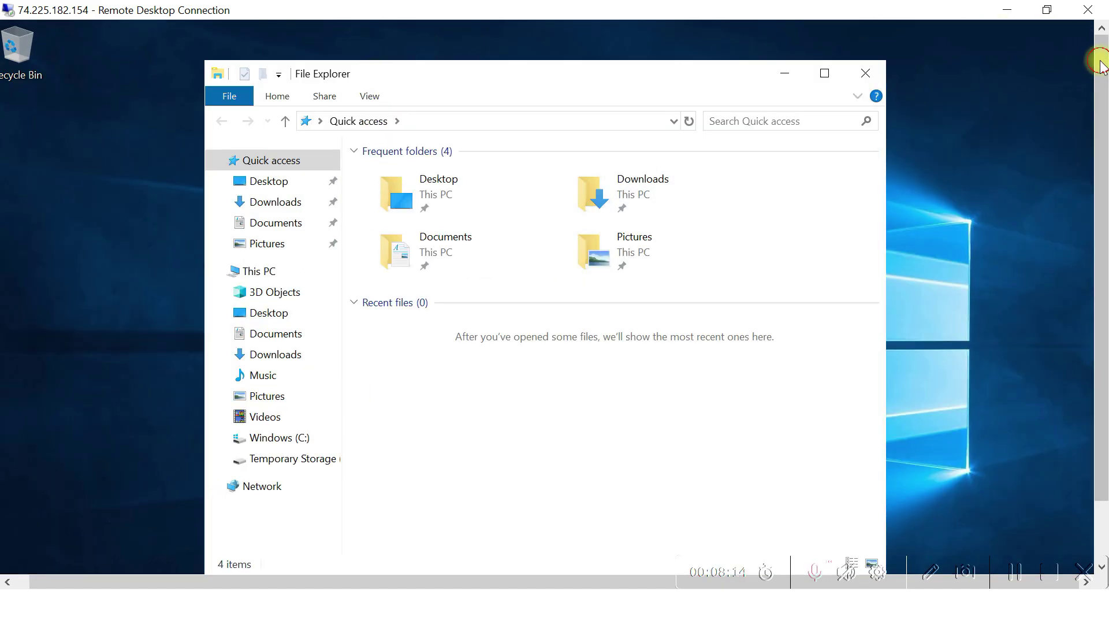
pyautogui.click(823, 74)
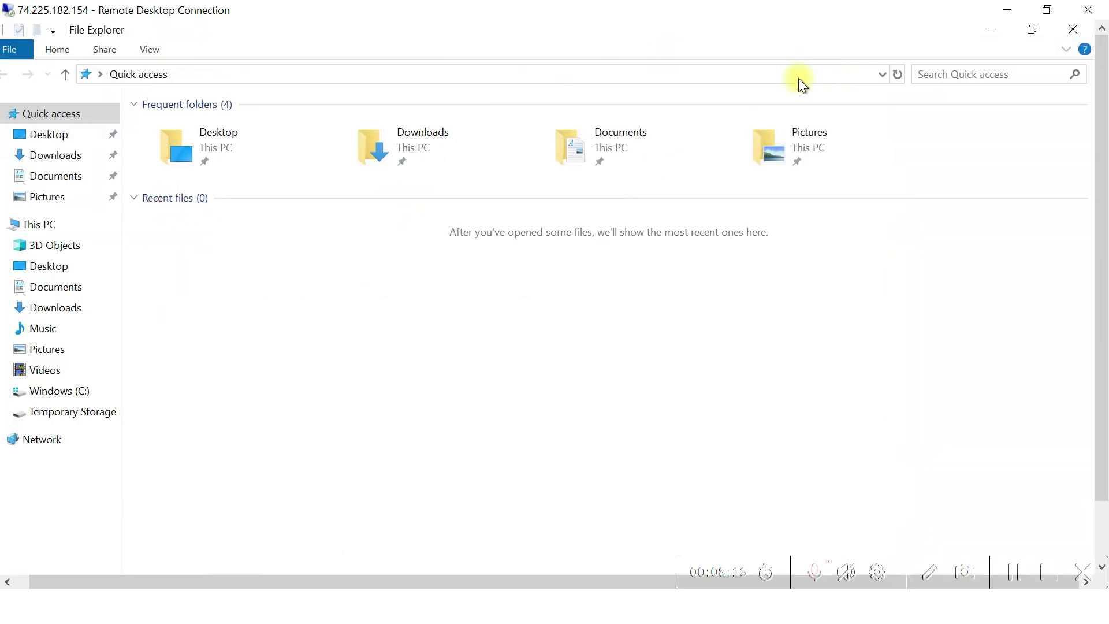
pyautogui.click(73, 417)
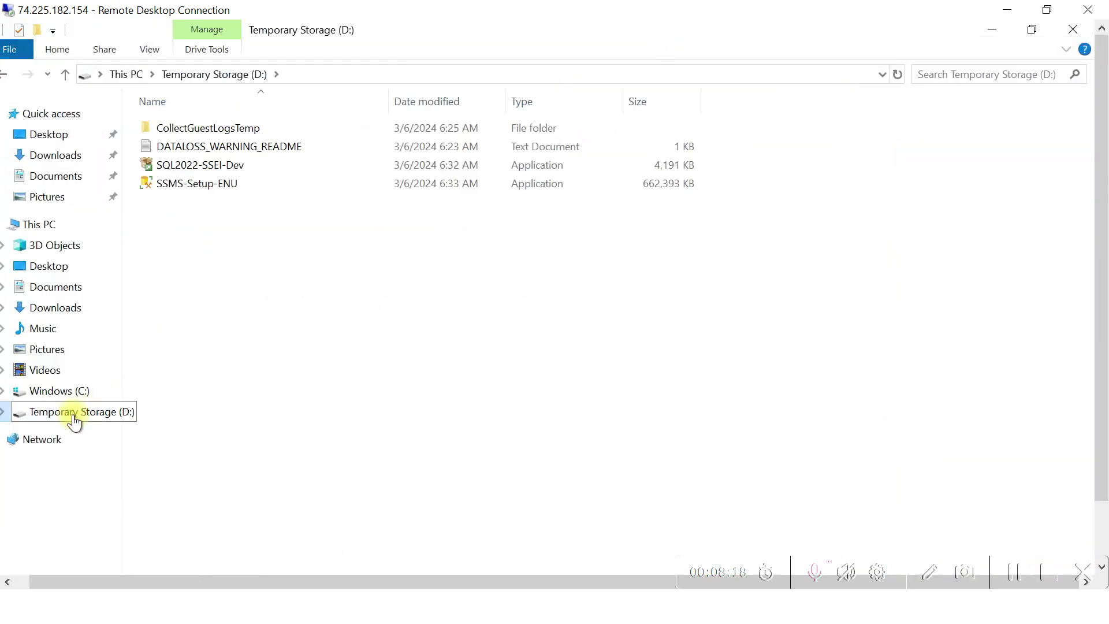
pyautogui.click(241, 168)
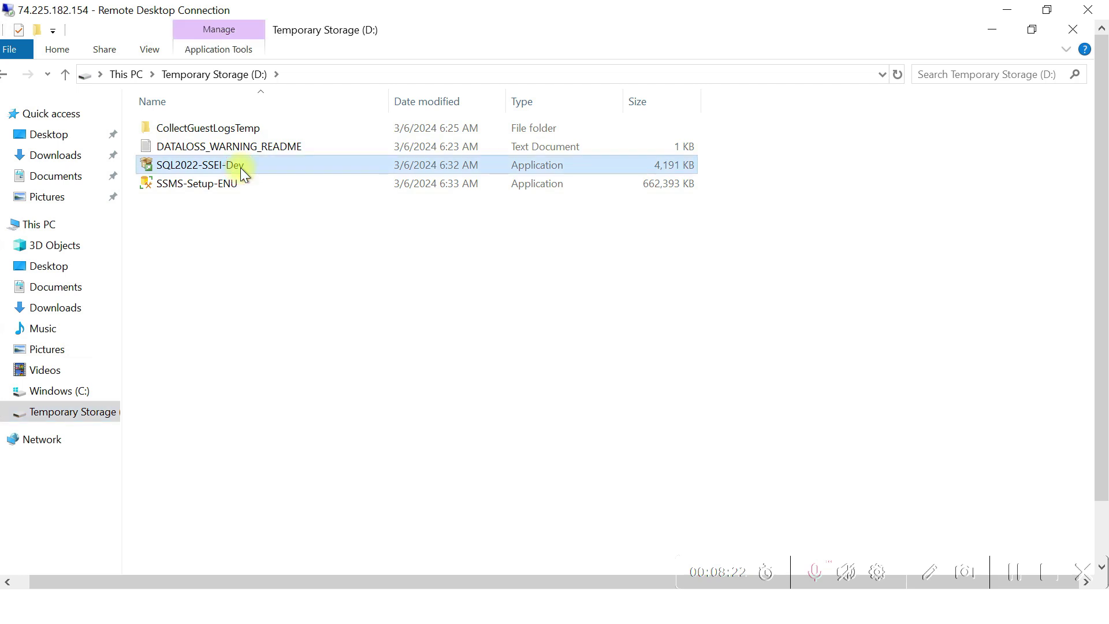
# Run SQL2022-SSEI-Dev as a Custom install, downloading the package to C:\SQL2022
pyautogui.doubleClick(241, 167)
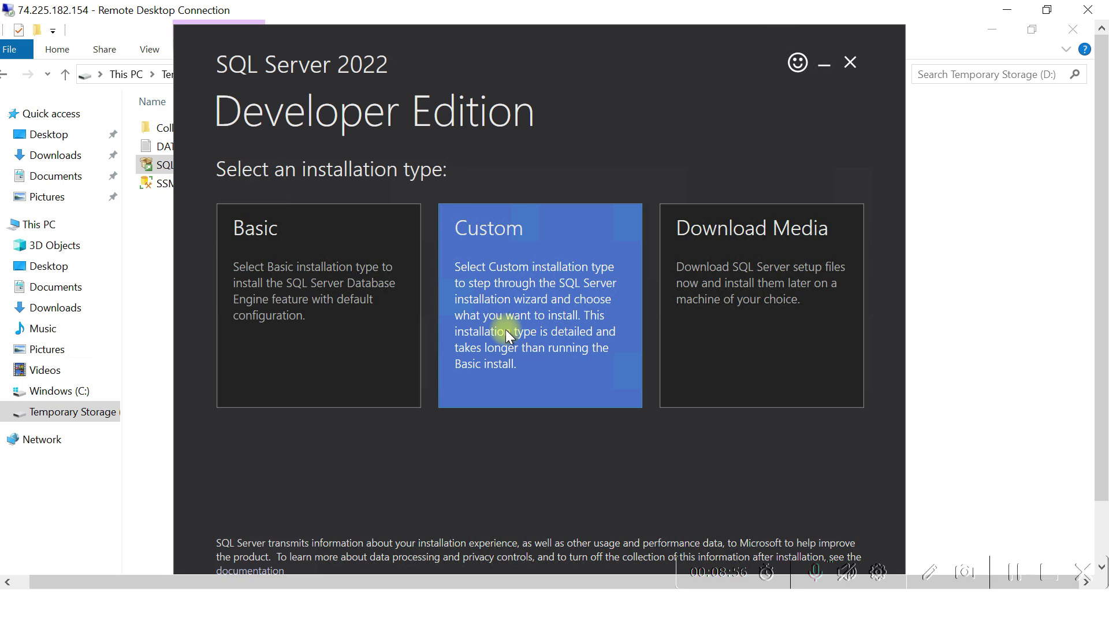
pyautogui.click(505, 329)
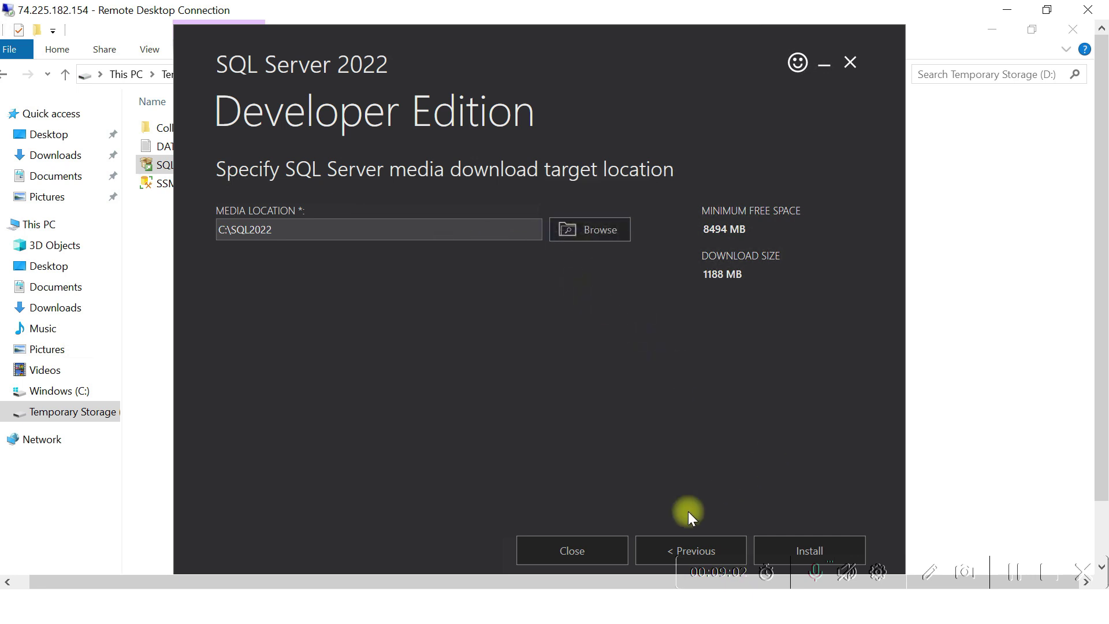
pyautogui.click(791, 545)
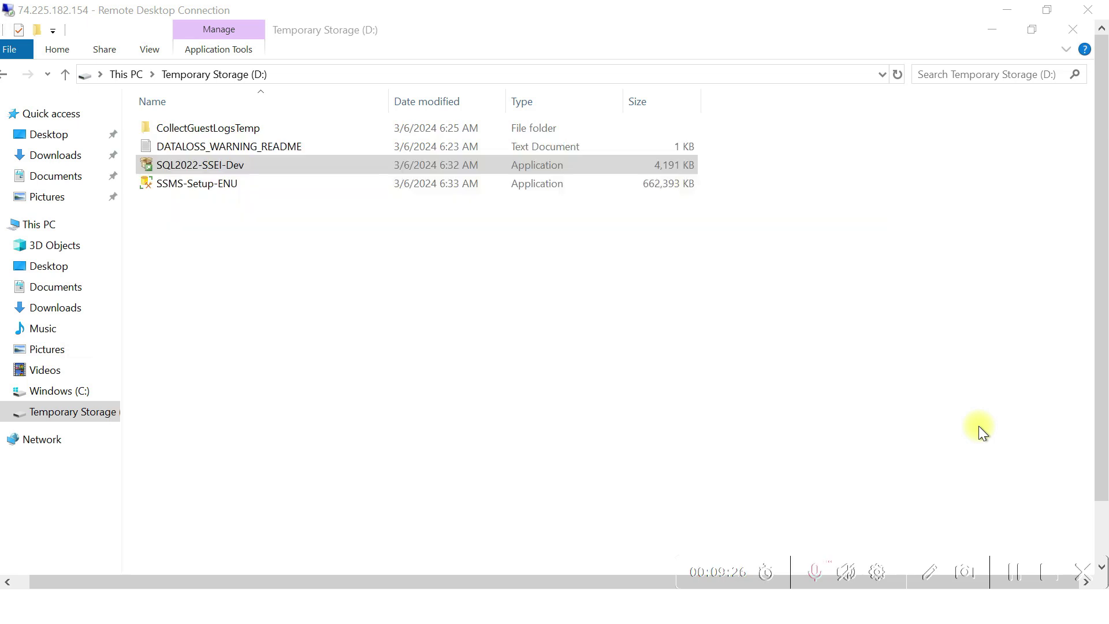
pyautogui.click(1101, 519)
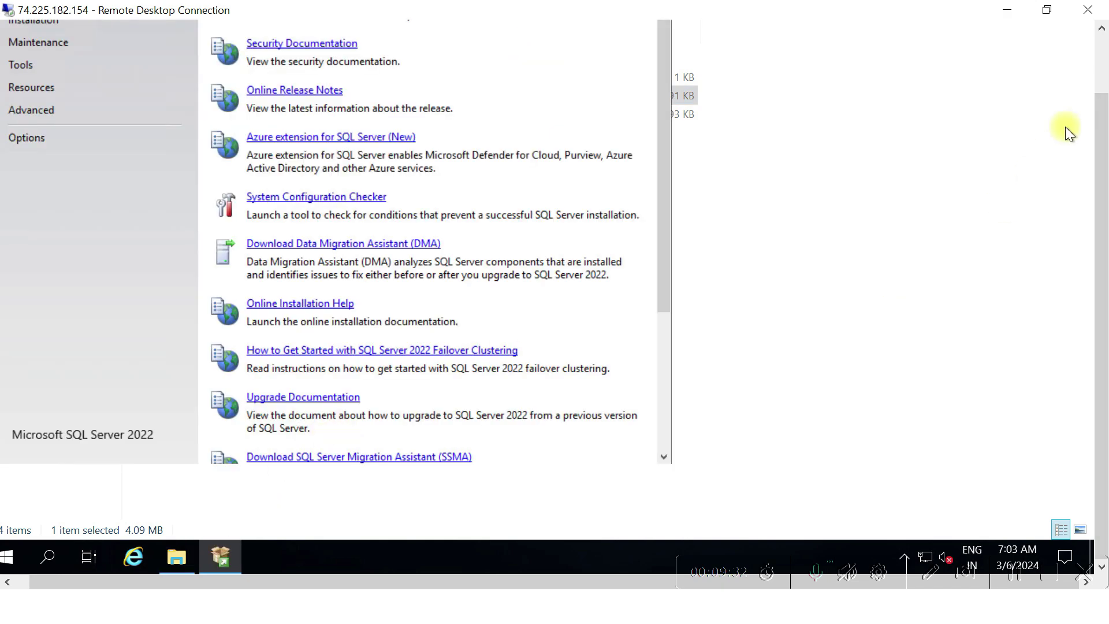
# Maximize SQL Server Installation Center, show Installation options, and start a new standalone installation
pyautogui.click(1101, 72)
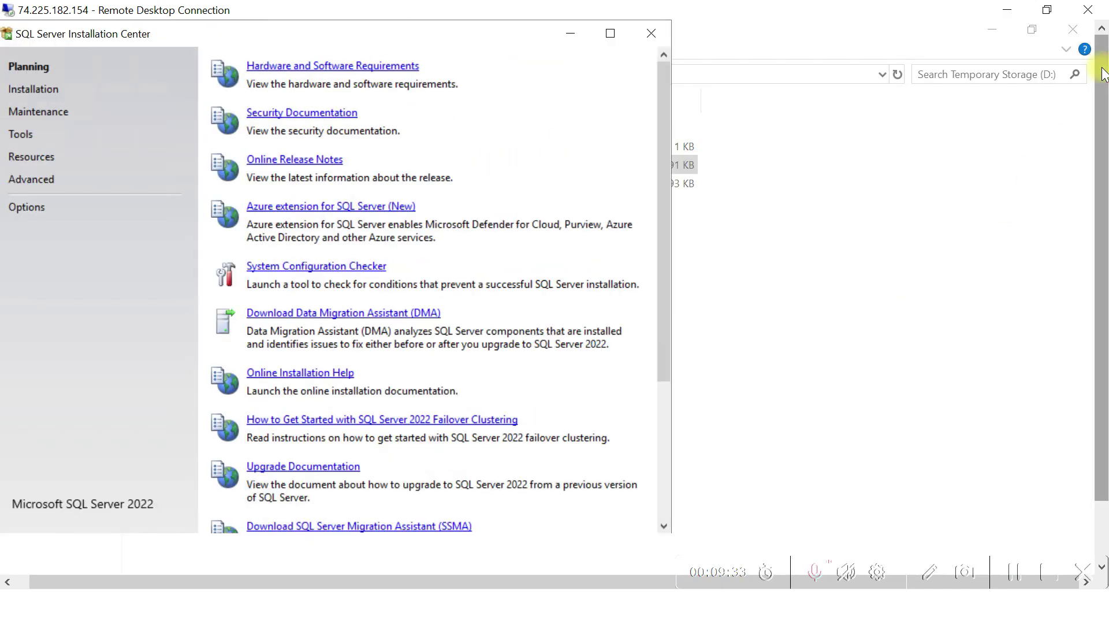
pyautogui.click(611, 33)
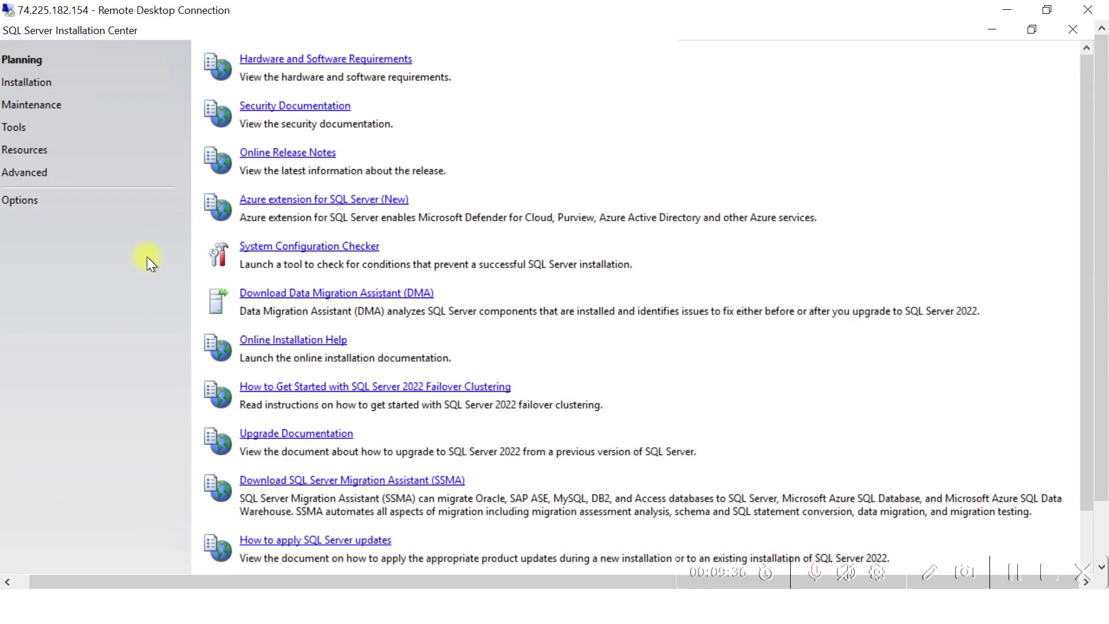
pyautogui.click(23, 582)
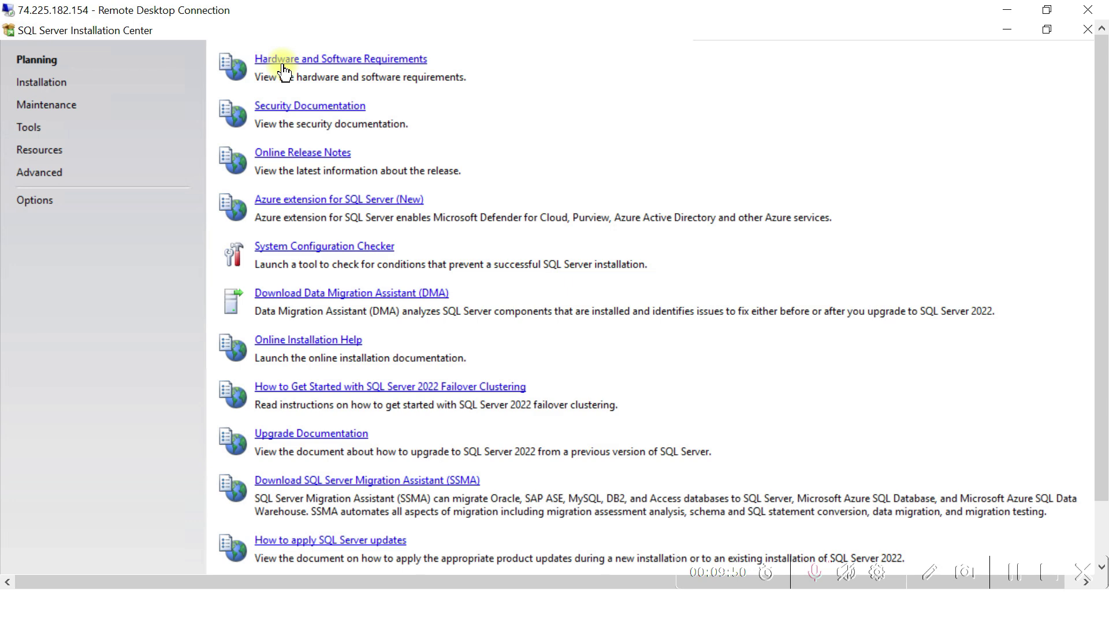
pyautogui.click(43, 84)
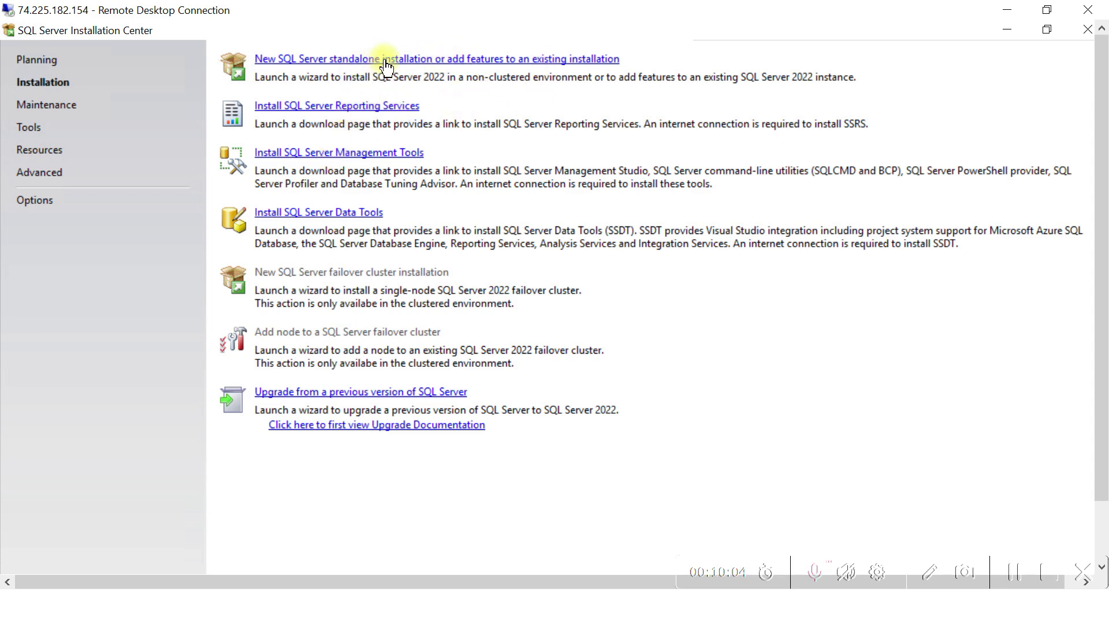
pyautogui.click(437, 60)
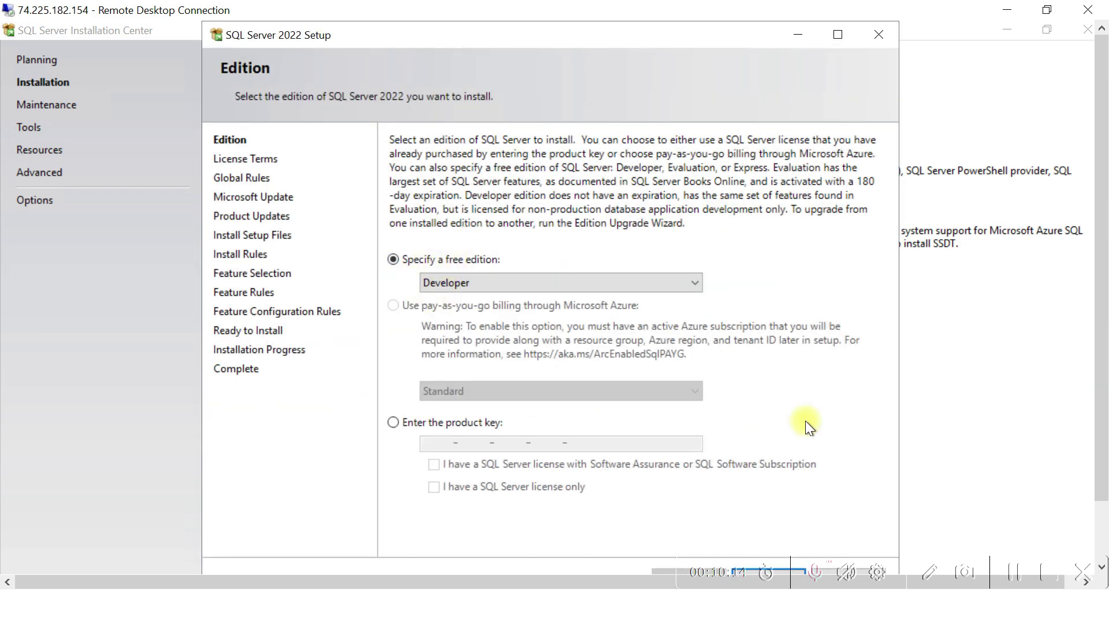
# Keep the free Developer edition selected and advance to the License Terms page
pyautogui.rightClick(660, 37)
pyautogui.click(728, 168)
pyautogui.click(1030, 588)
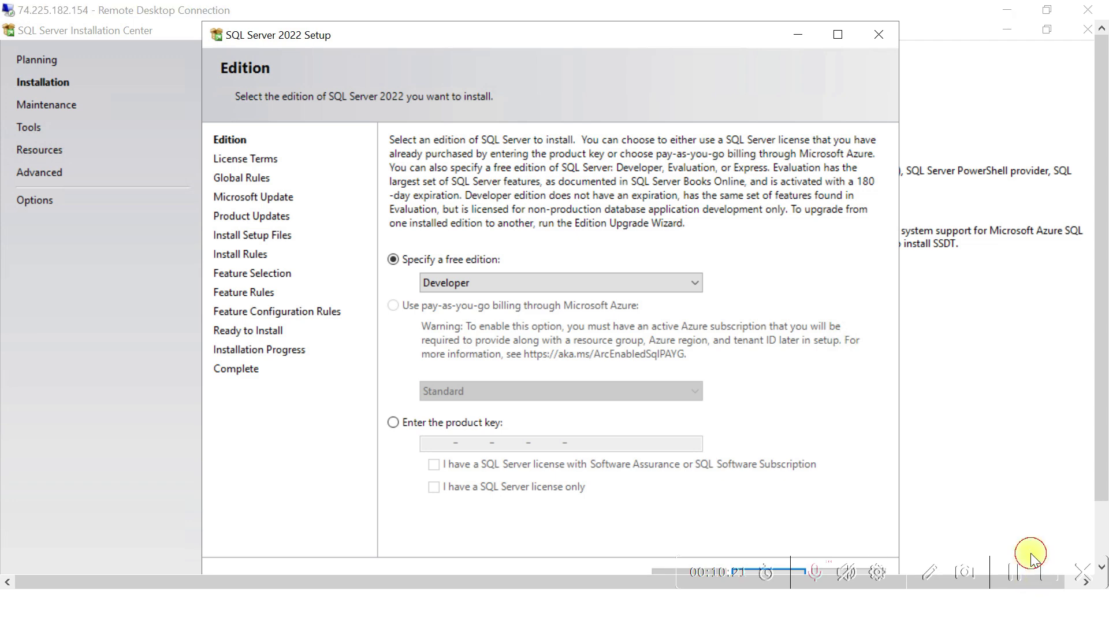
pyautogui.click(1046, 10)
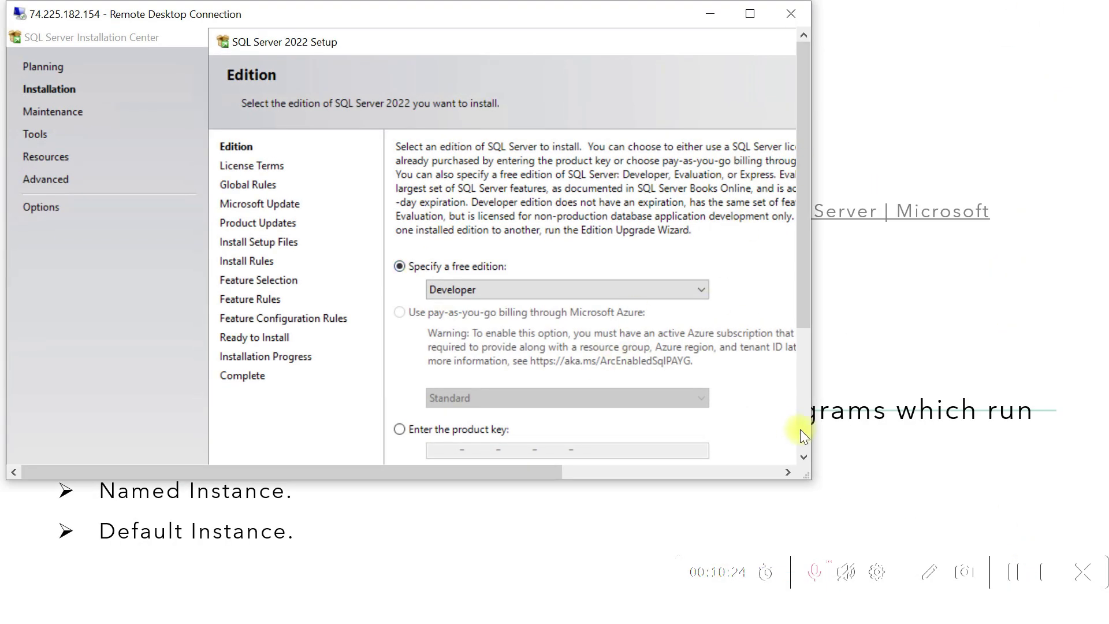
pyautogui.click(801, 428)
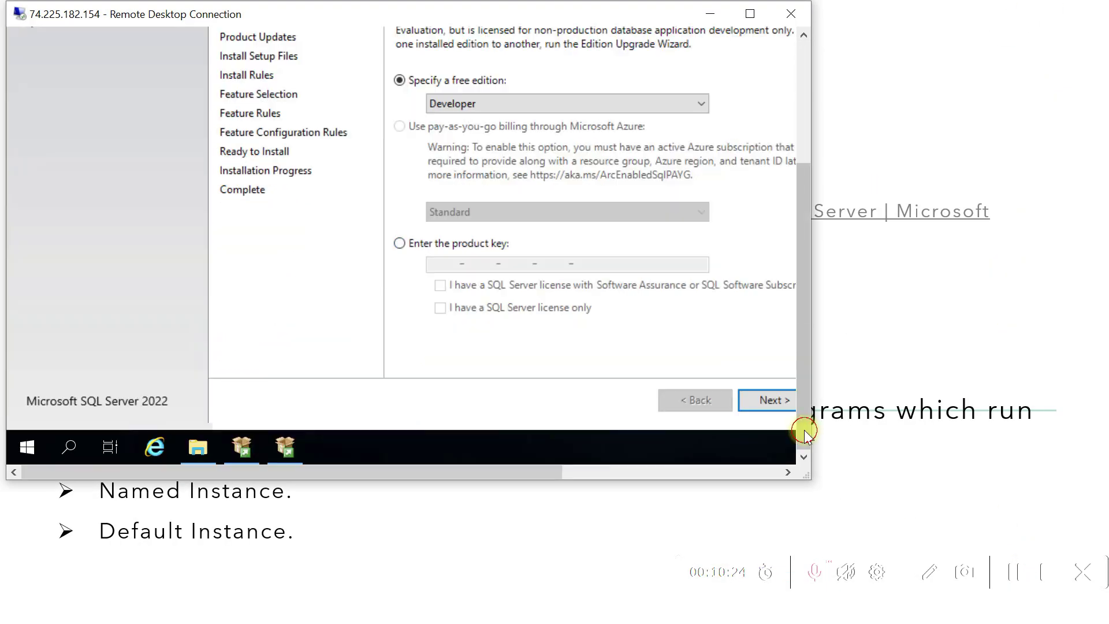
pyautogui.click(765, 399)
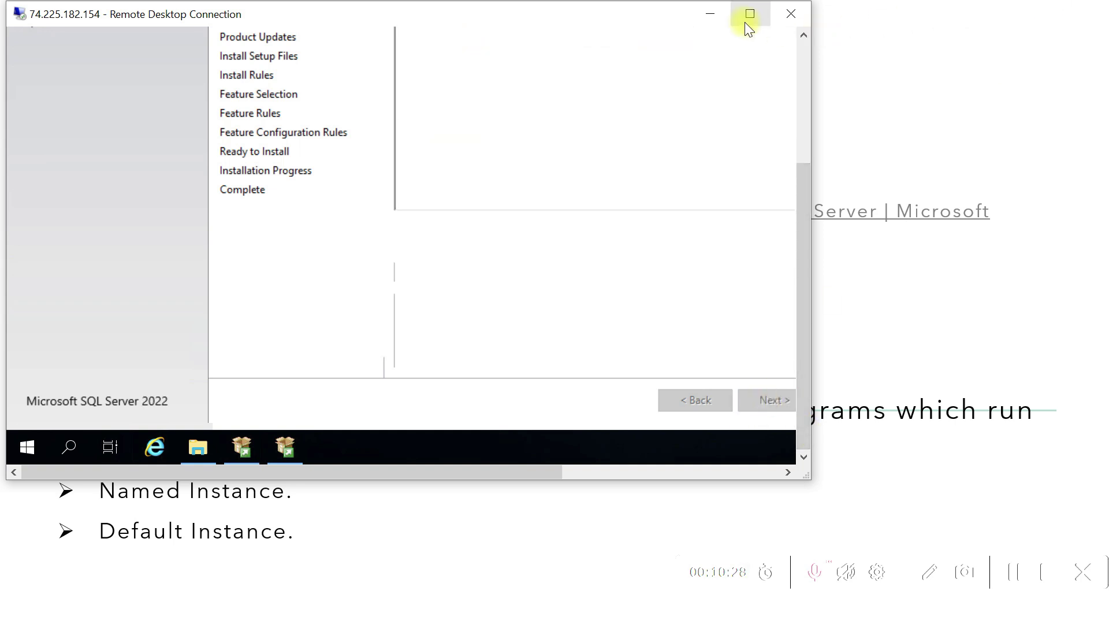
pyautogui.click(746, 21)
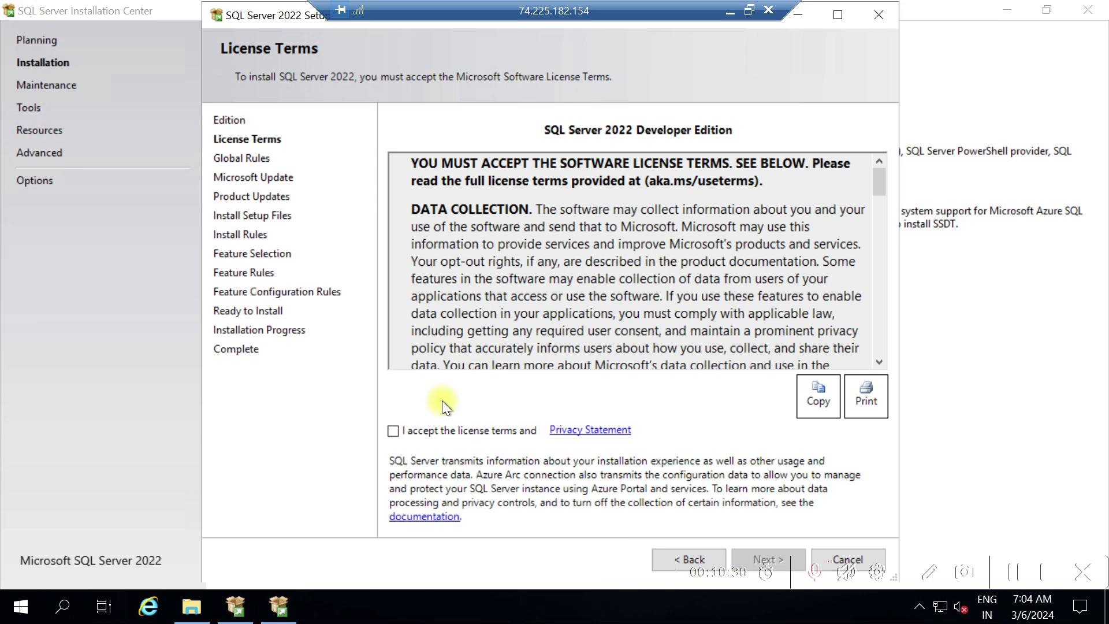
# Accept the license terms, leave Microsoft Update unchecked, and clear Install Rules despite the firewall warning
pyautogui.click(393, 430)
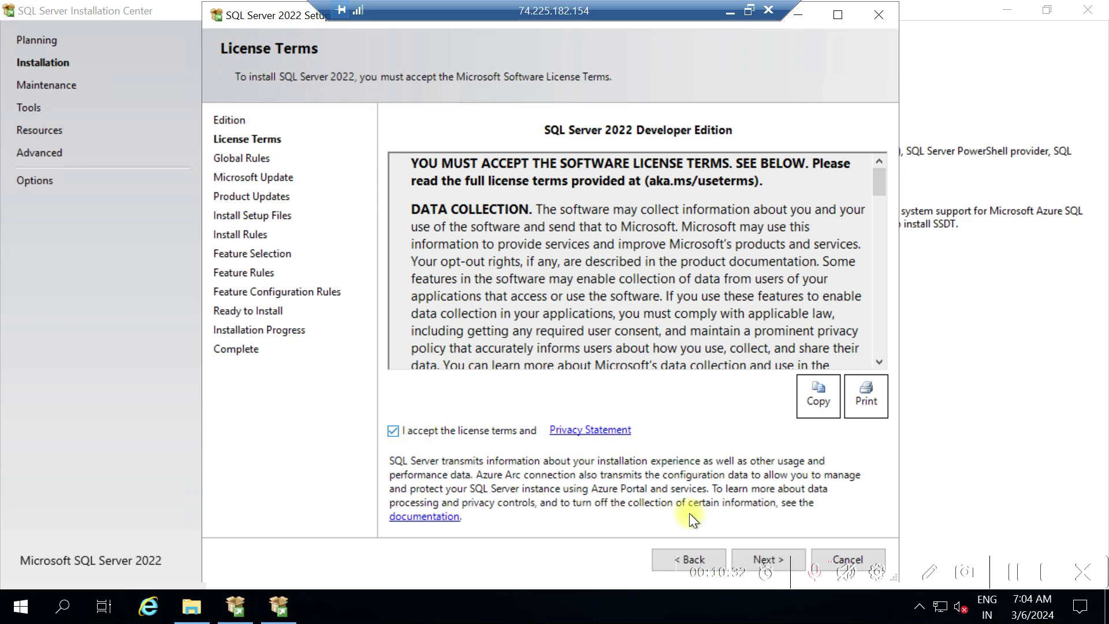
pyautogui.click(774, 555)
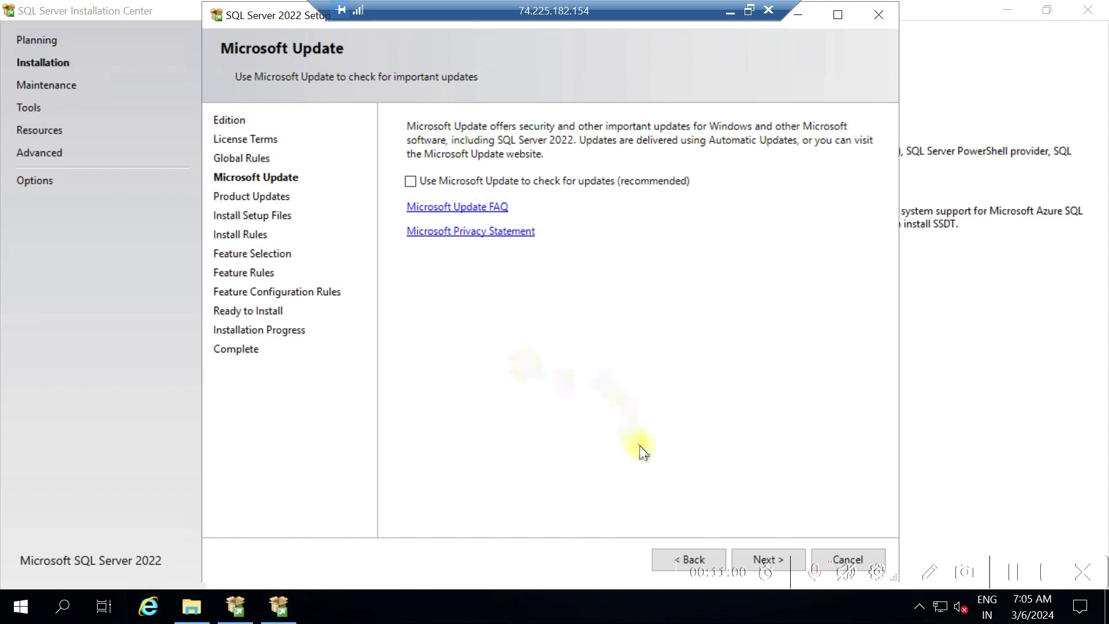
pyautogui.click(744, 556)
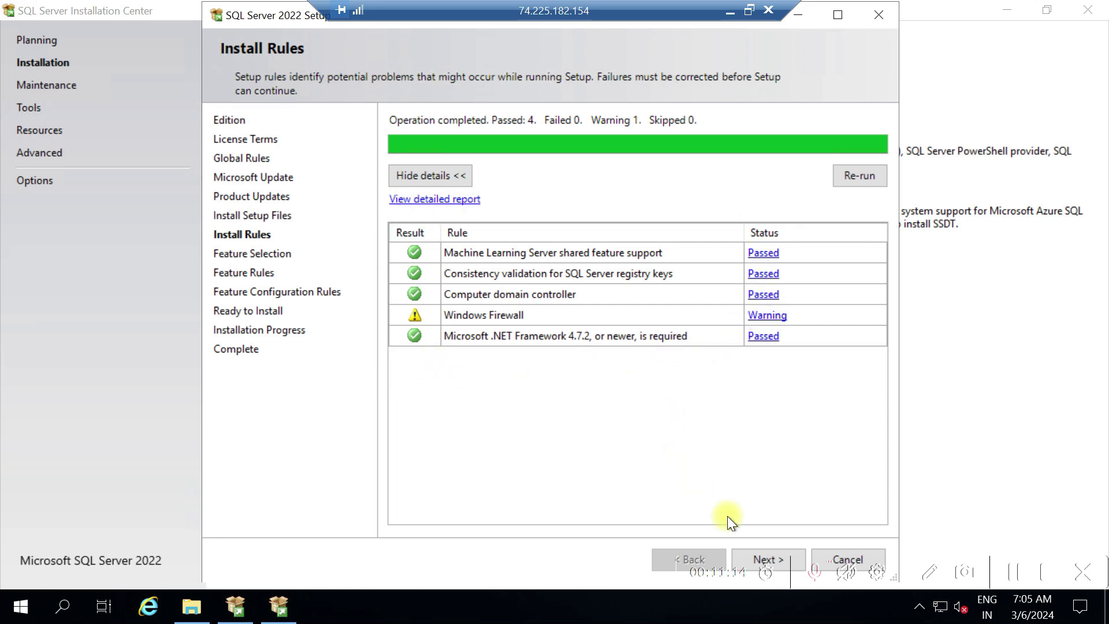
pyautogui.click(748, 552)
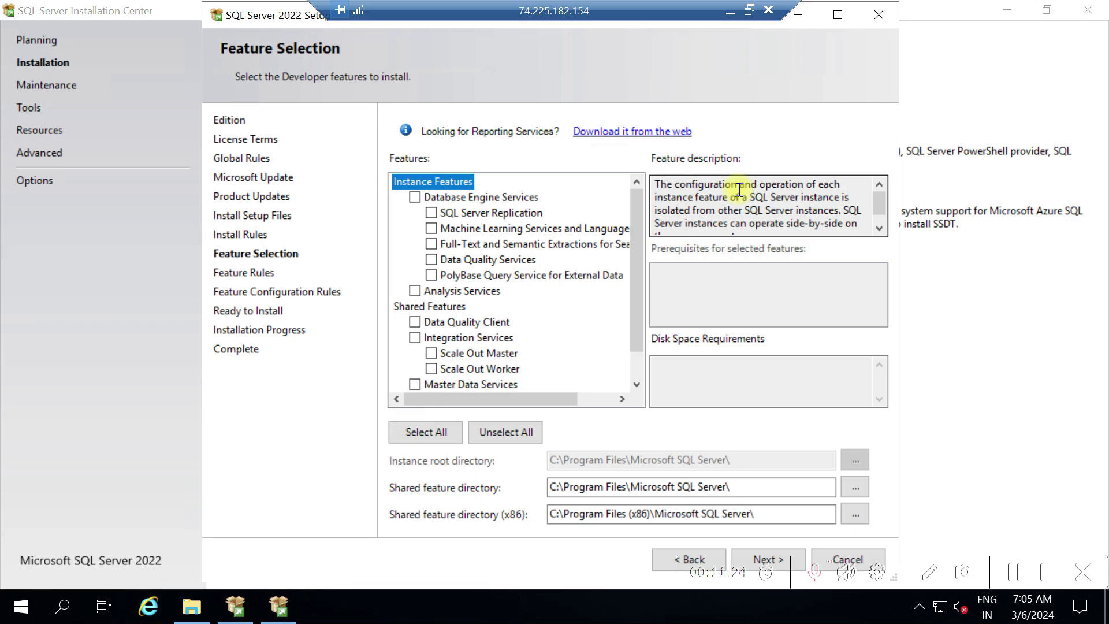
# Tick Database Engine Services on the Feature Selection page
pyautogui.click(414, 198)
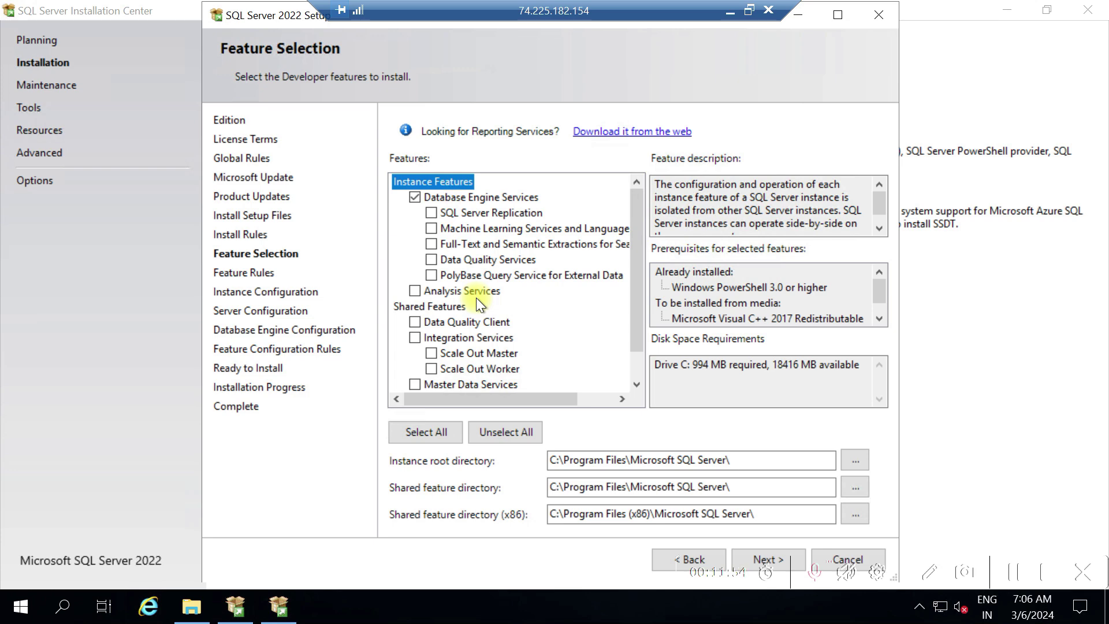
pyautogui.click(634, 370)
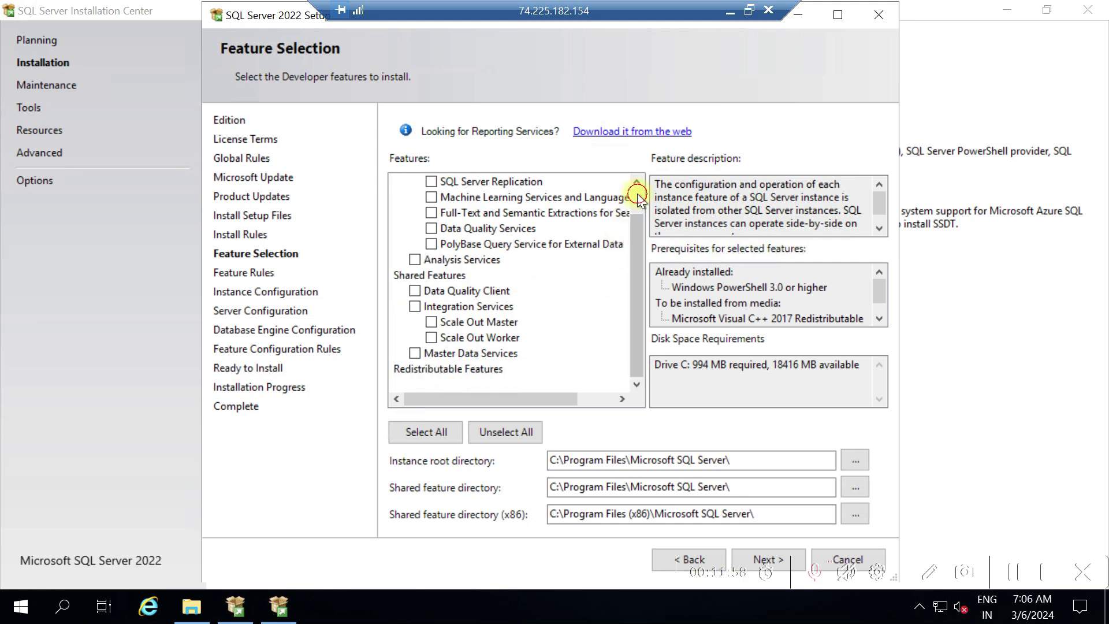
pyautogui.moveTo(632, 212); pyautogui.dragTo(637, 193)
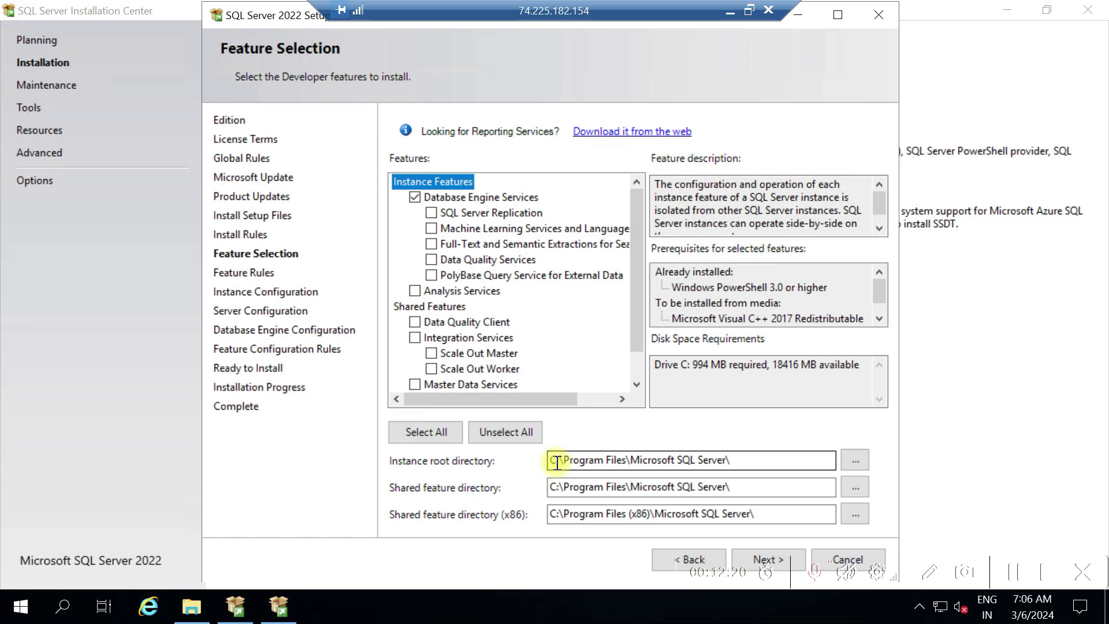
# Switch the Instance root, Shared feature and Shared feature (x86) paths from C: to D:
pyautogui.click(557, 462)
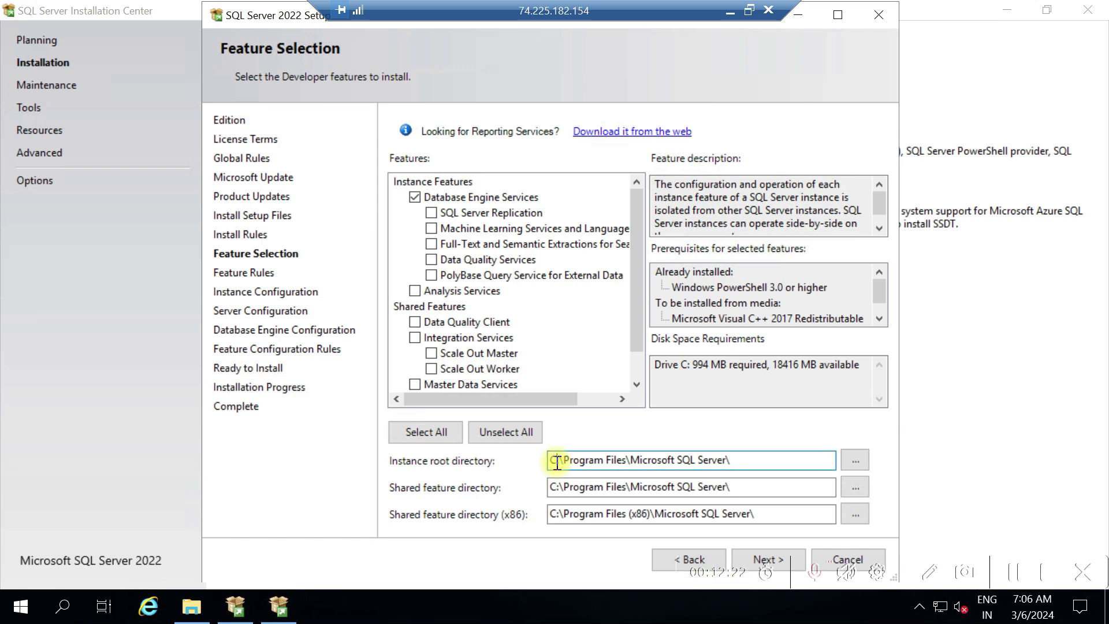
pyautogui.press('BackSpace')
pyautogui.press('BackSpace')
pyautogui.press('BackSpace')
pyautogui.write('D:\\')
pyautogui.click(559, 490)
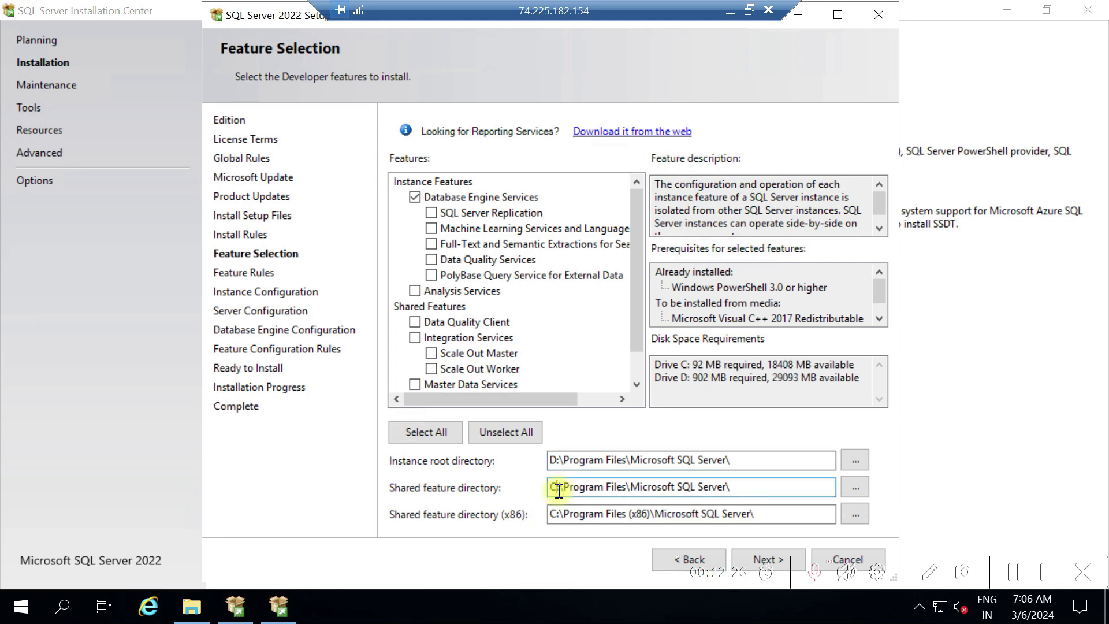
pyautogui.press('BackSpace')
pyautogui.press('BackSpace')
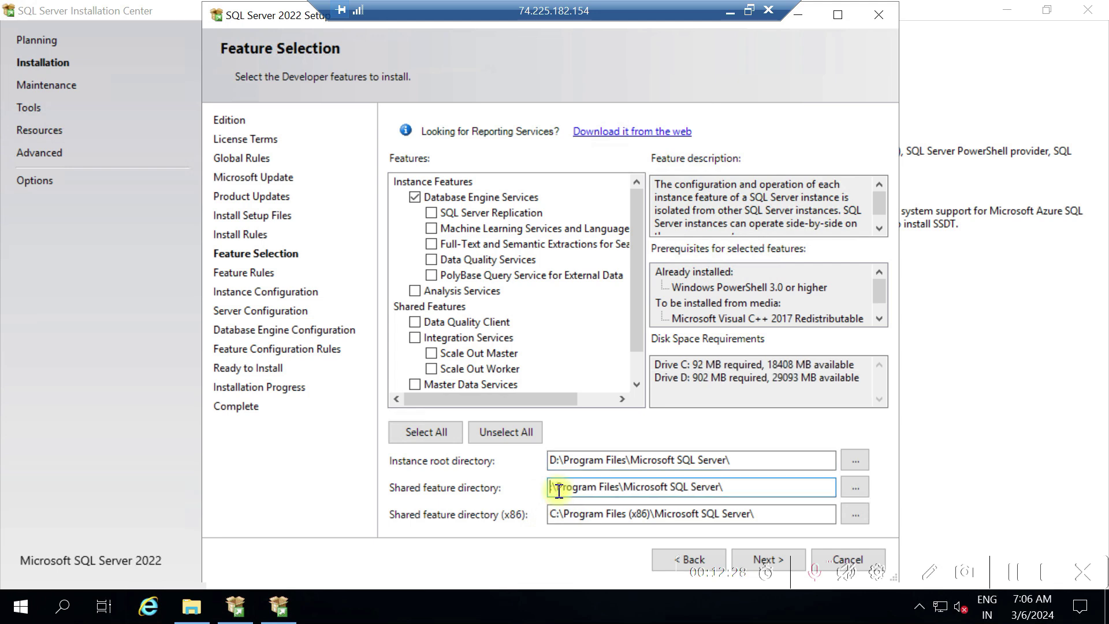
pyautogui.write('D:')
pyautogui.click(559, 514)
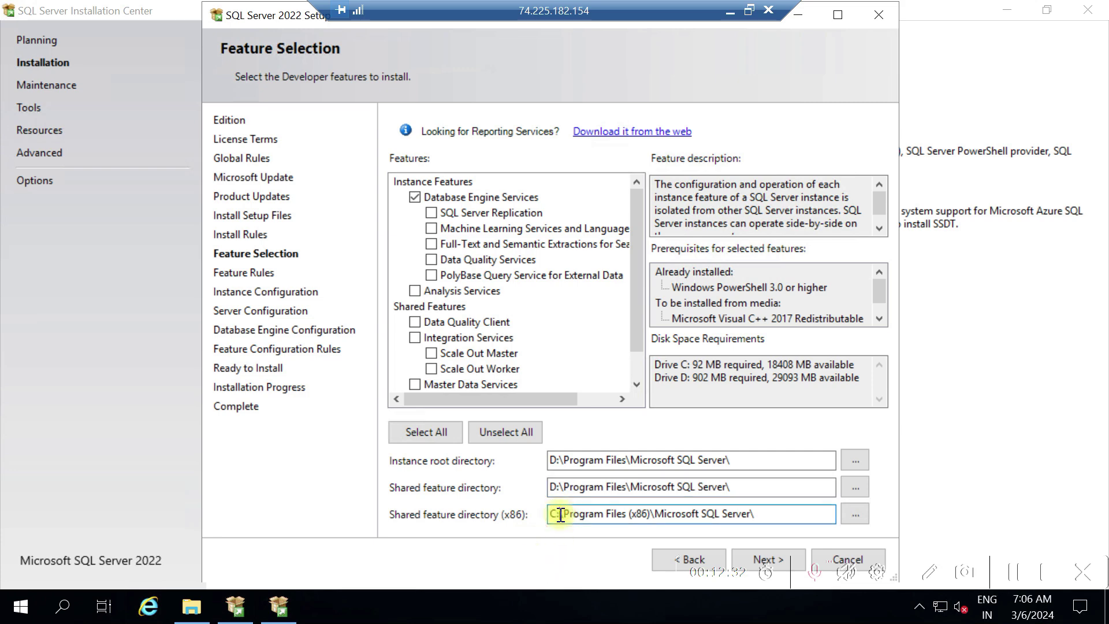
pyautogui.press('BackSpace')
pyautogui.press('BackSpace')
pyautogui.write('D:')
pyautogui.click(779, 555)
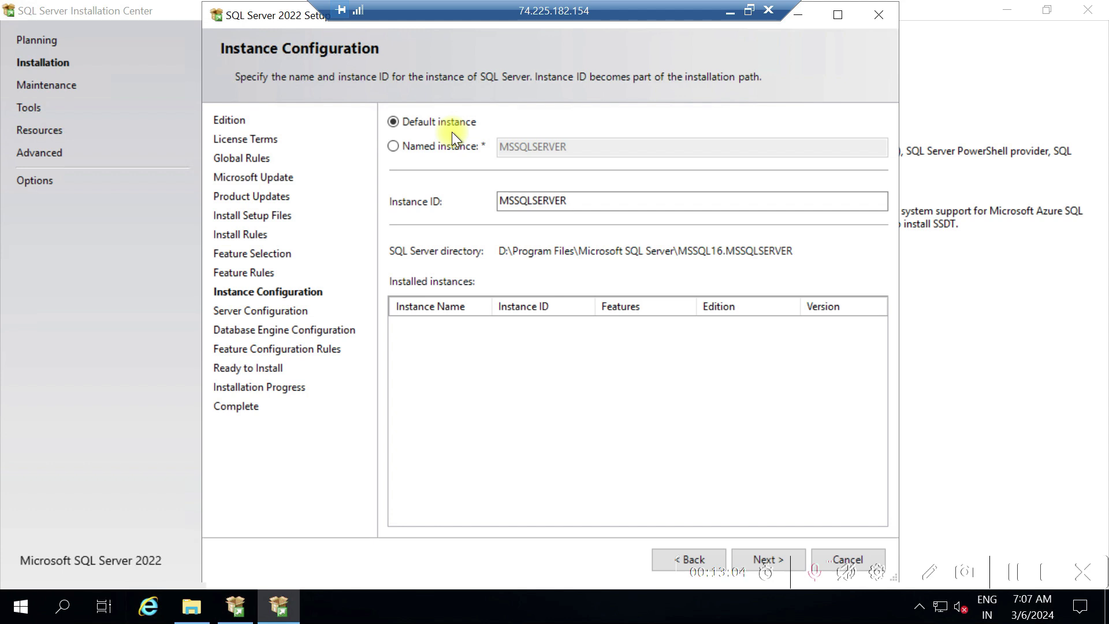
# Try Named instance, revert to Default instance MSSQLSERVER, and proceed to Server Configuration
pyautogui.click(392, 148)
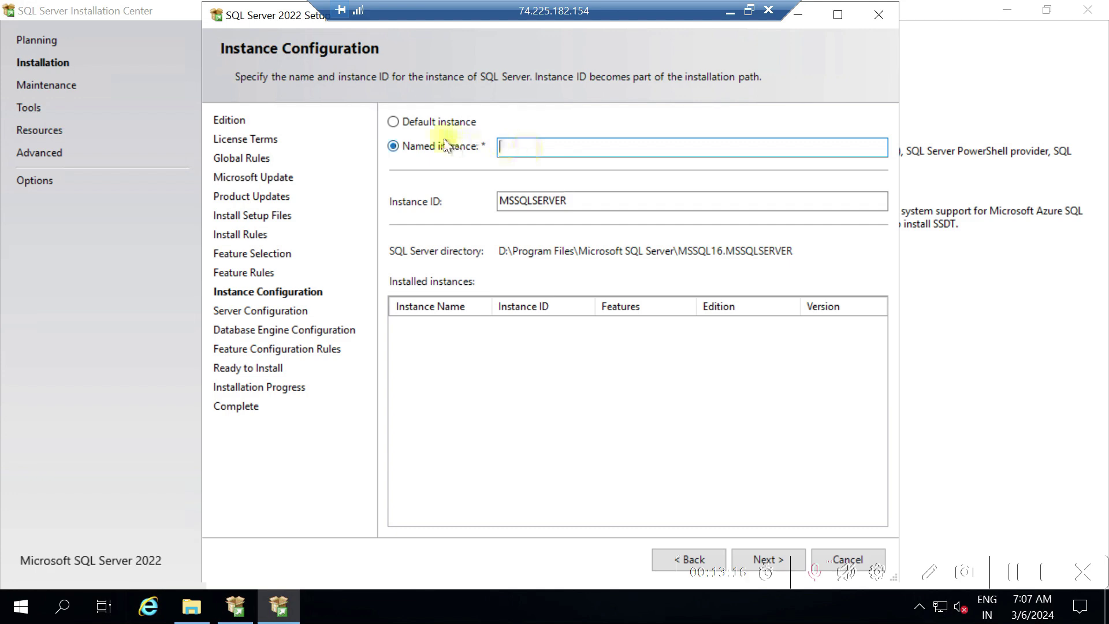
pyautogui.click(393, 122)
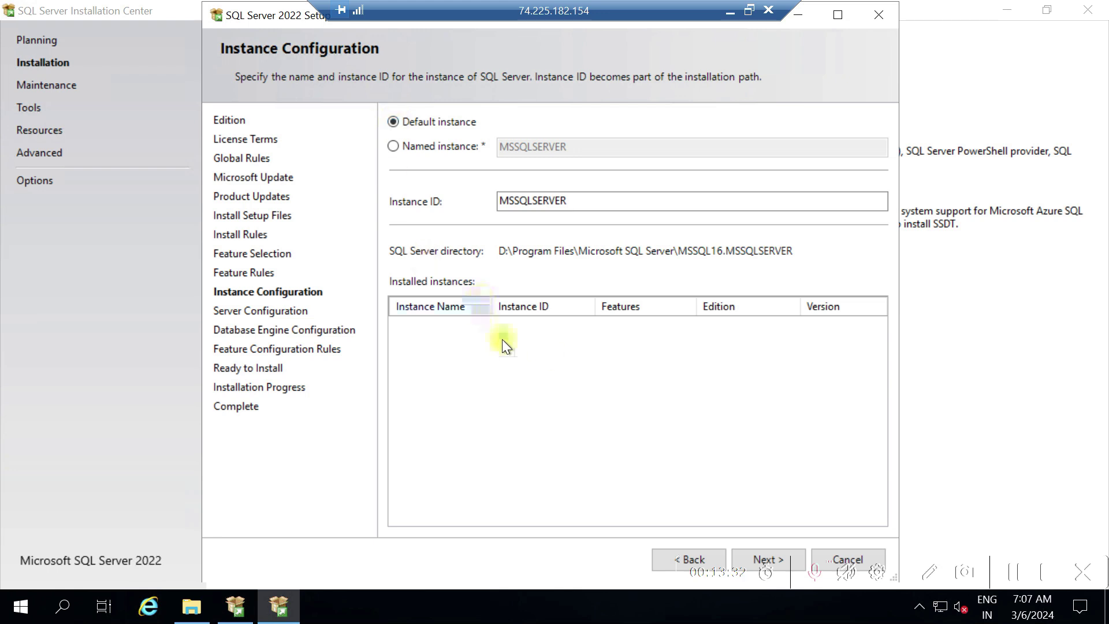
pyautogui.click(770, 553)
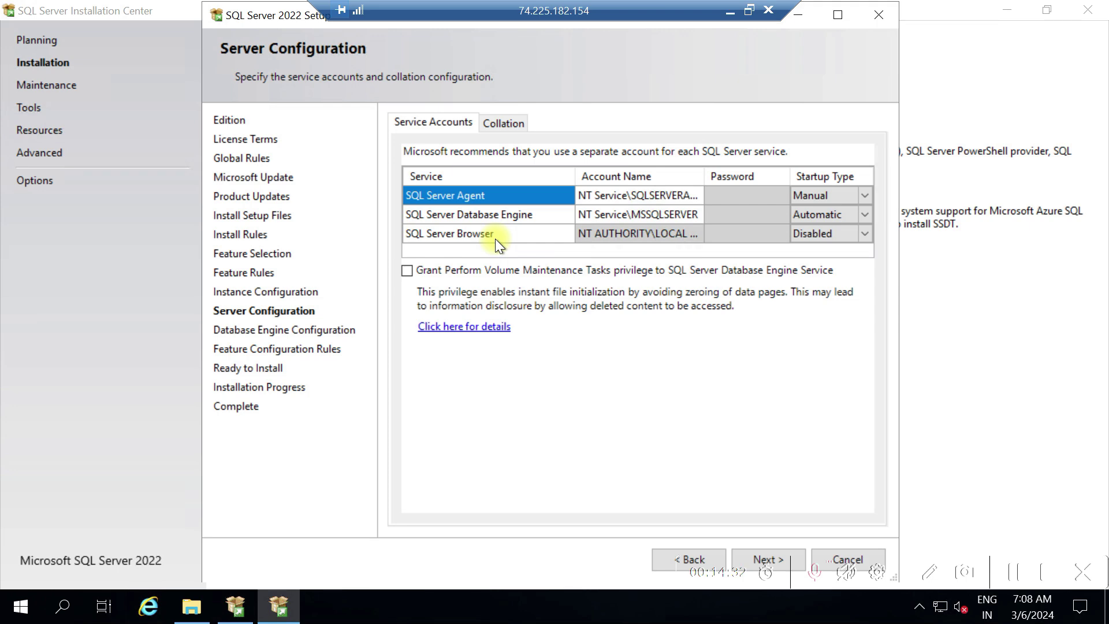
# Set the SQL Server Agent service startup type to Automatic
pyautogui.click(818, 242)
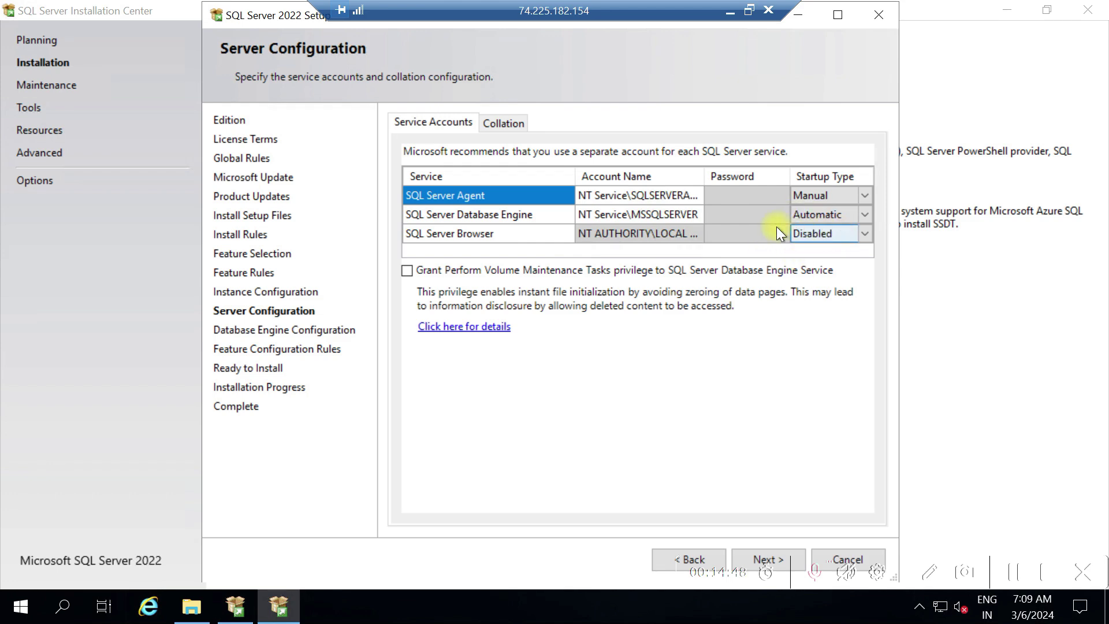
pyautogui.click(863, 194)
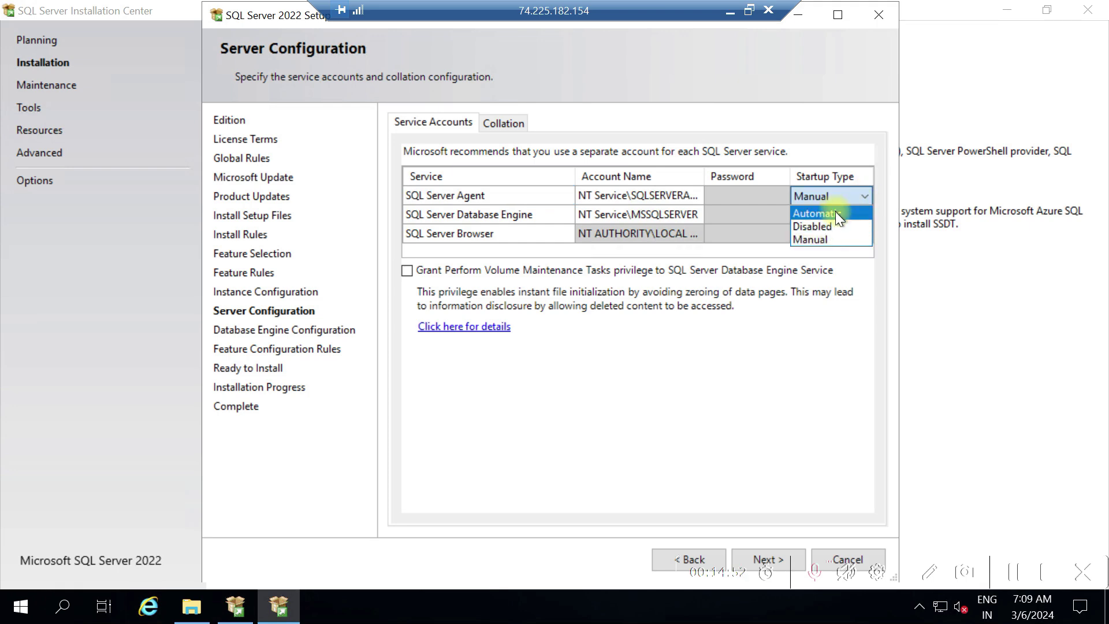
pyautogui.click(835, 212)
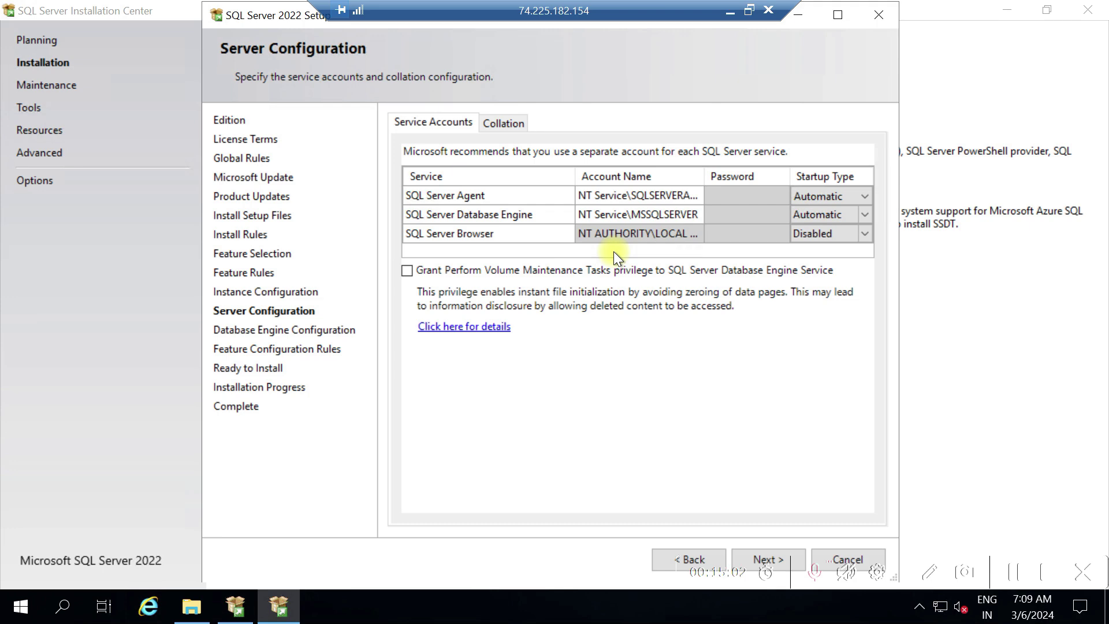
# Choose <<Browse...>> in the SQL Server Agent Account Name dropdown
pyautogui.click(700, 193)
pyautogui.click(697, 196)
pyautogui.click(698, 196)
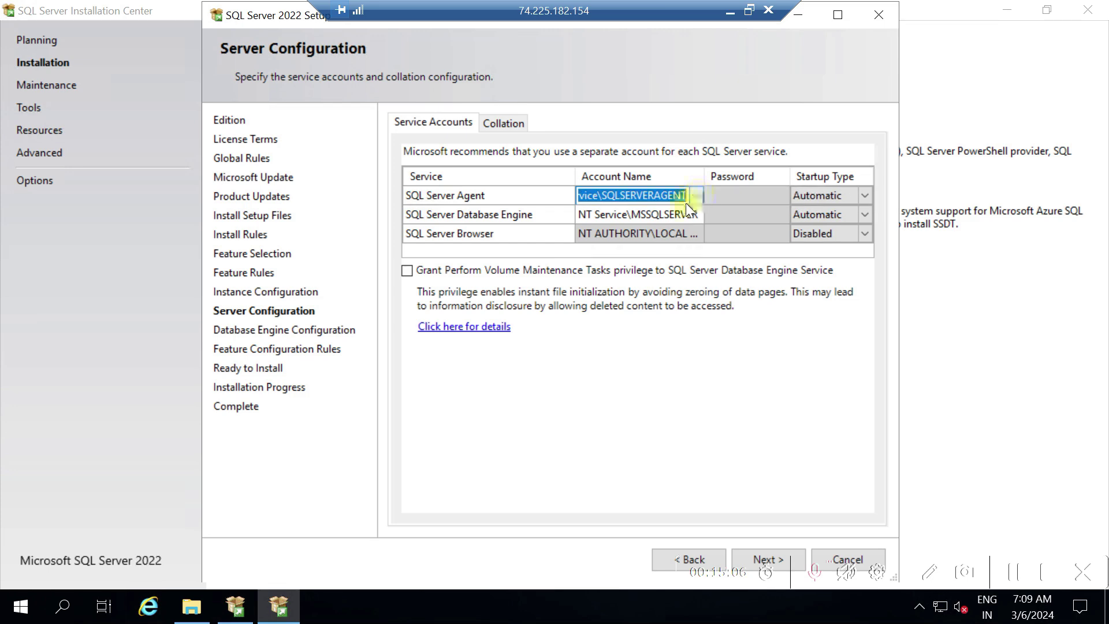
pyautogui.click(695, 196)
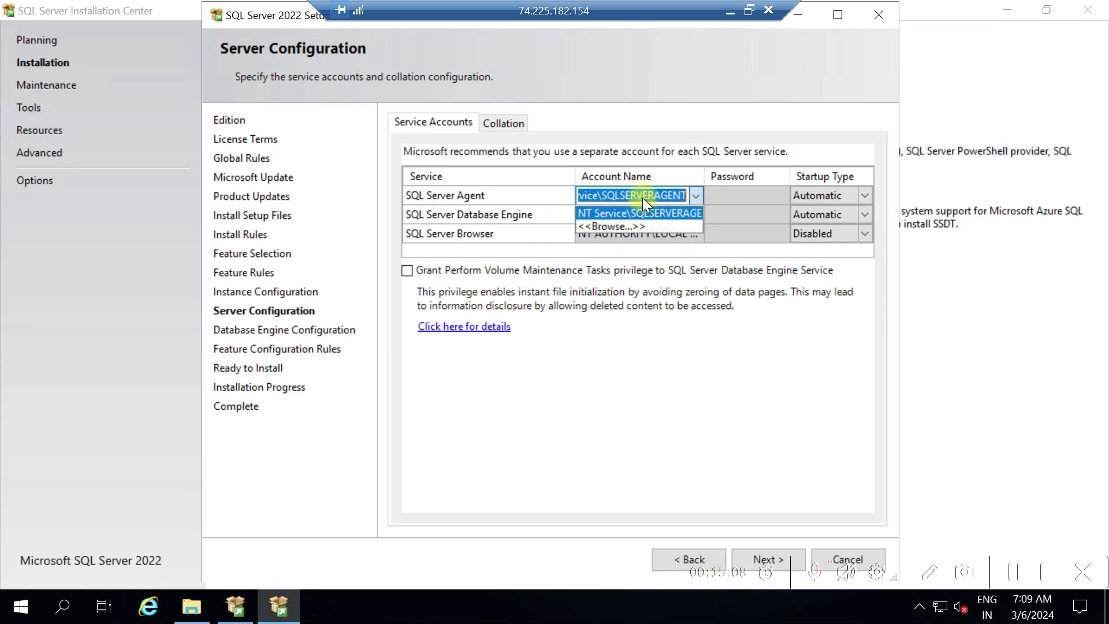
pyautogui.click(628, 226)
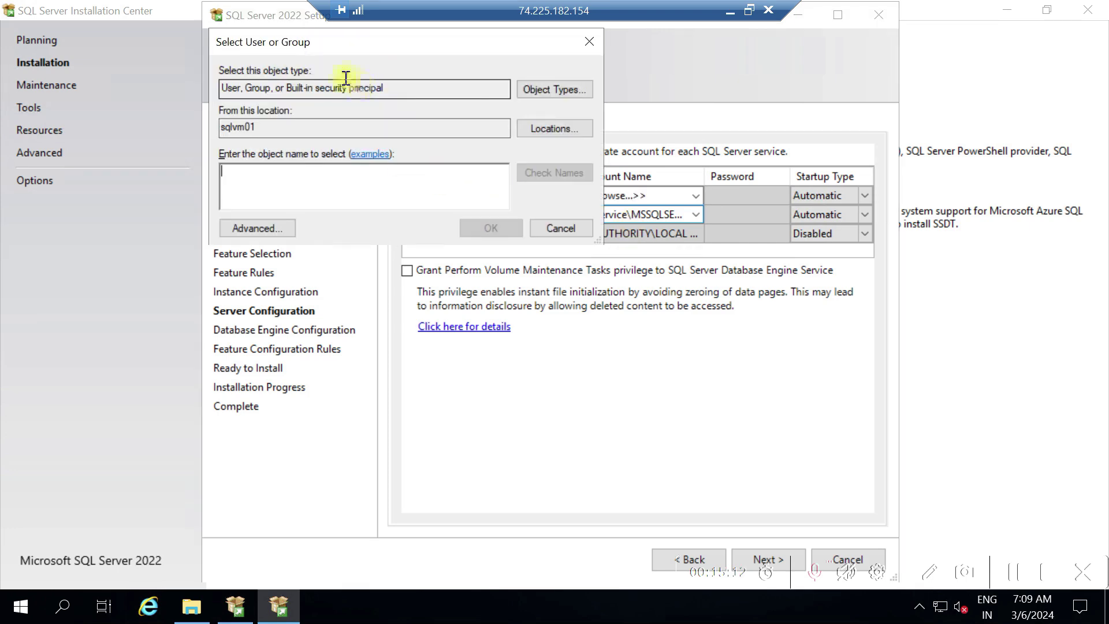
# Confirm sqlvm01 as location, cancel the picker, and reselect NT Service\SQLSERVERAGENT for the Agent
pyautogui.click(545, 127)
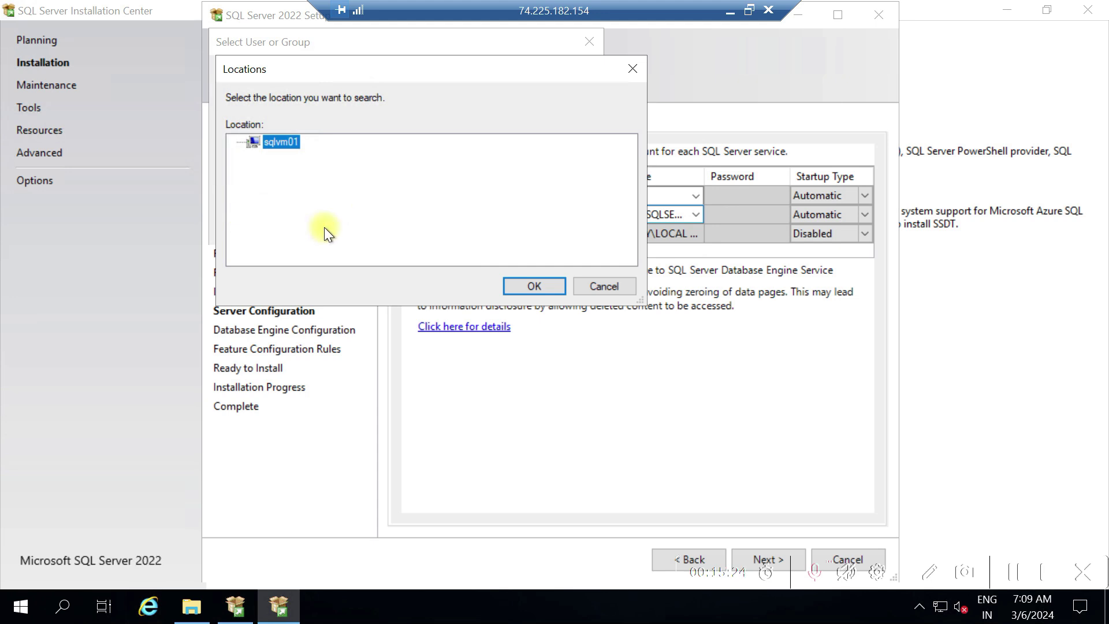
pyautogui.click(534, 286)
pyautogui.click(546, 231)
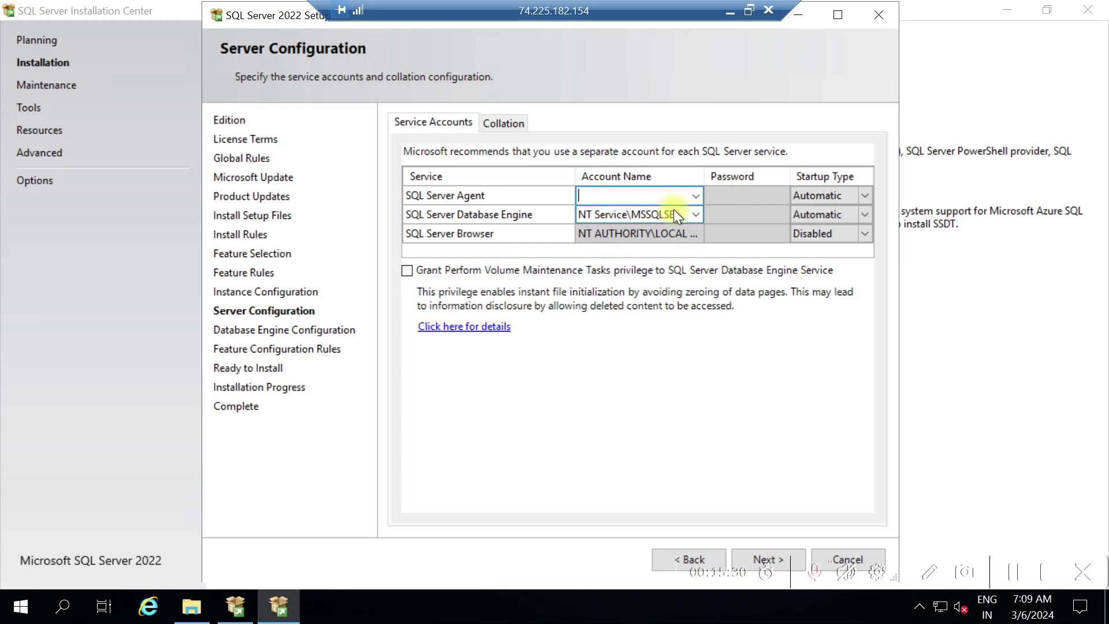
pyautogui.click(695, 196)
pyautogui.click(664, 212)
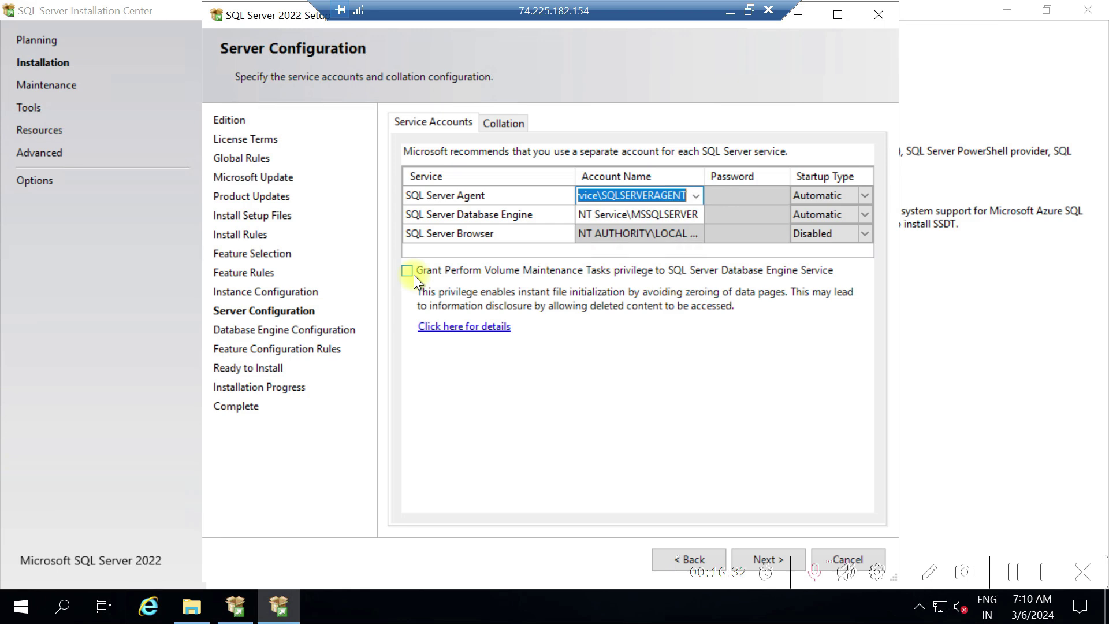
# Tick Grant Perform Volume Maintenance Tasks privilege, then return to view the SQL_Latin1_General_CP1_CI_AS collation
pyautogui.click(407, 271)
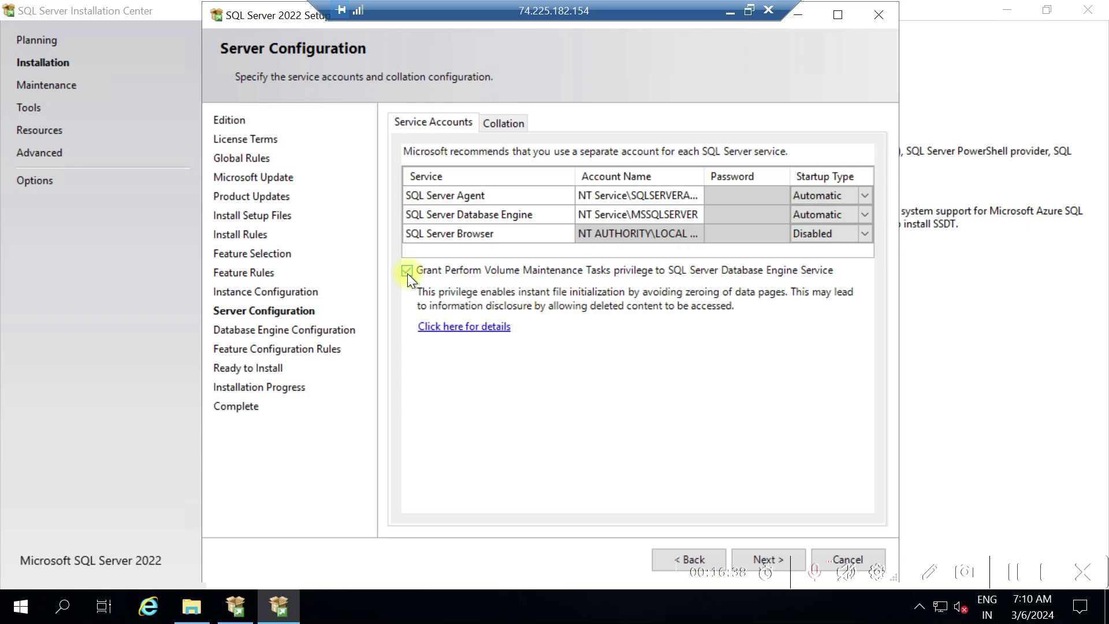
pyautogui.click(759, 552)
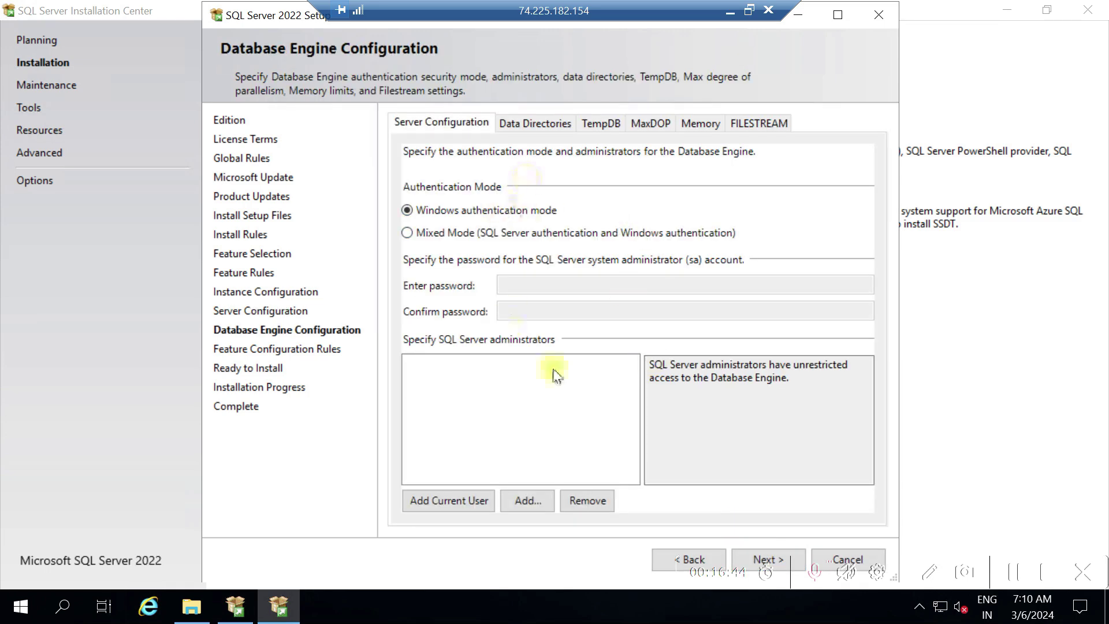
pyautogui.click(658, 556)
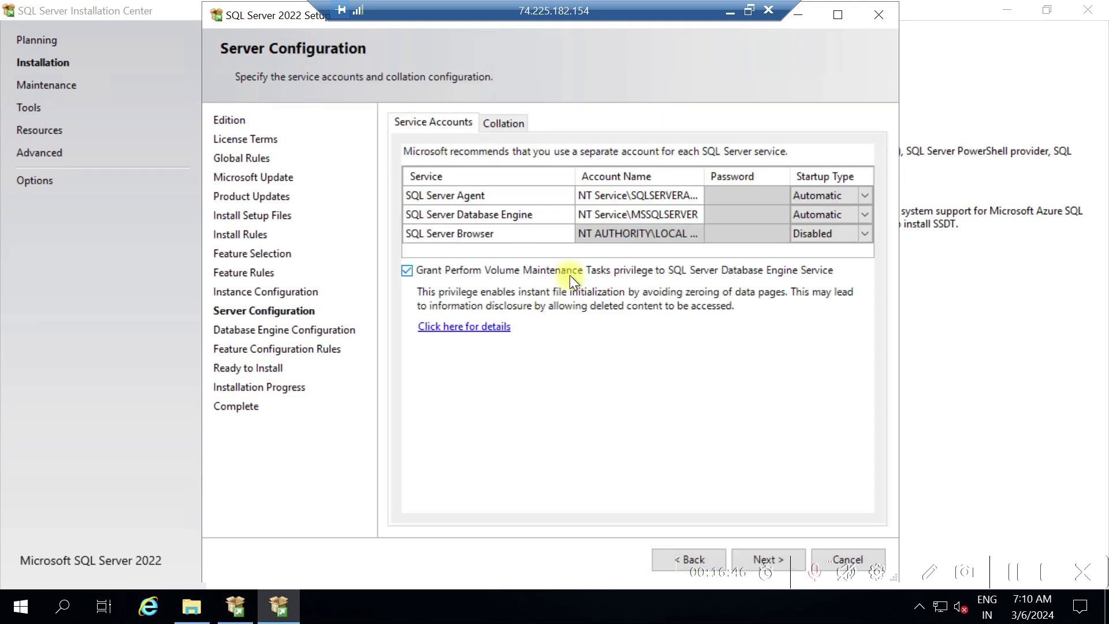
pyautogui.click(511, 123)
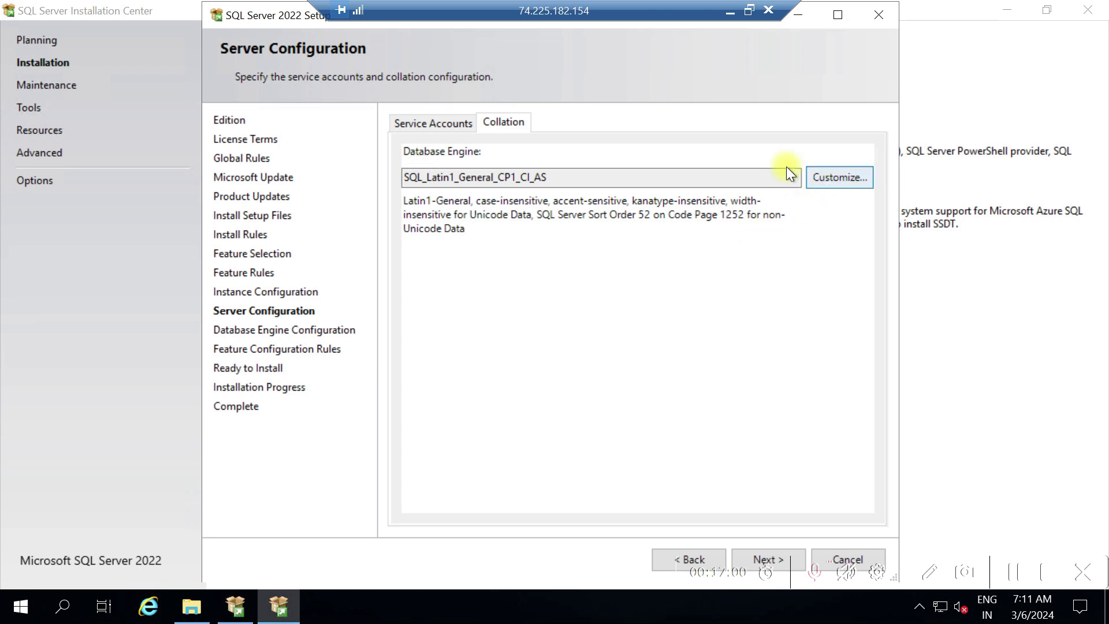
# Open the collation customization for the Database Engine's SQL_Latin1_General_CP1_CI_AS collation
pyautogui.click(557, 173)
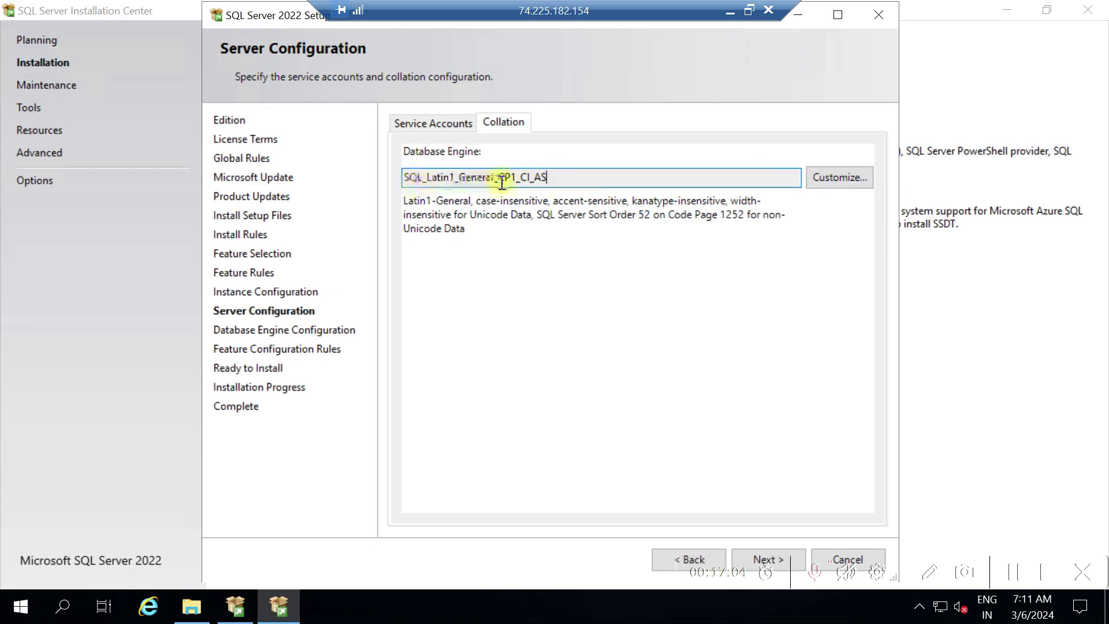
pyautogui.click(833, 183)
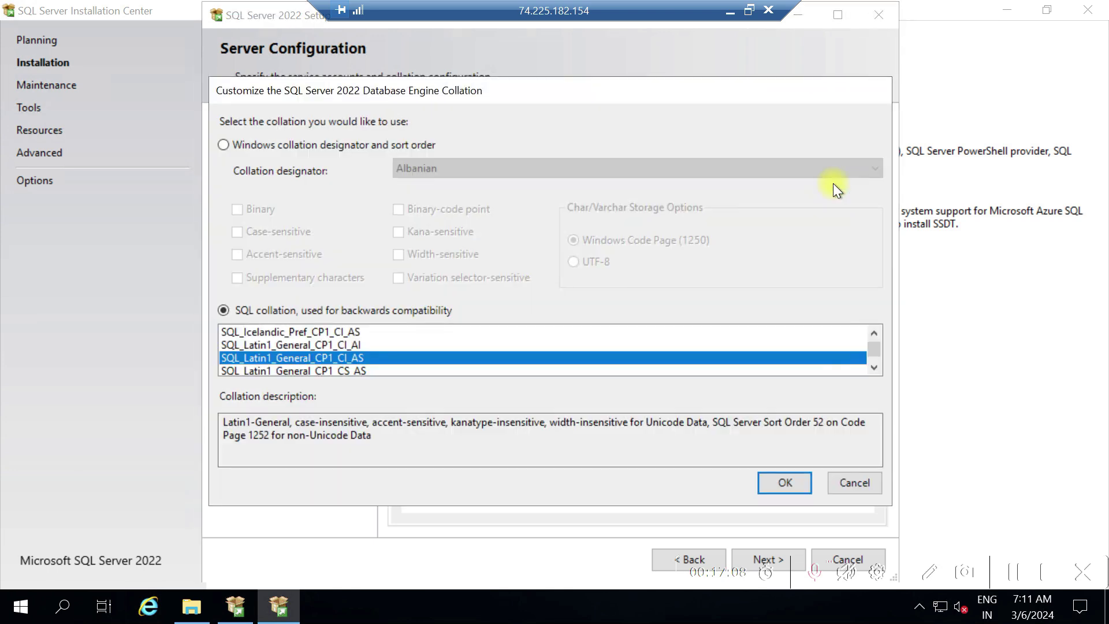
# Browse the collation lists and Windows designators, then cancel, leaving SQL_Latin1_General_CP1_CI_AS unchanged
pyautogui.click(872, 367)
pyautogui.click(873, 368)
pyautogui.click(873, 367)
pyautogui.click(872, 367)
pyautogui.click(873, 367)
pyautogui.click(872, 367)
pyautogui.click(872, 367)
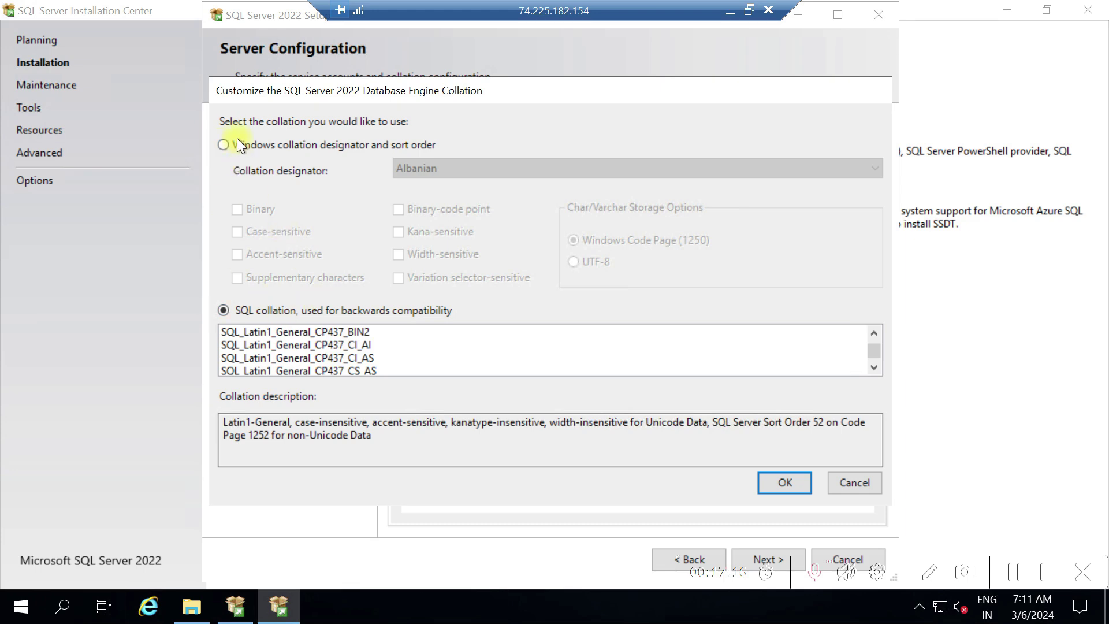
pyautogui.click(221, 149)
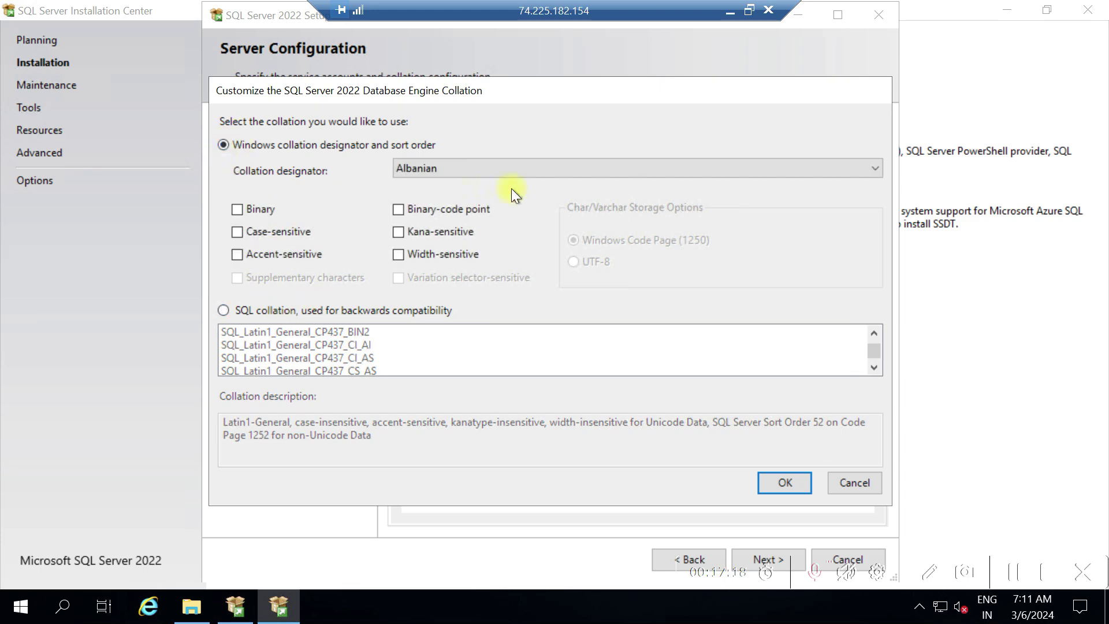
pyautogui.click(710, 174)
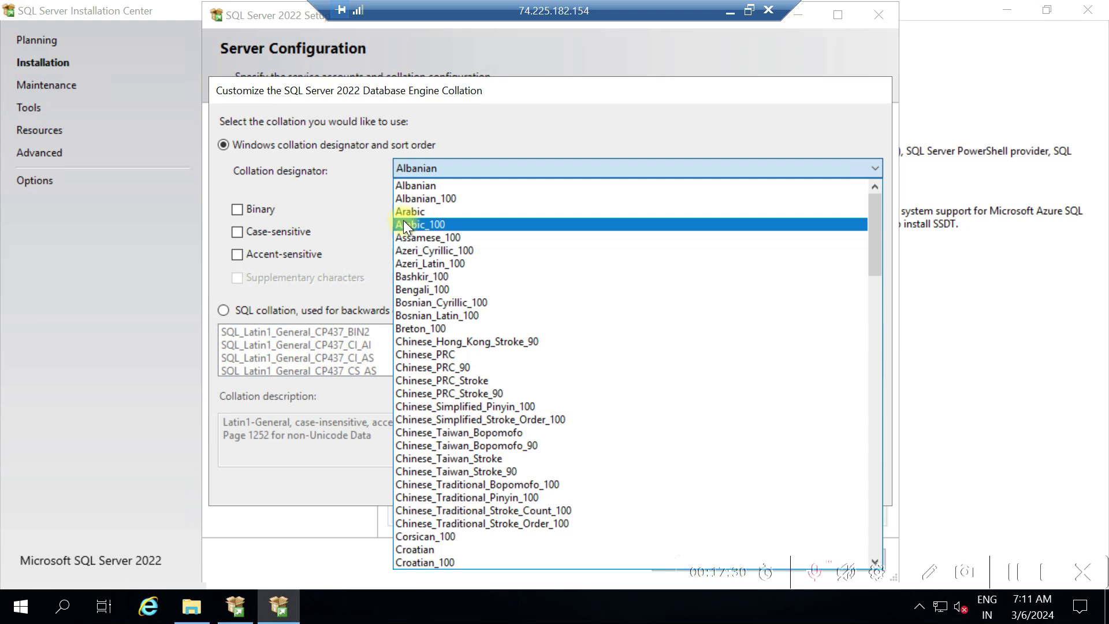
pyautogui.click(221, 313)
pyautogui.click(230, 312)
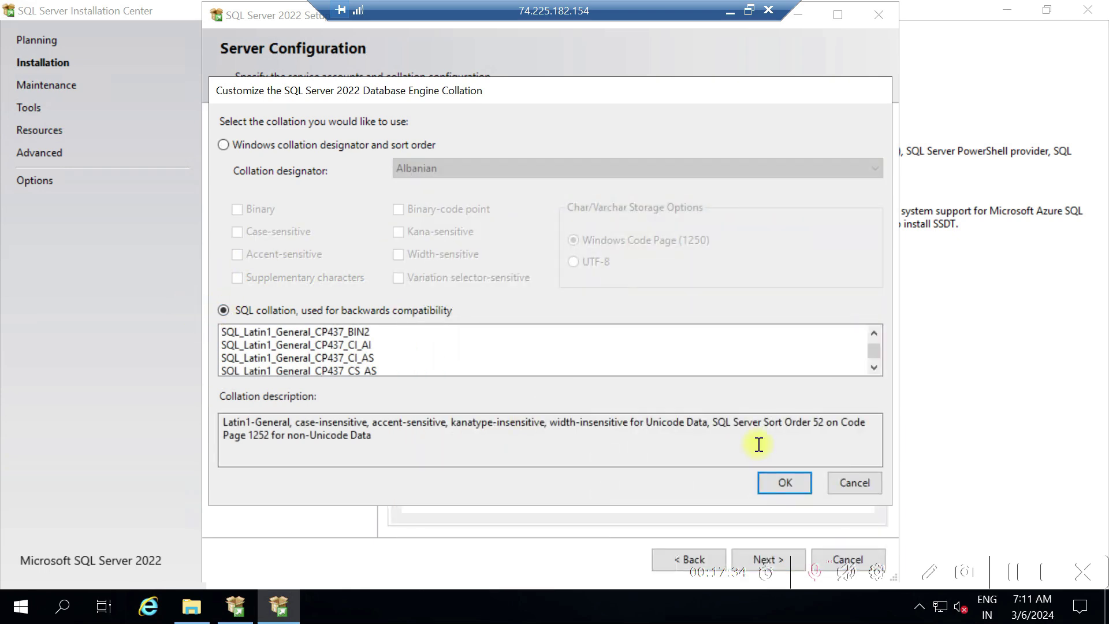
pyautogui.click(846, 485)
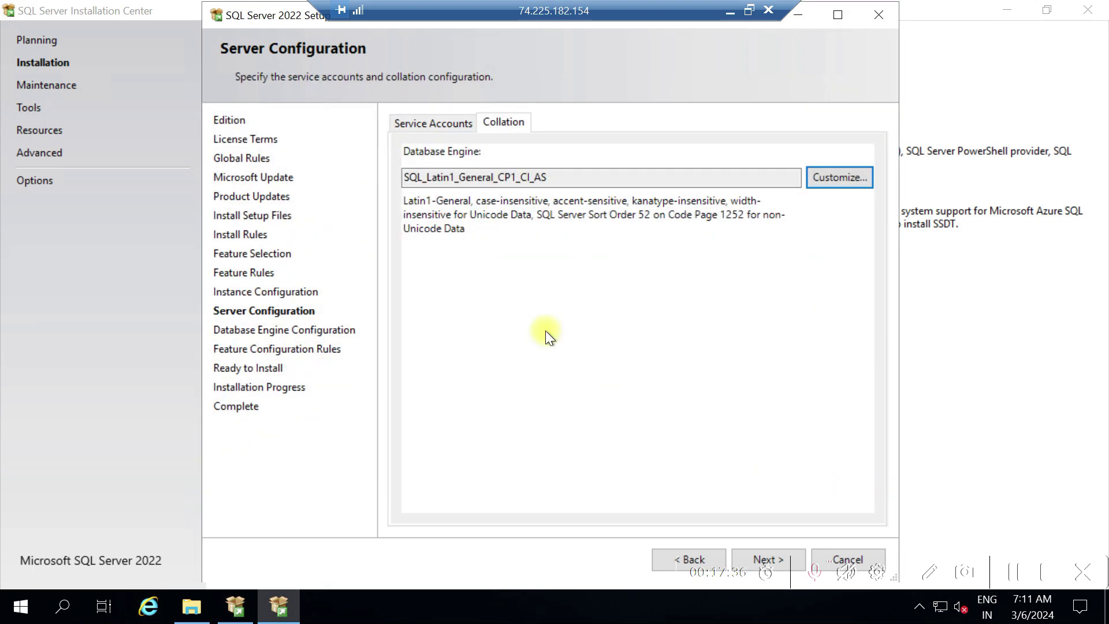
# Advance to Database Engine Configuration and choose Mixed Mode authentication
pyautogui.click(760, 554)
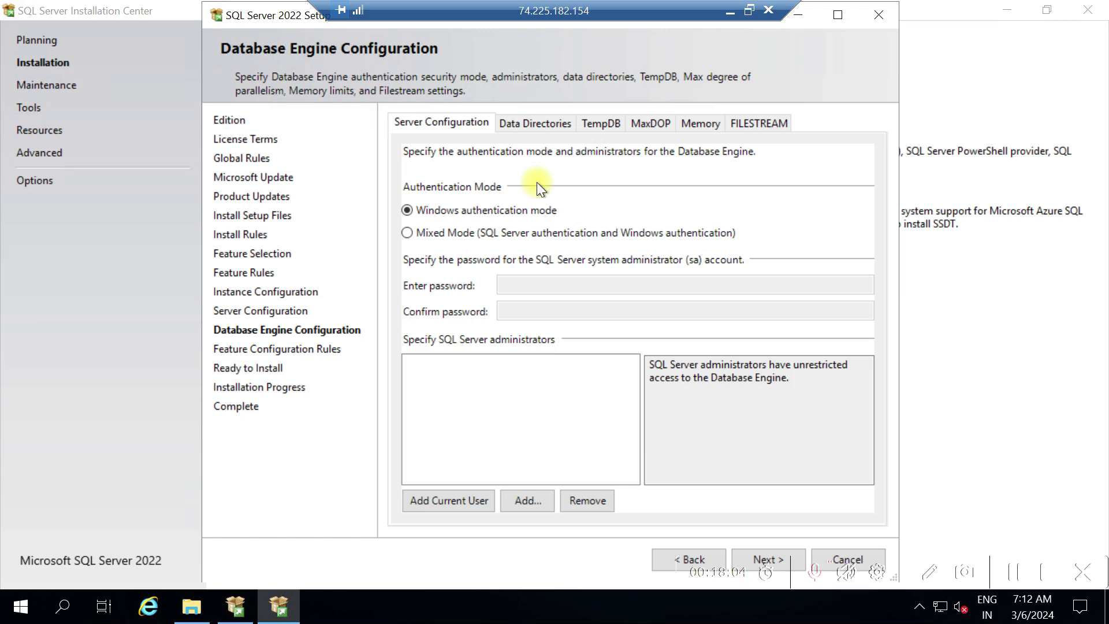
pyautogui.click(409, 235)
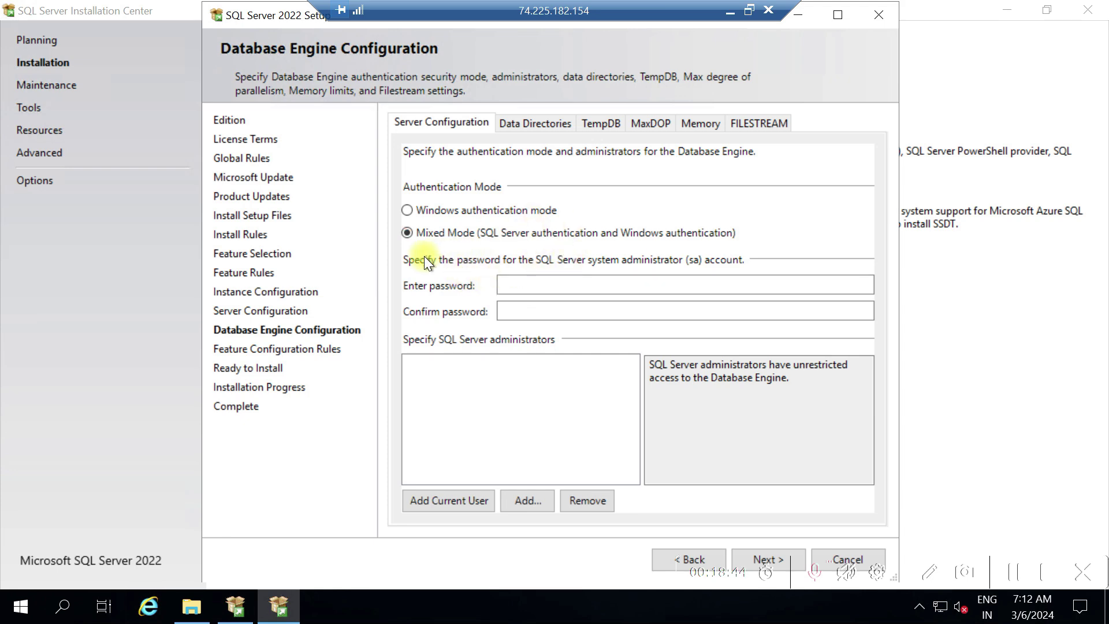
pyautogui.click(526, 290)
# Enter the sa account password and type it again in the confirmation field
pyautogui.write('P')
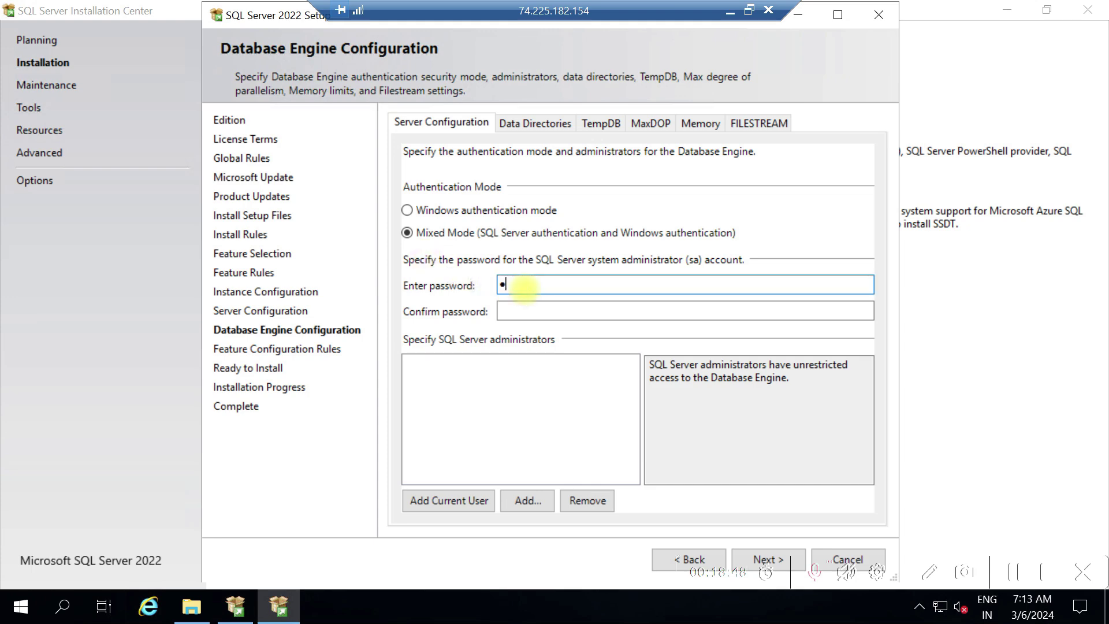
pyautogui.write('@ssw0rd1234567890')
pyautogui.press('Tab')
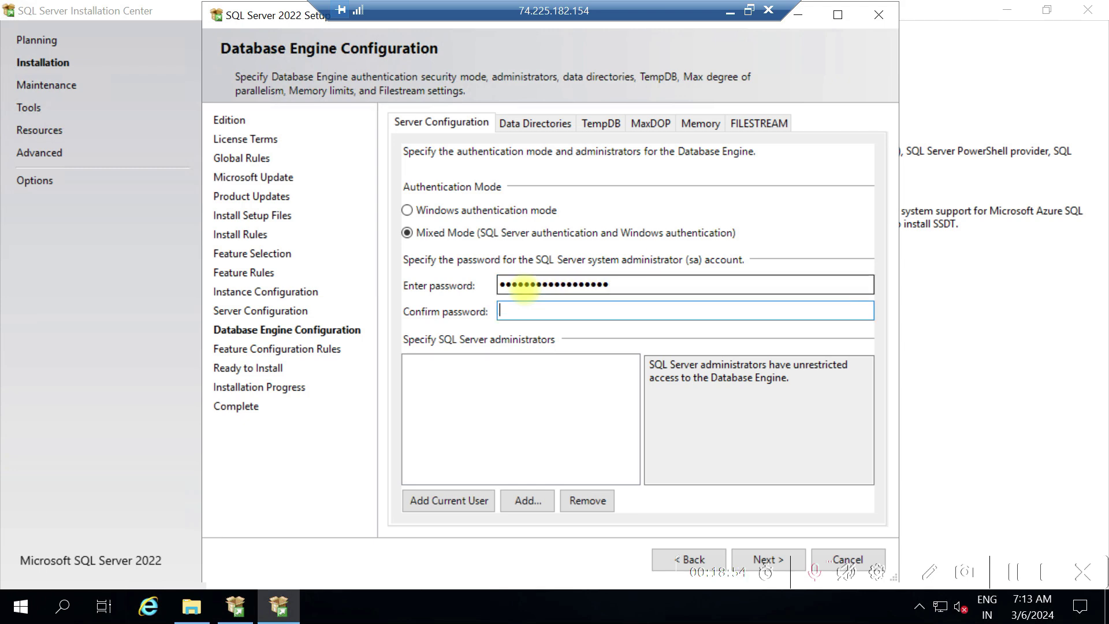
pyautogui.write('Password1')
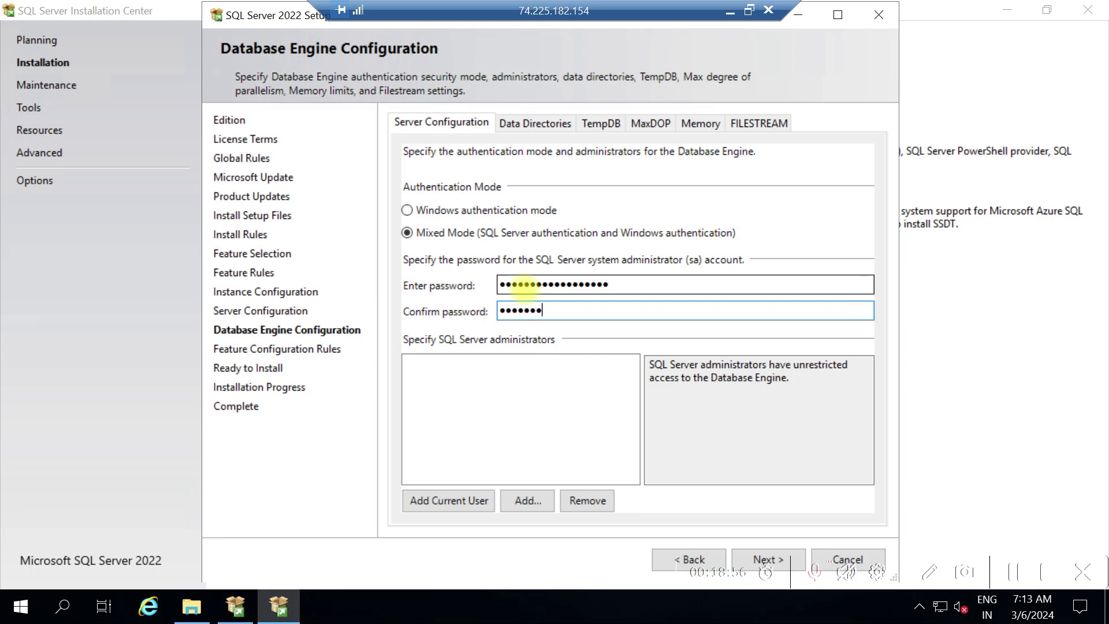
pyautogui.write('234567890')
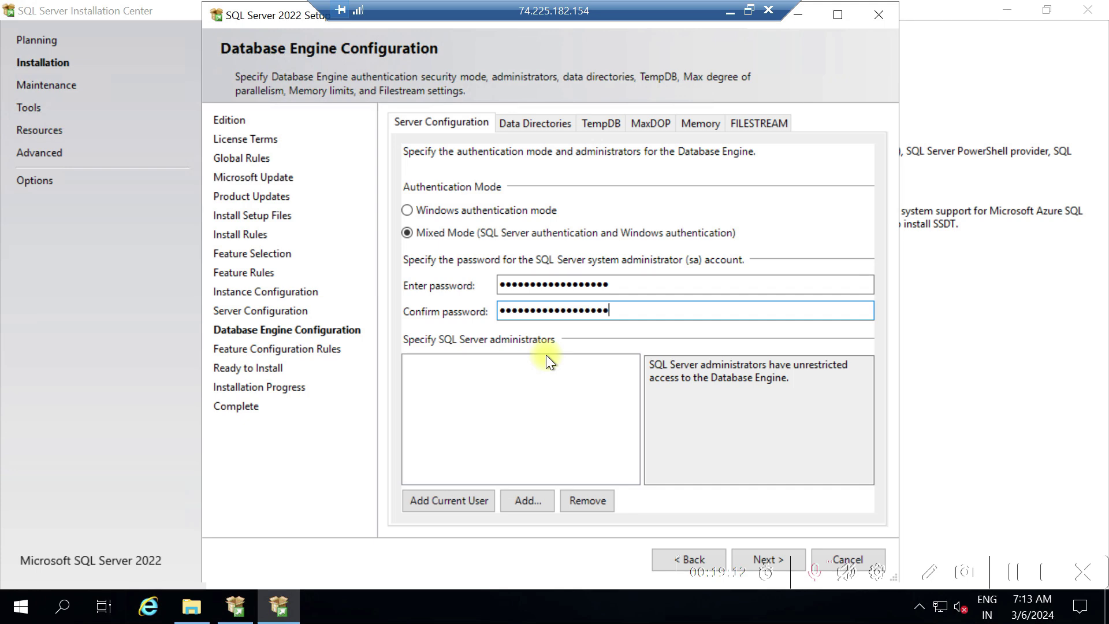
# Add the current Windows user as SQL Server administrator, then return to Database Engine Configuration
pyautogui.click(476, 499)
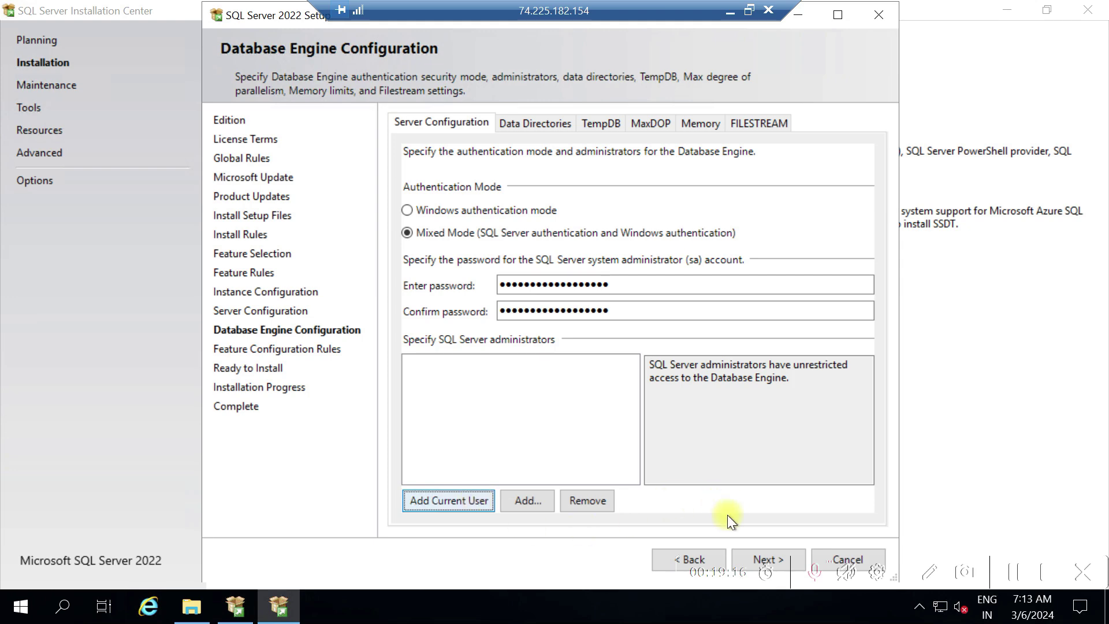
pyautogui.click(470, 499)
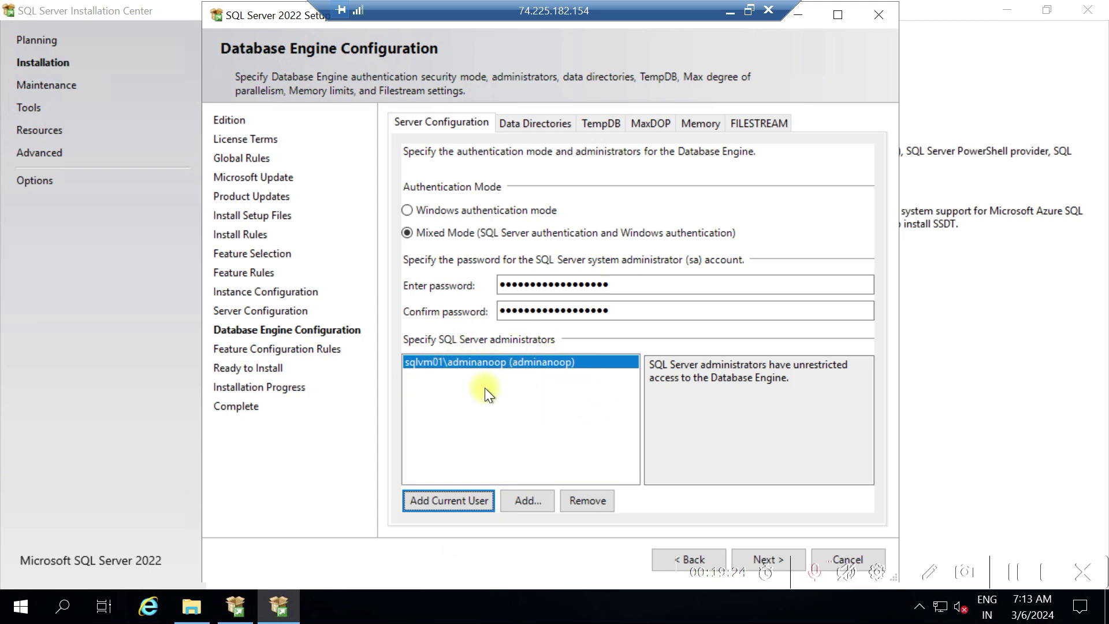
pyautogui.click(757, 558)
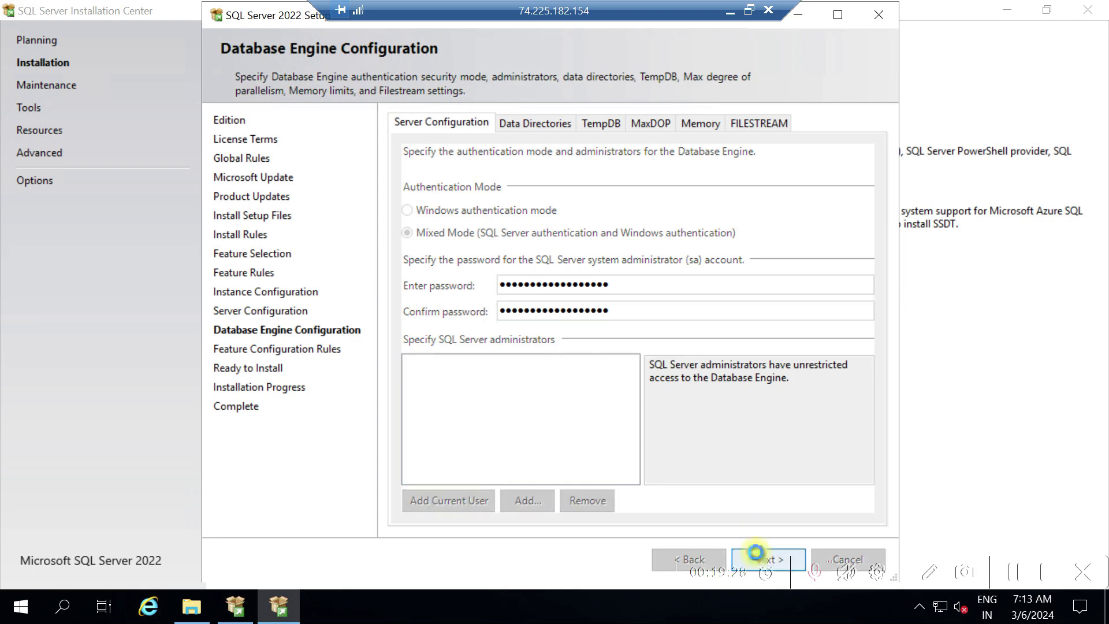
pyautogui.click(668, 556)
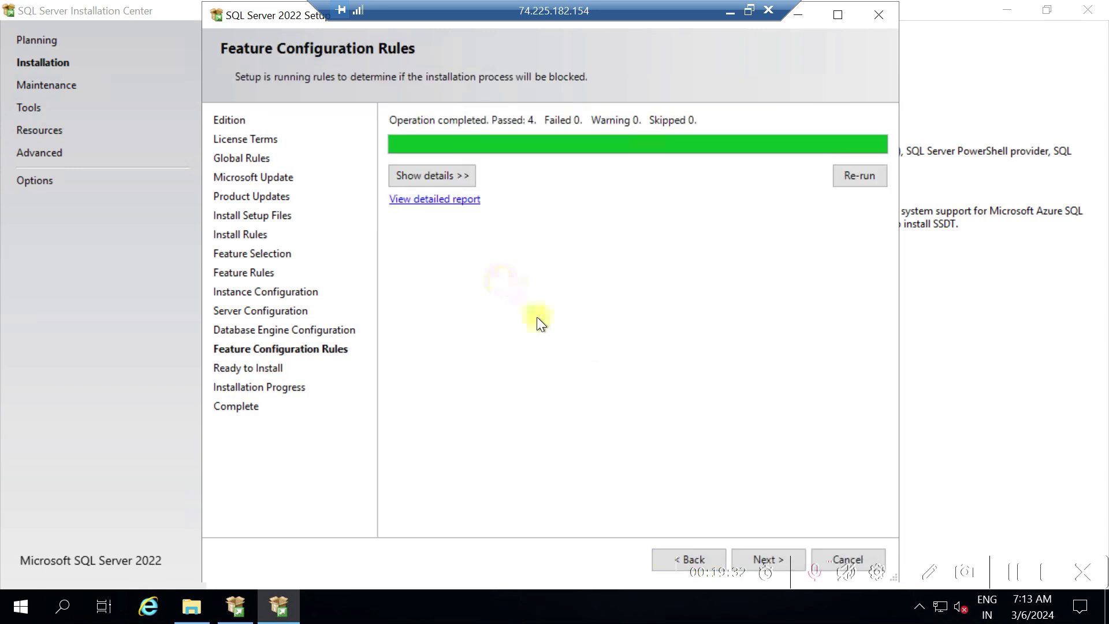
pyautogui.click(667, 560)
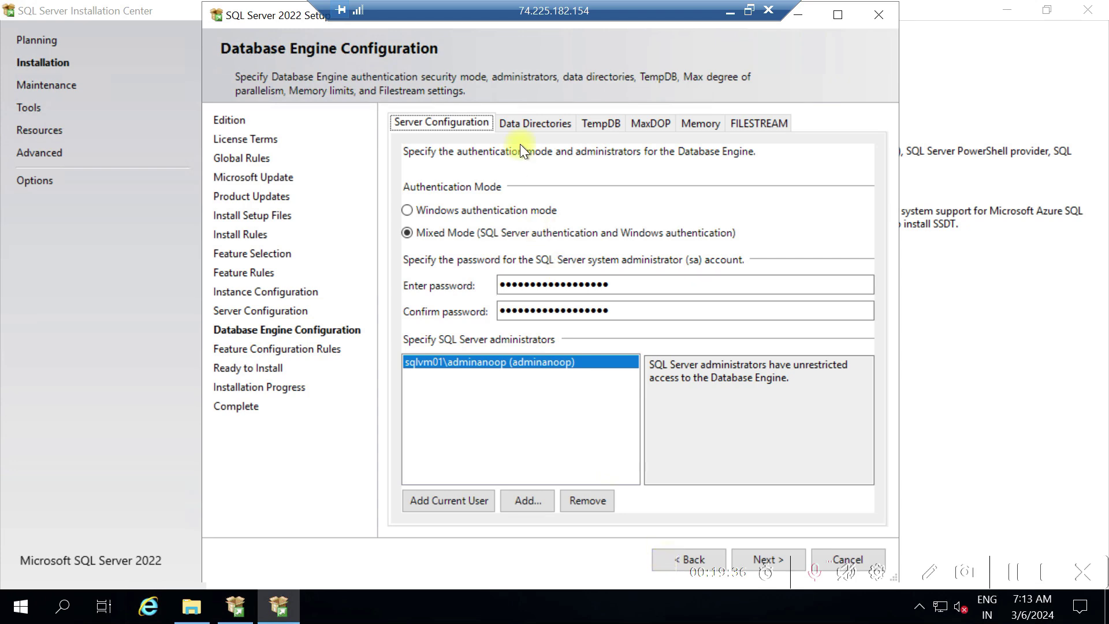
# Review the drive D data directories and the TempDB settings of 4 data files
pyautogui.click(526, 126)
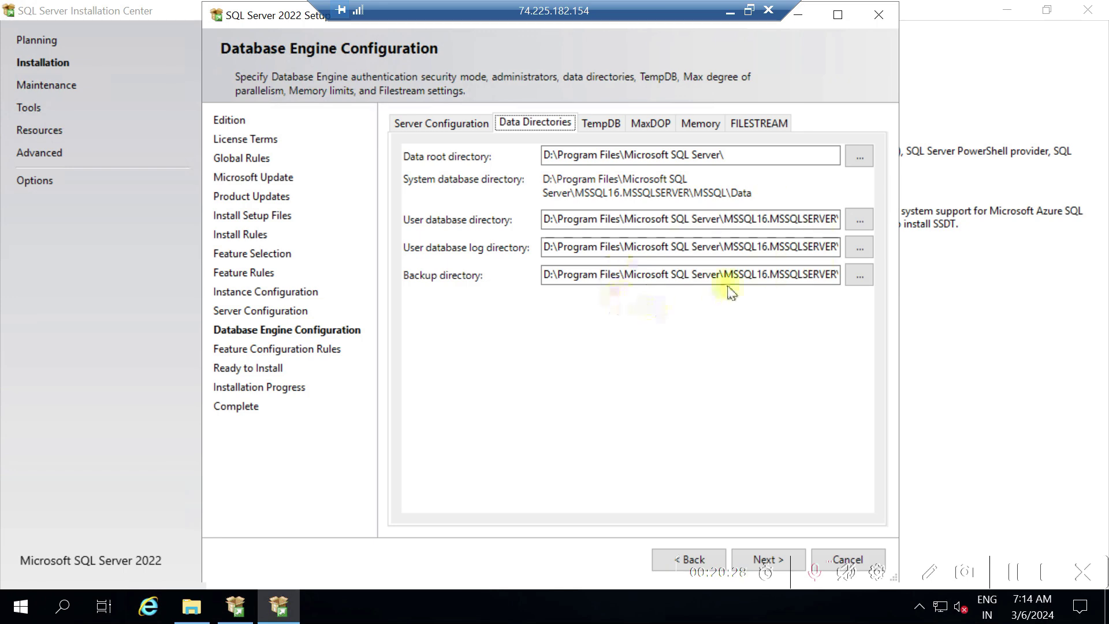
pyautogui.click(598, 127)
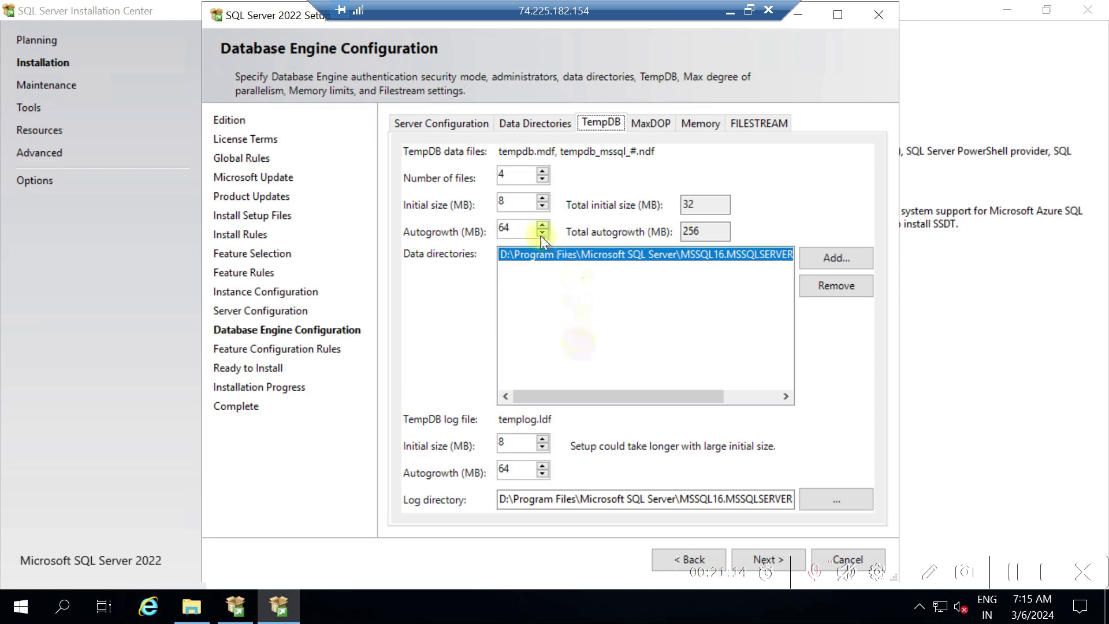
pyautogui.click(511, 178)
# Set TempDB data files' initial size to 100 MB and the log's initial size to 50 MB
pyautogui.click(512, 200)
pyautogui.press('BackSpace')
pyautogui.write('100')
pyautogui.click(520, 231)
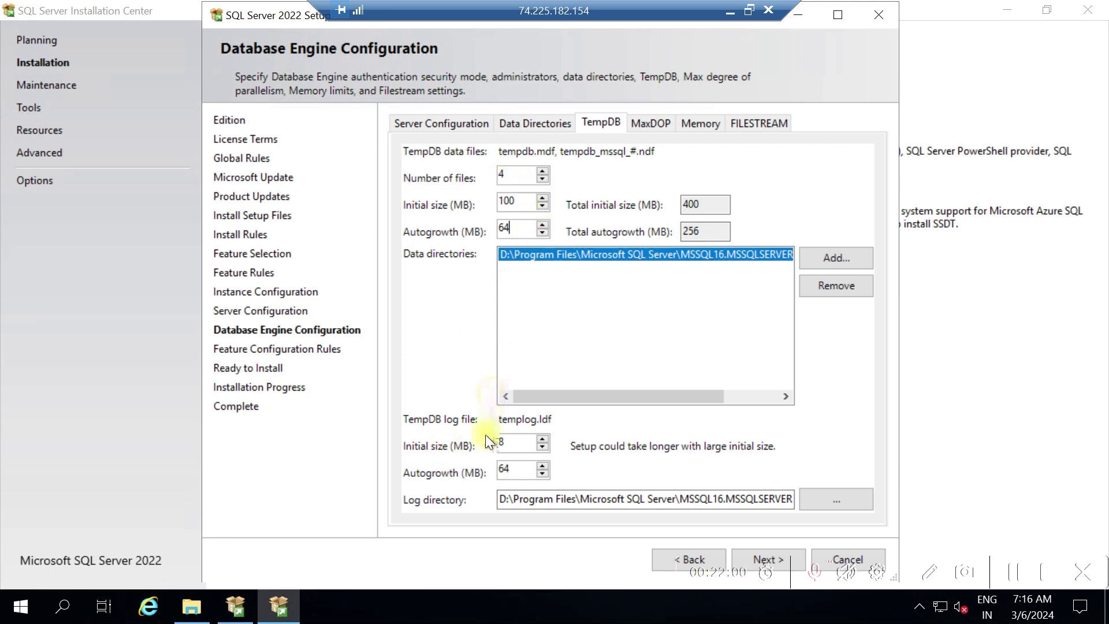
pyautogui.click(514, 439)
pyautogui.press('BackSpace')
pyautogui.write('50')
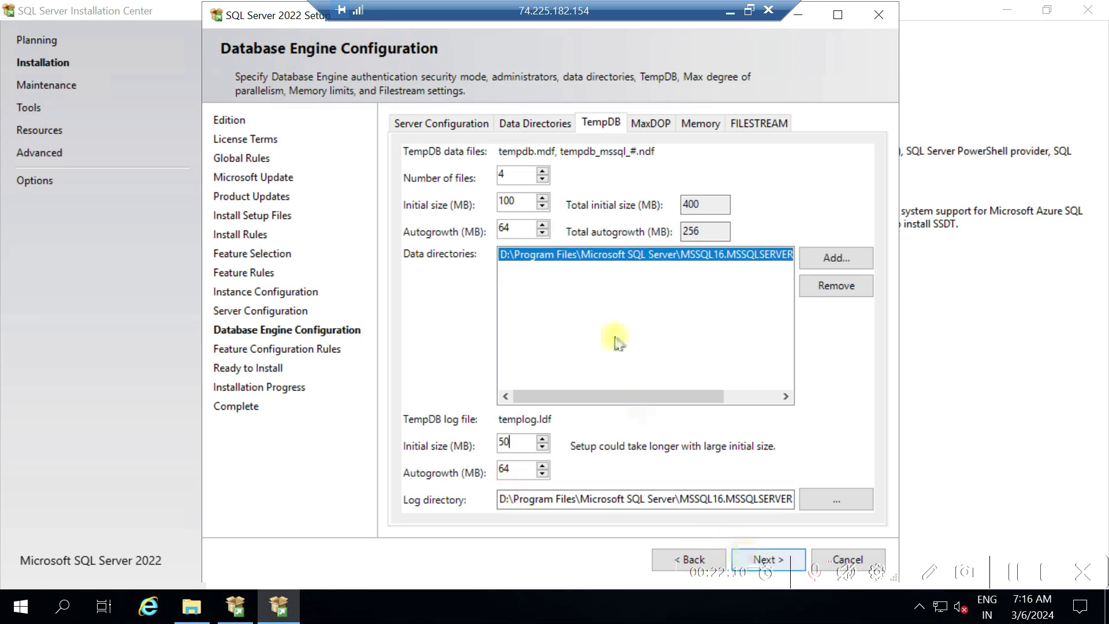
pyautogui.click(655, 123)
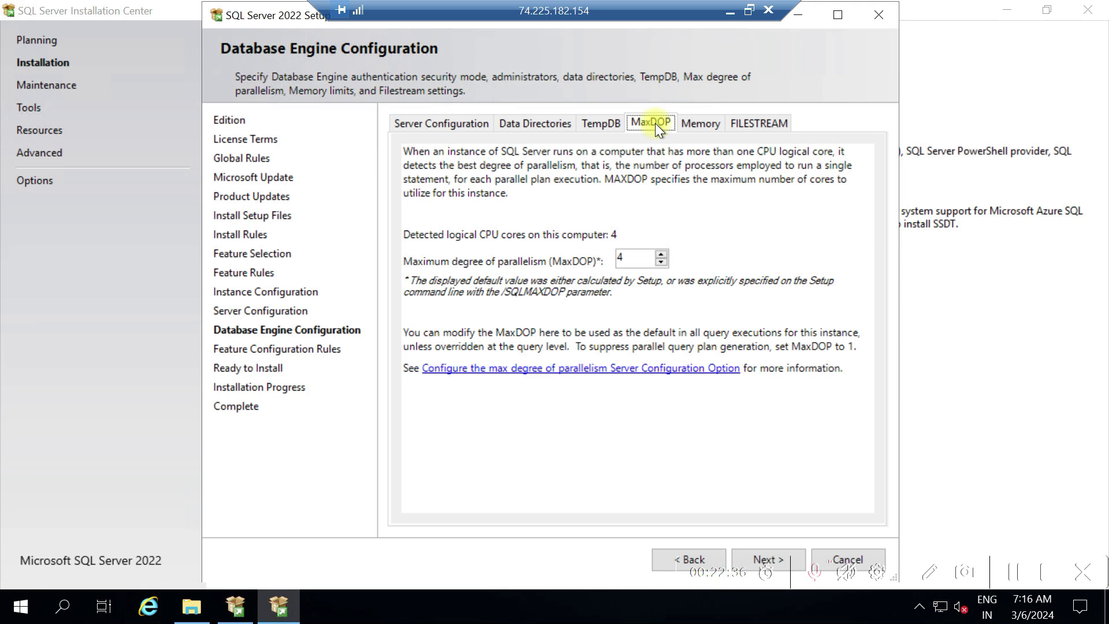
# Change max degree of parallelism to 2 and view the default server memory limits
pyautogui.click(619, 259)
pyautogui.press('BackSpace')
pyautogui.write('0')
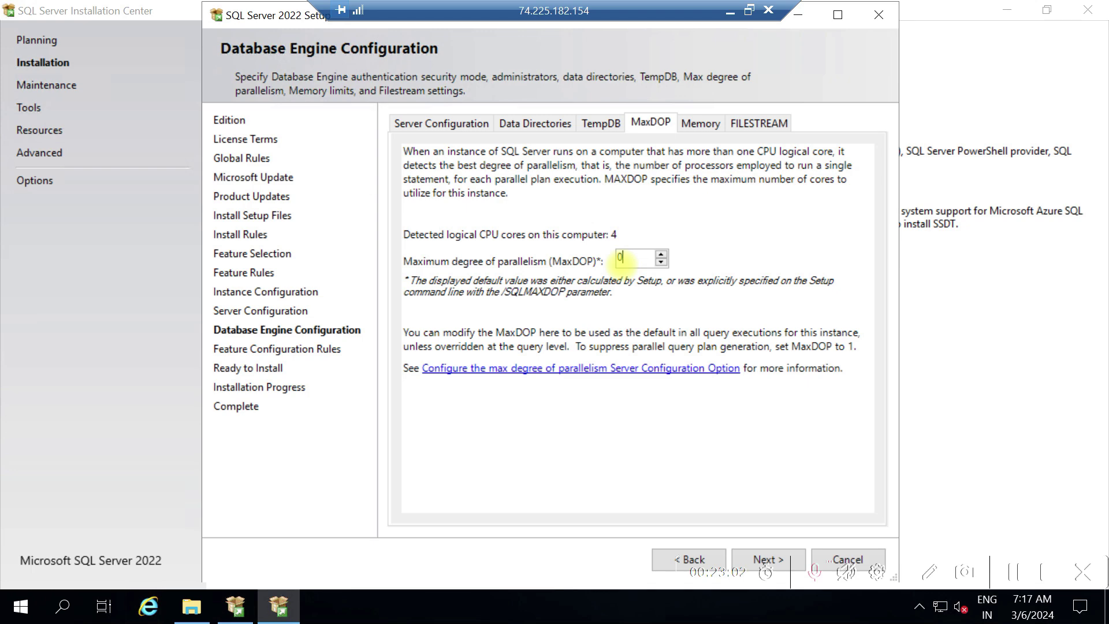
pyautogui.press('BackSpace')
pyautogui.write('2')
pyautogui.click(710, 122)
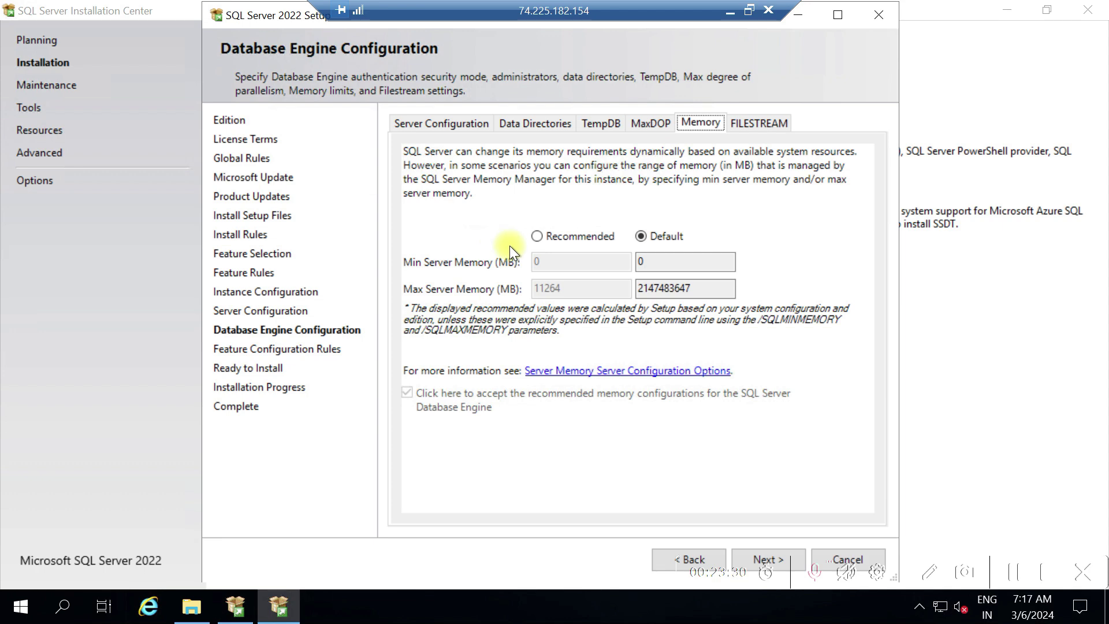
# Use Recommended memory with min server memory 0 MB and max server memory 8000 MB
pyautogui.click(641, 264)
pyautogui.press('BackSpace')
pyautogui.write('0')
pyautogui.click(675, 288)
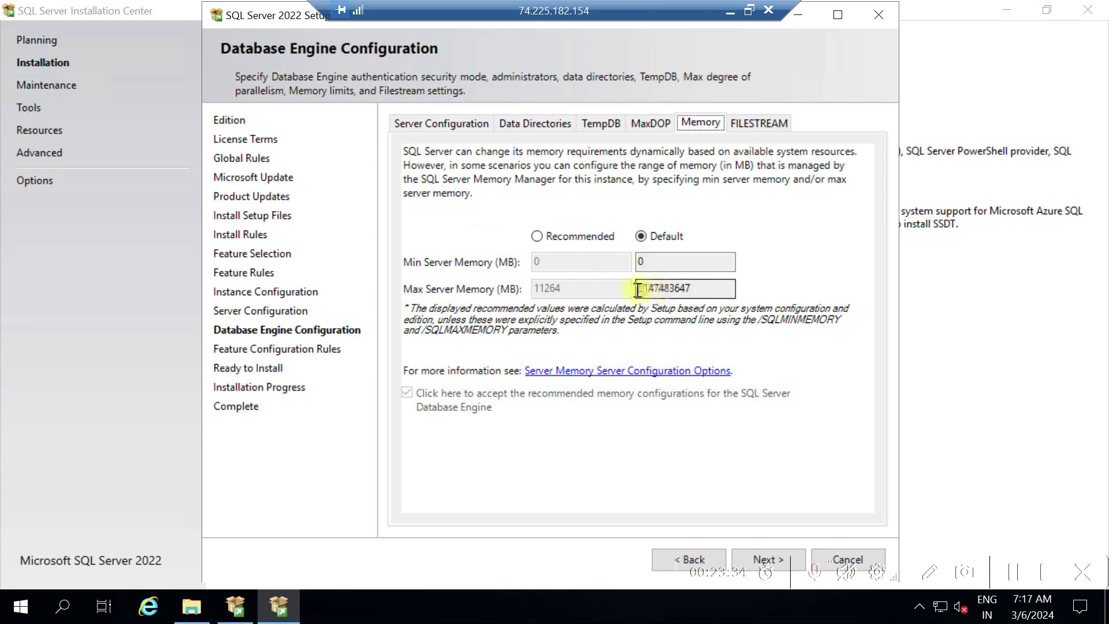
pyautogui.click(702, 288)
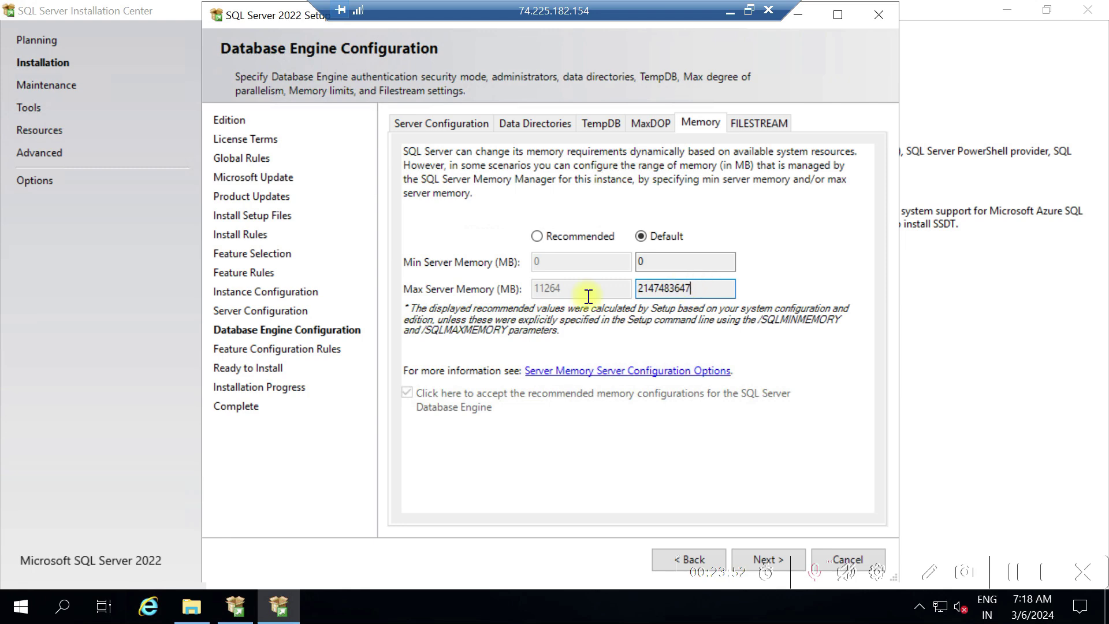
pyautogui.click(538, 235)
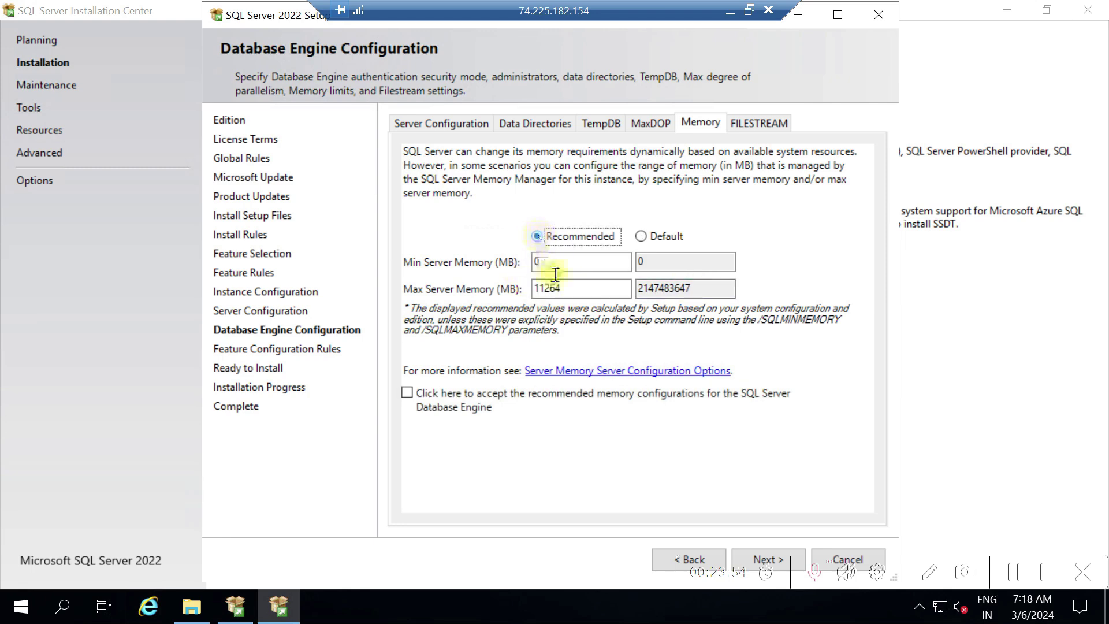
pyautogui.click(572, 289)
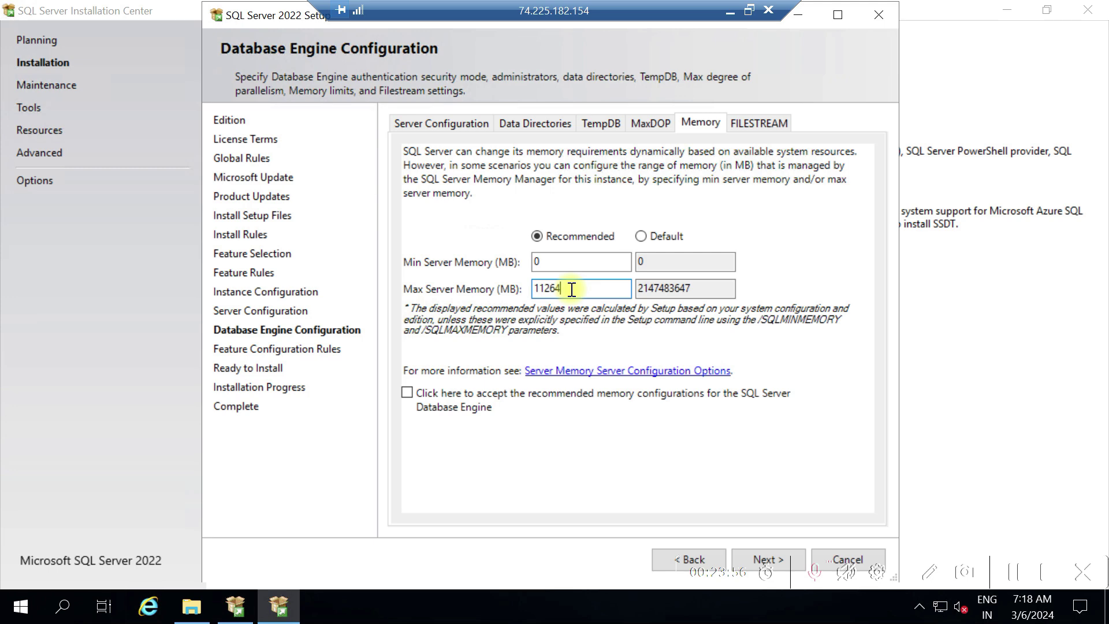
pyautogui.press('BackSpace')
pyautogui.press('BackSpace')
pyautogui.press('BackSpace')
pyautogui.press('BackSpace')
pyautogui.press('BackSpace')
pyautogui.write('8000')
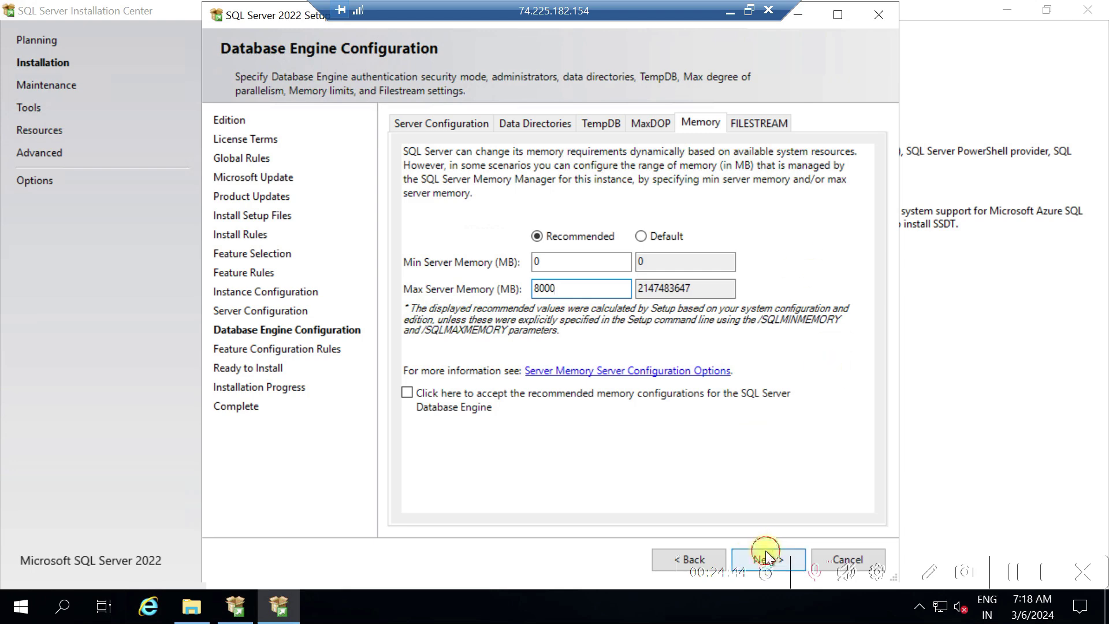
pyautogui.click(766, 552)
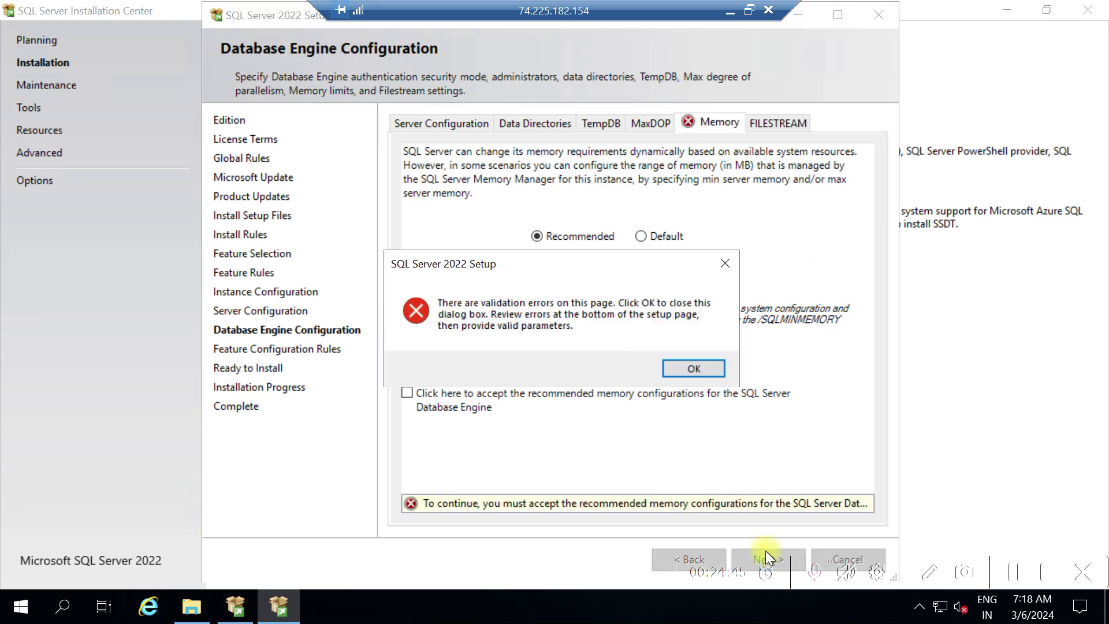
# Dismiss the validation error, accept the recommended memory configurations, and continue to Ready to Install
pyautogui.click(691, 367)
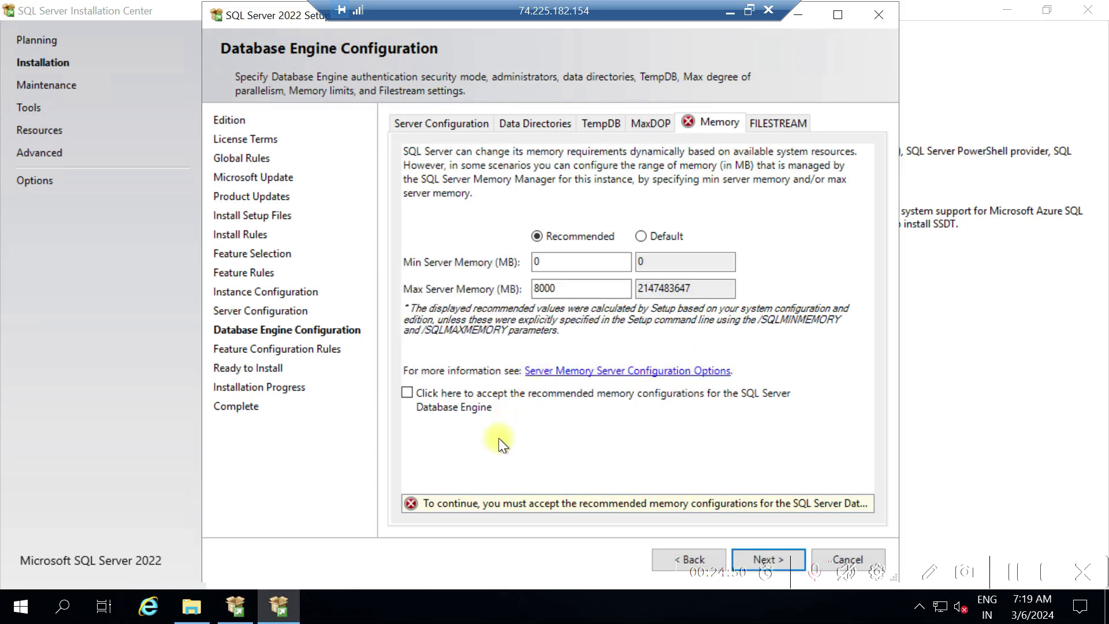
pyautogui.click(408, 394)
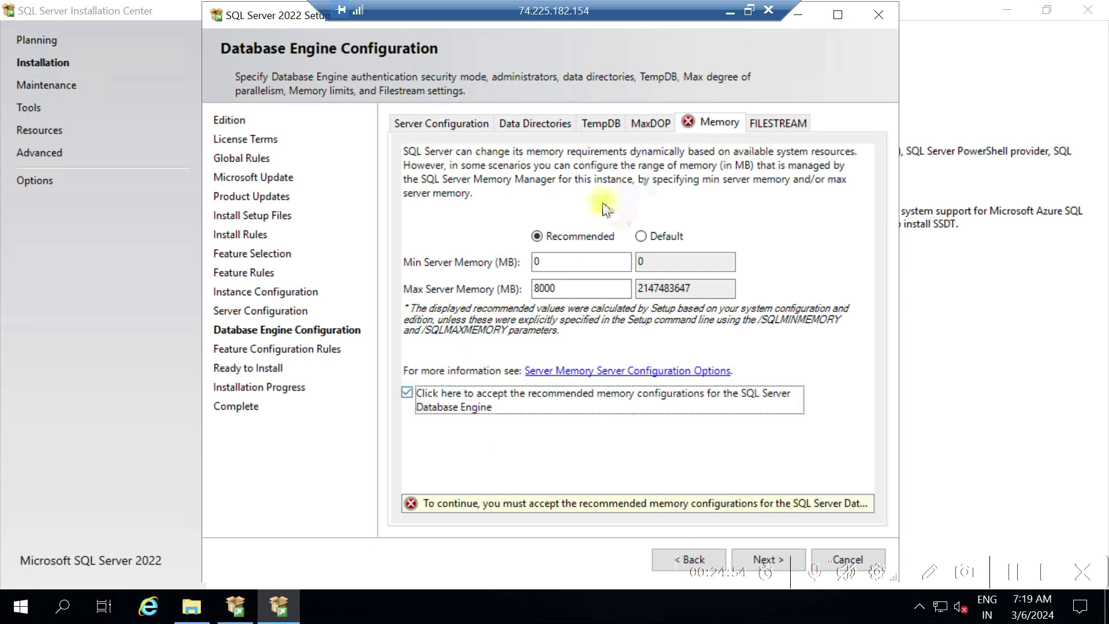
pyautogui.click(765, 558)
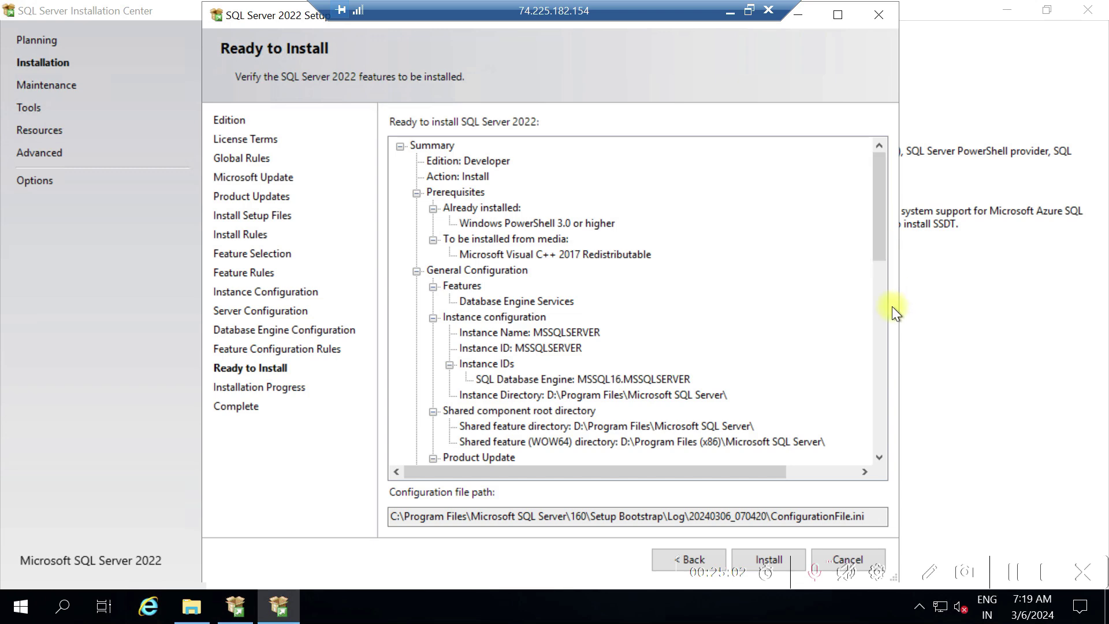
# Review the Ready to Install summary for Max Server Memory 8000 MB and the configuration file path, then start installing
pyautogui.click(874, 326)
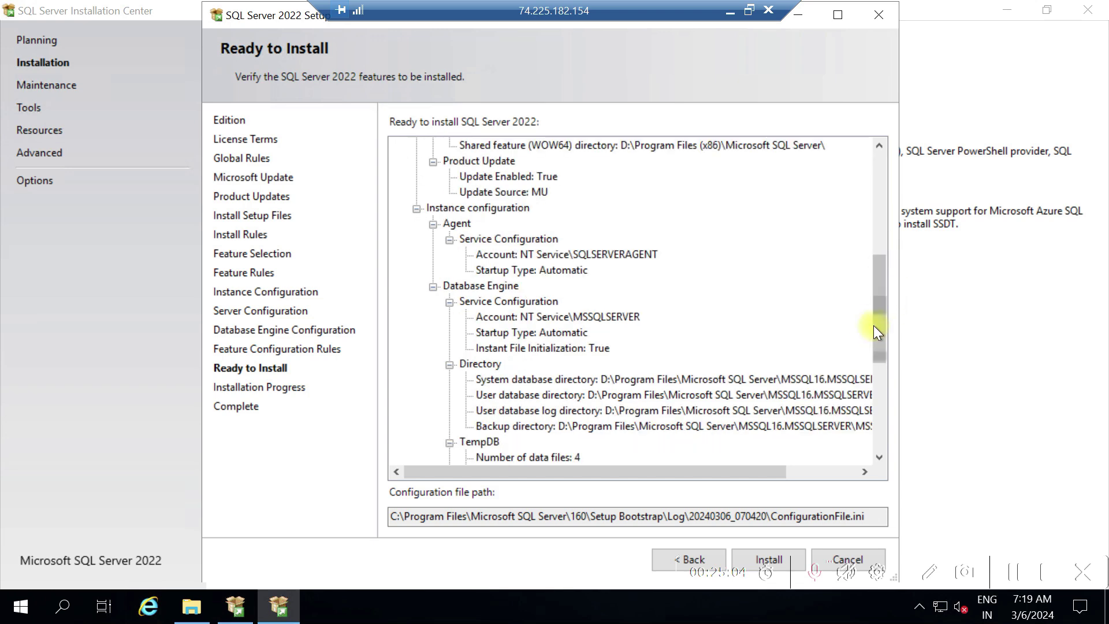
pyautogui.click(877, 428)
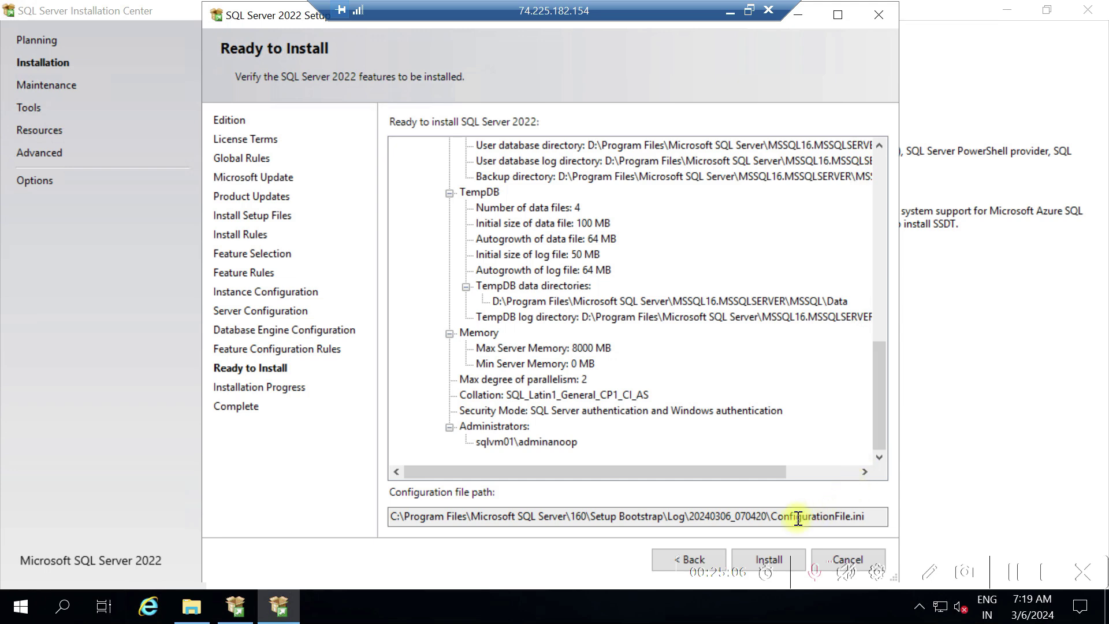
pyautogui.click(866, 516)
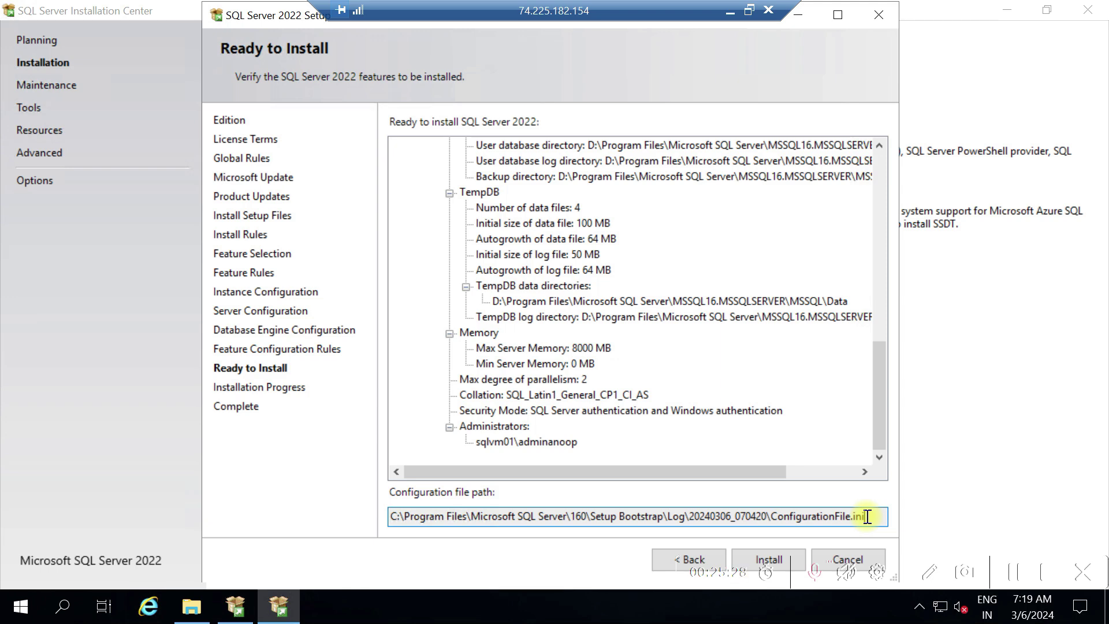
pyautogui.click(878, 158)
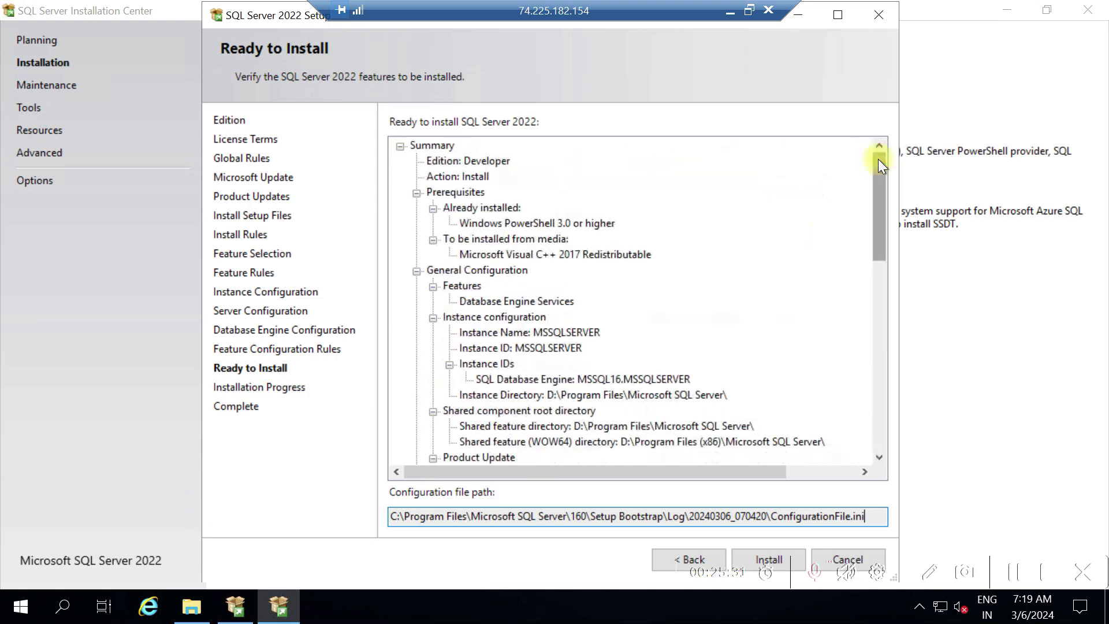
pyautogui.click(789, 553)
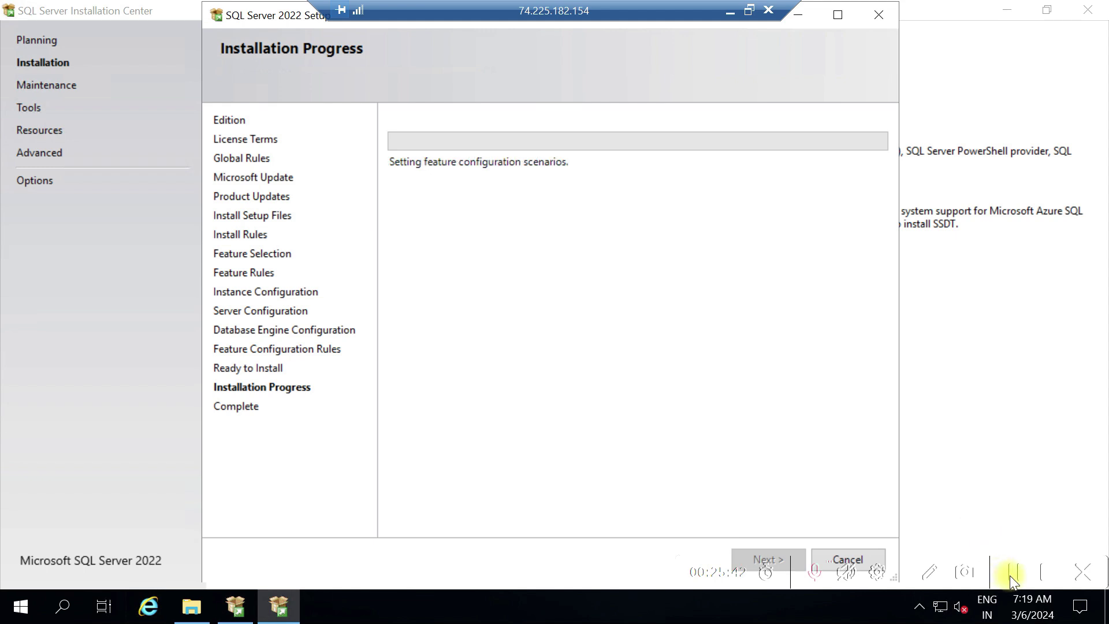
# Install Database Engine Services, then close the completed setup wizard and the SQL Server Installation Center
pyautogui.click(1013, 573)
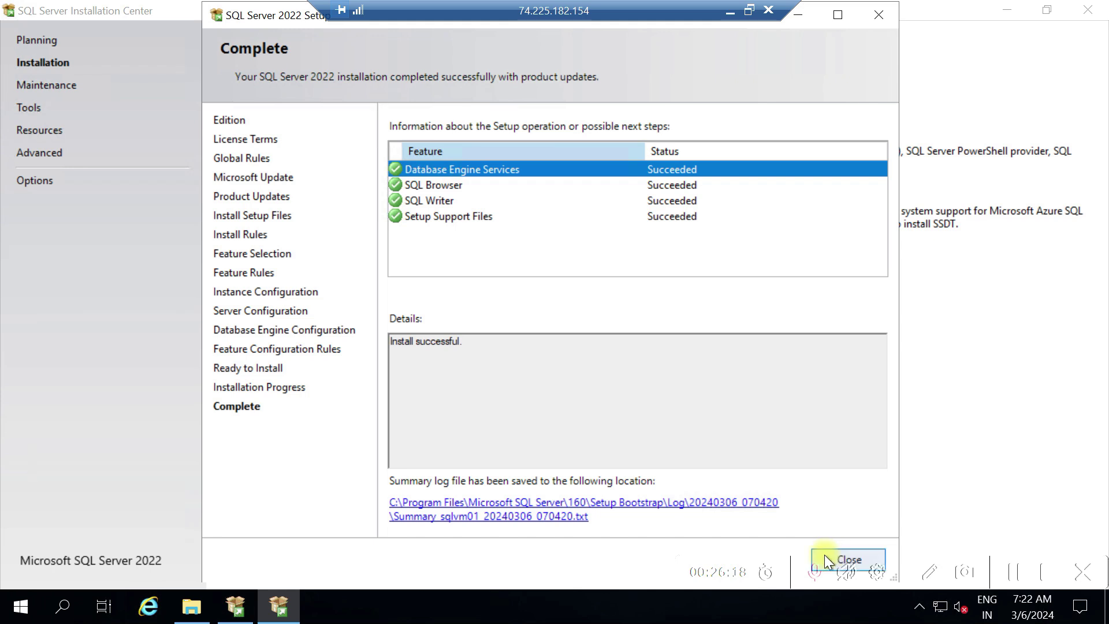
pyautogui.click(870, 553)
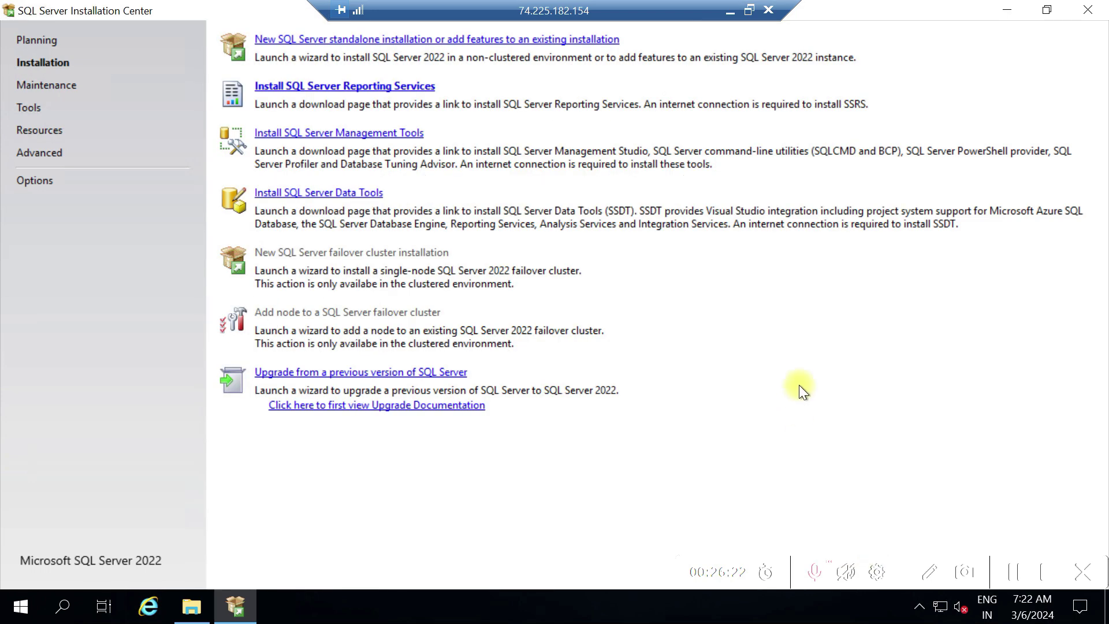
pyautogui.click(1088, 10)
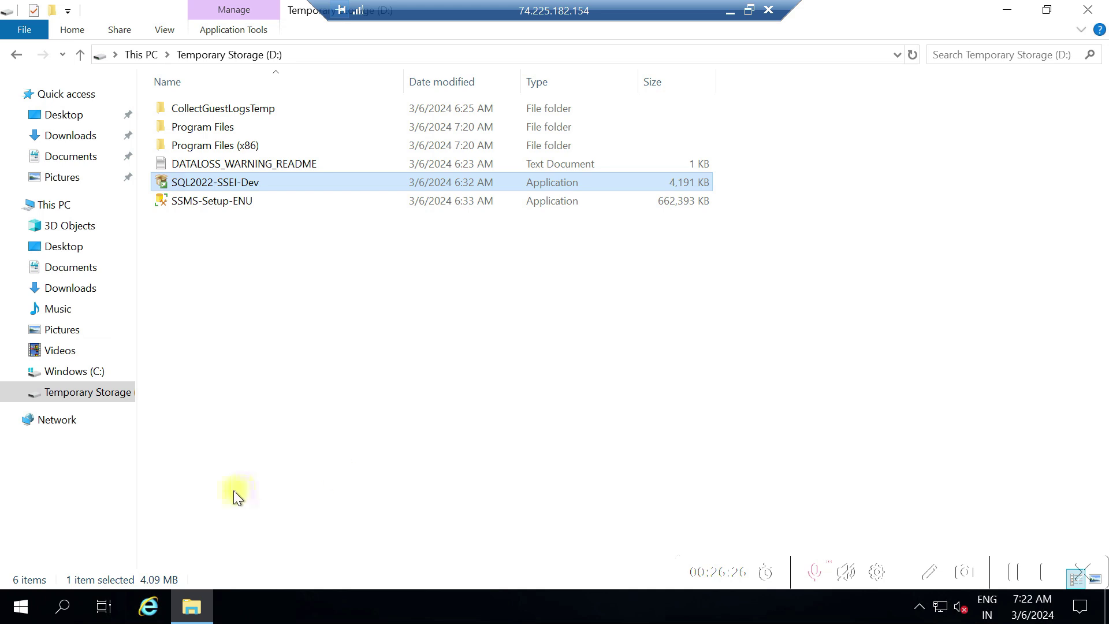
# Search Windows for 'servi' so the Services desktop app shows as the best match
pyautogui.click(65, 608)
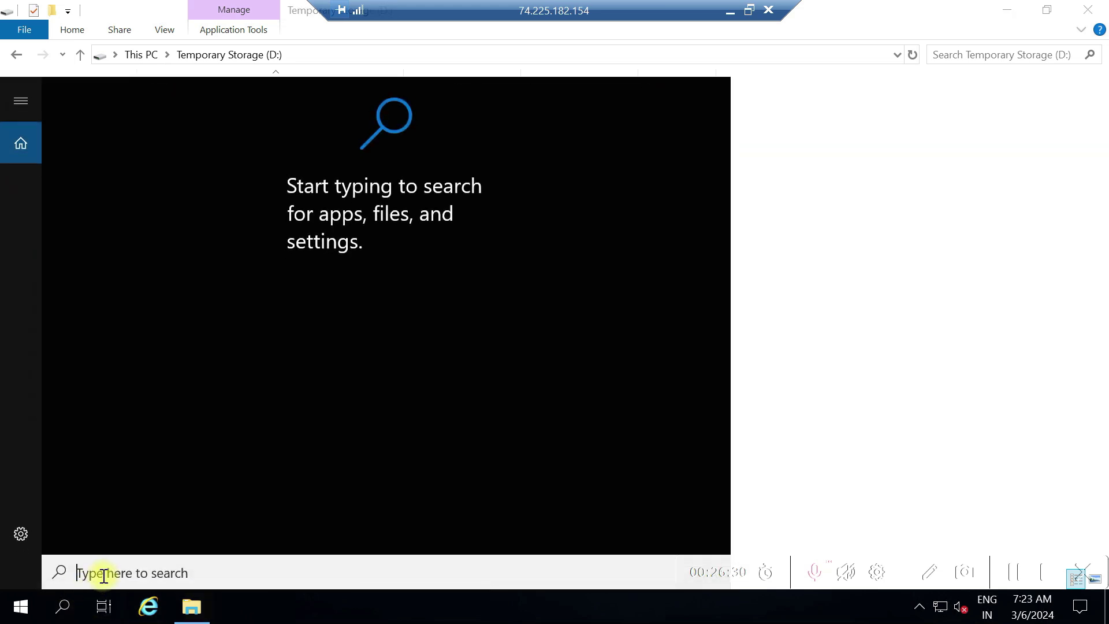
pyautogui.click(106, 573)
pyautogui.write('see')
pyautogui.press('BackSpace')
pyautogui.write('rvi')
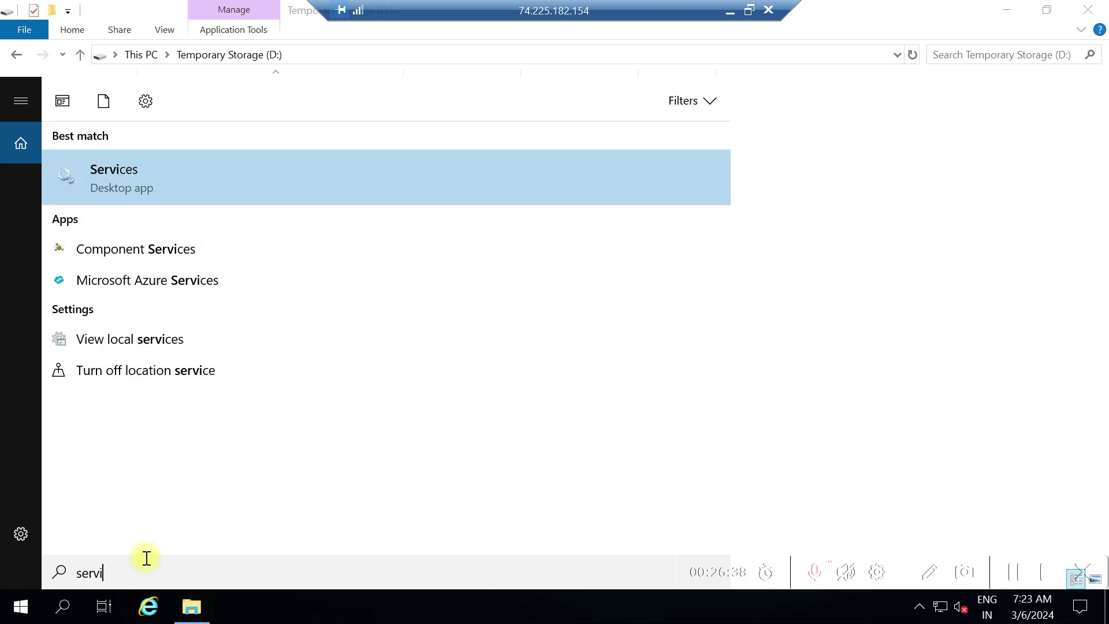
pyautogui.click(136, 178)
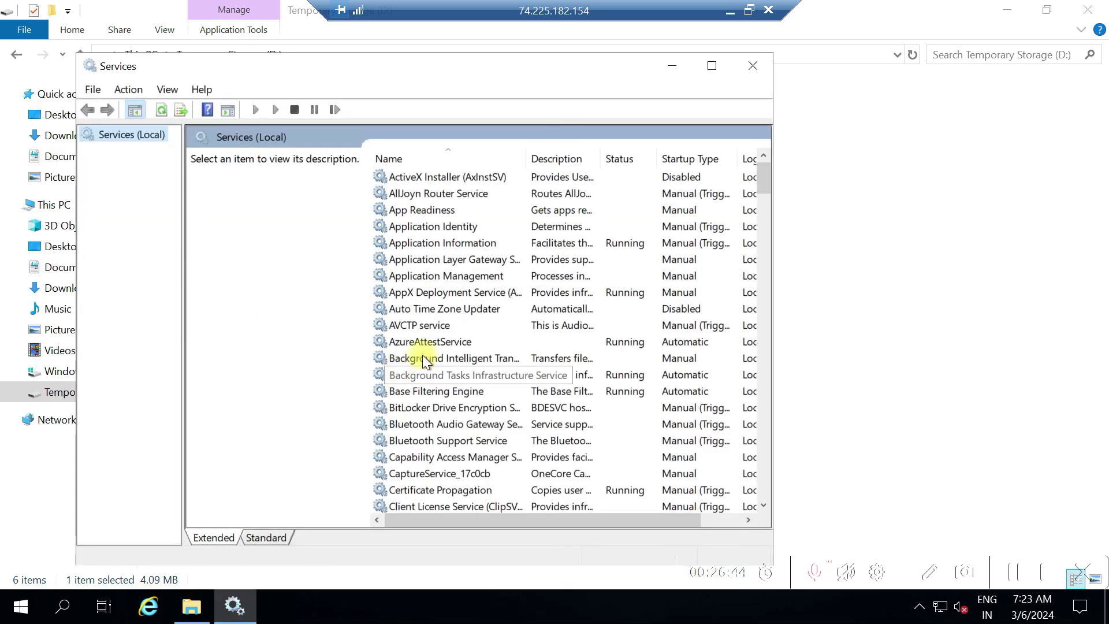
pyautogui.click(717, 65)
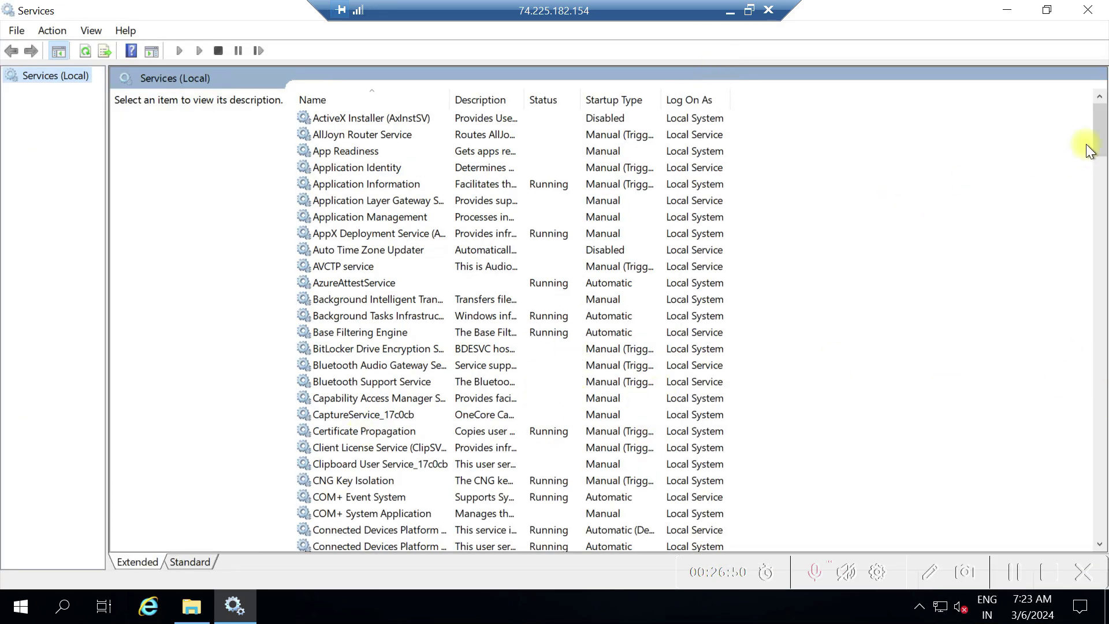
pyautogui.moveTo(1097, 139); pyautogui.dragTo(1099, 401)
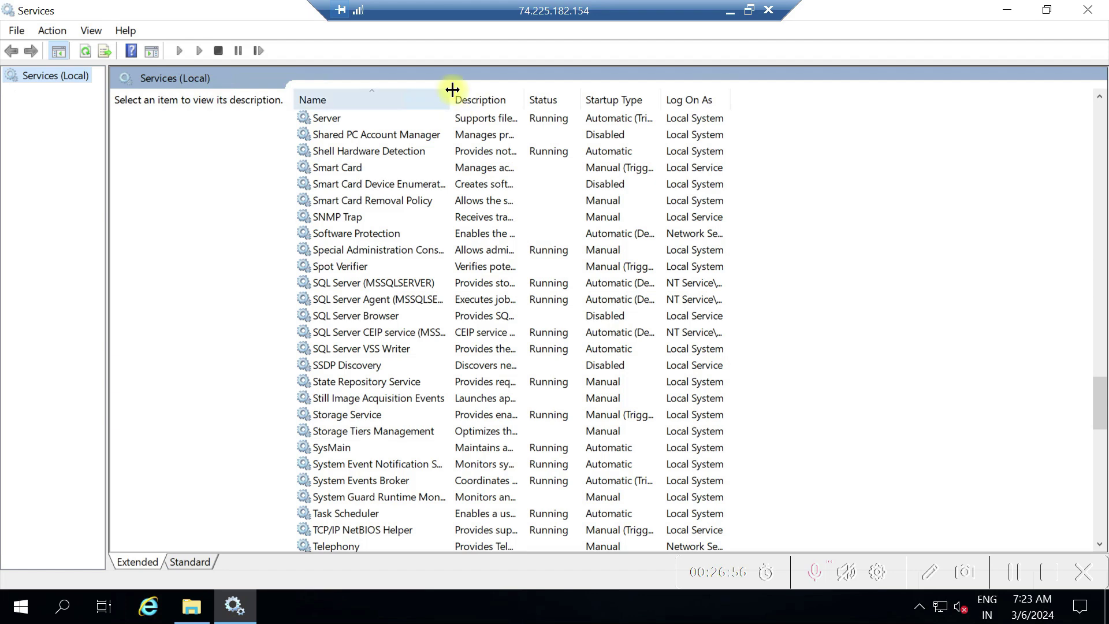
pyautogui.moveTo(452, 95); pyautogui.dragTo(525, 100)
pyautogui.click(375, 283)
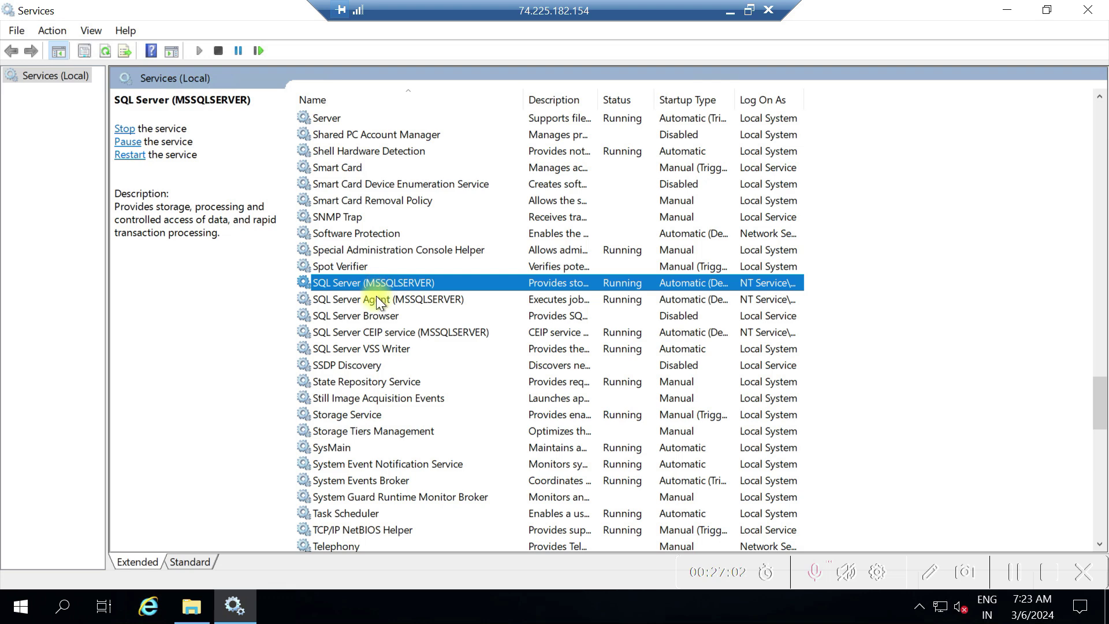
pyautogui.click(377, 299)
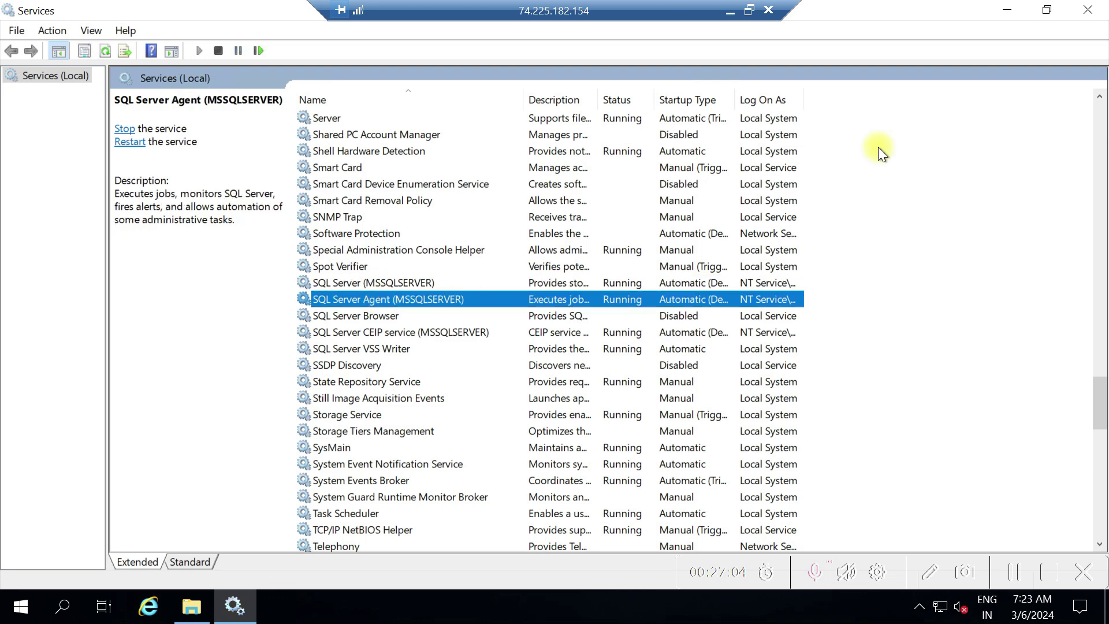
pyautogui.moveTo(798, 91); pyautogui.dragTo(864, 92)
pyautogui.click(398, 317)
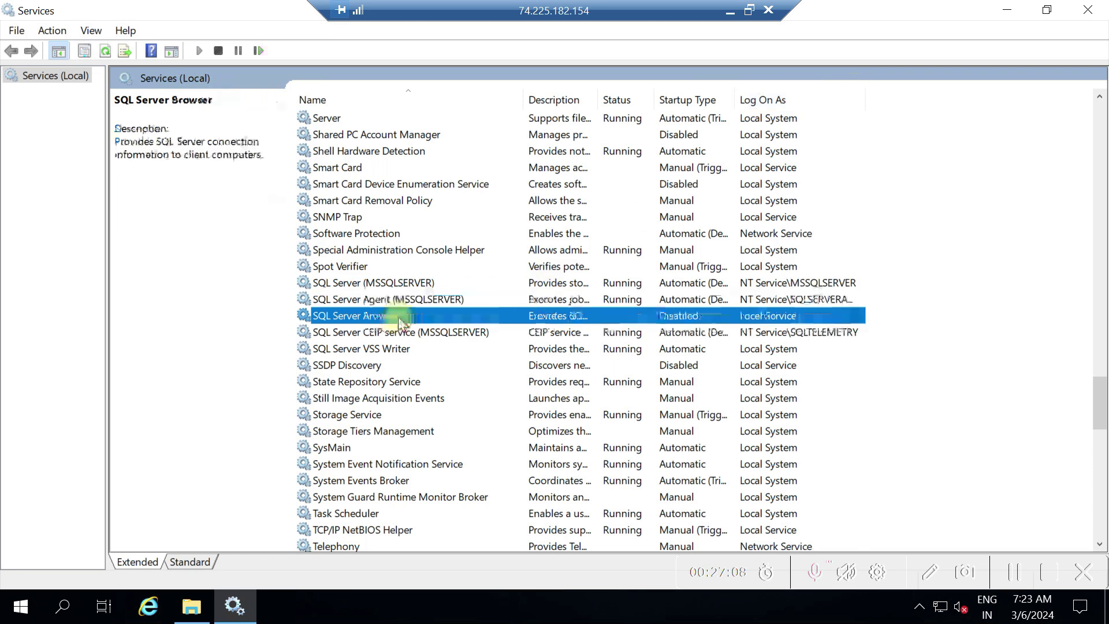
pyautogui.click(379, 342)
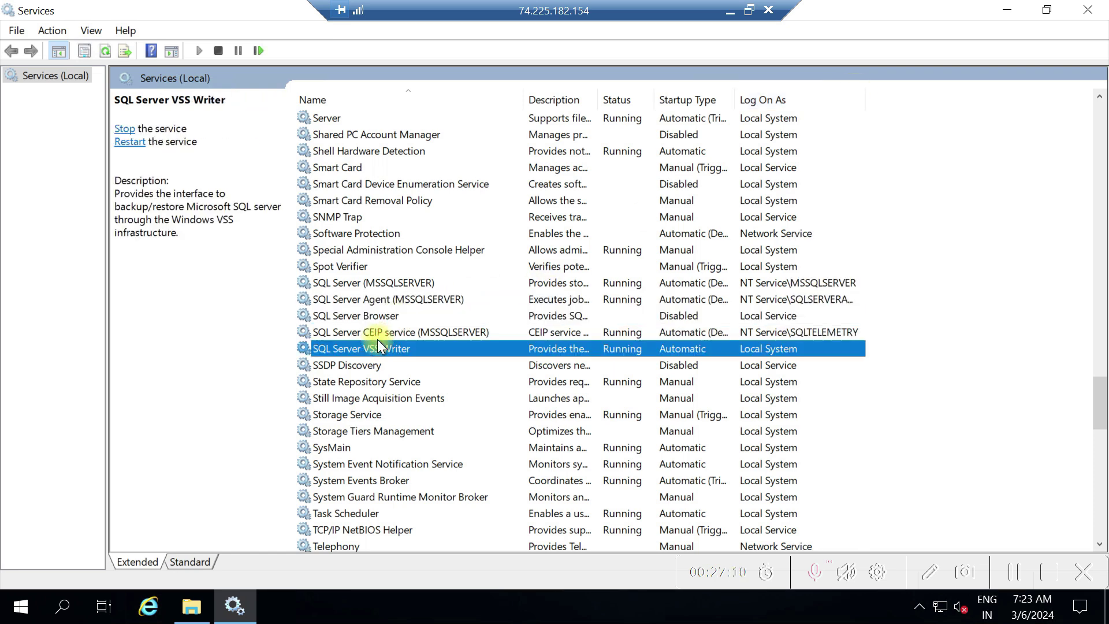
pyautogui.click(380, 337)
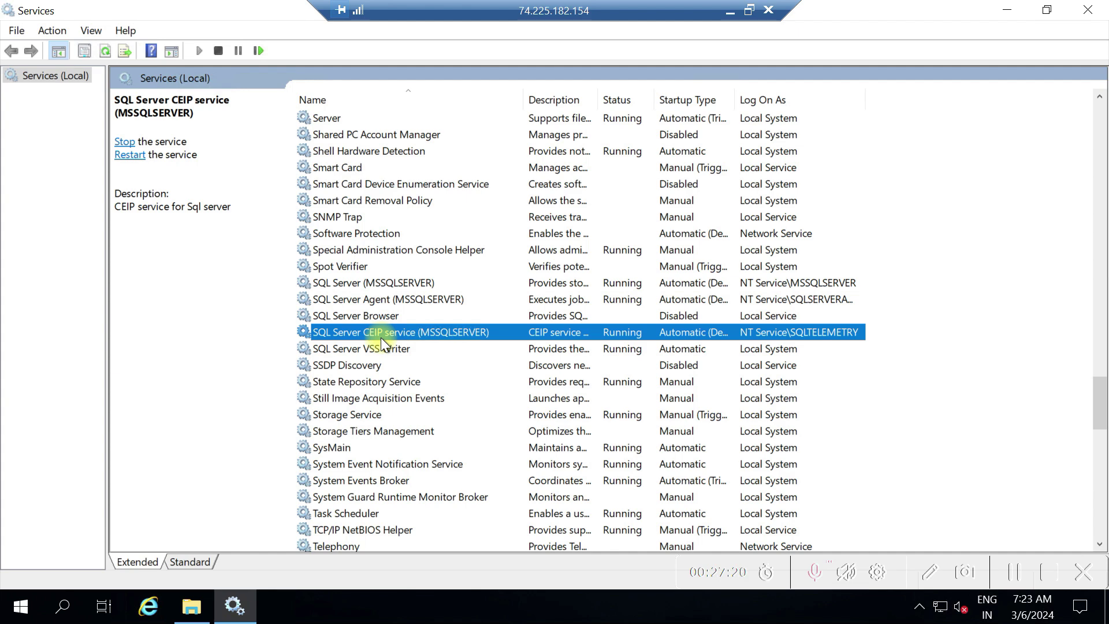
pyautogui.click(377, 351)
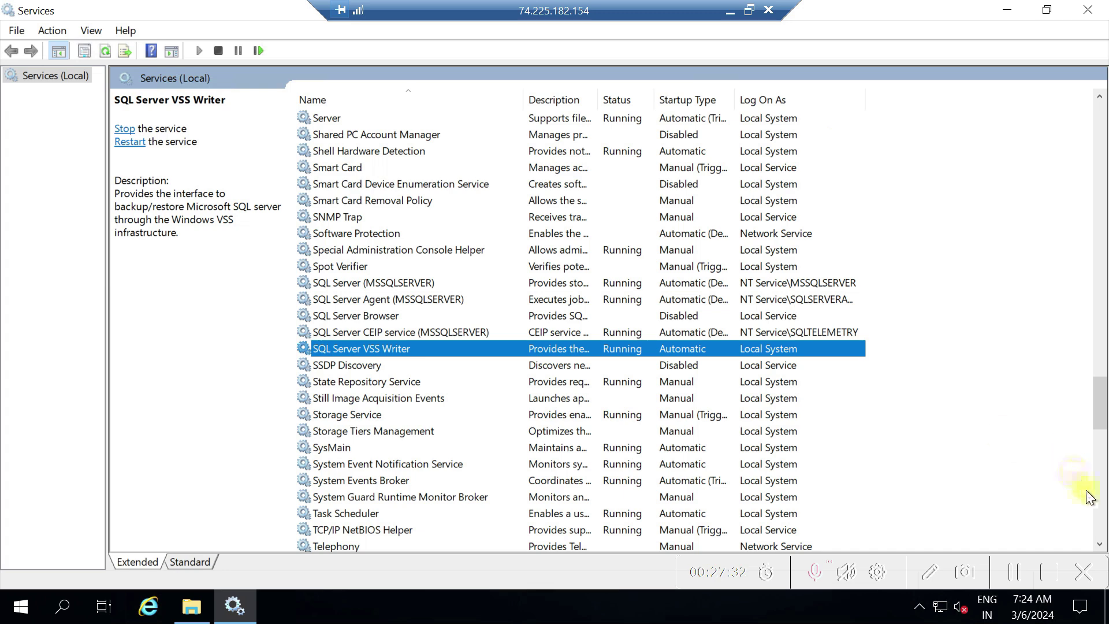
pyautogui.click(1099, 514)
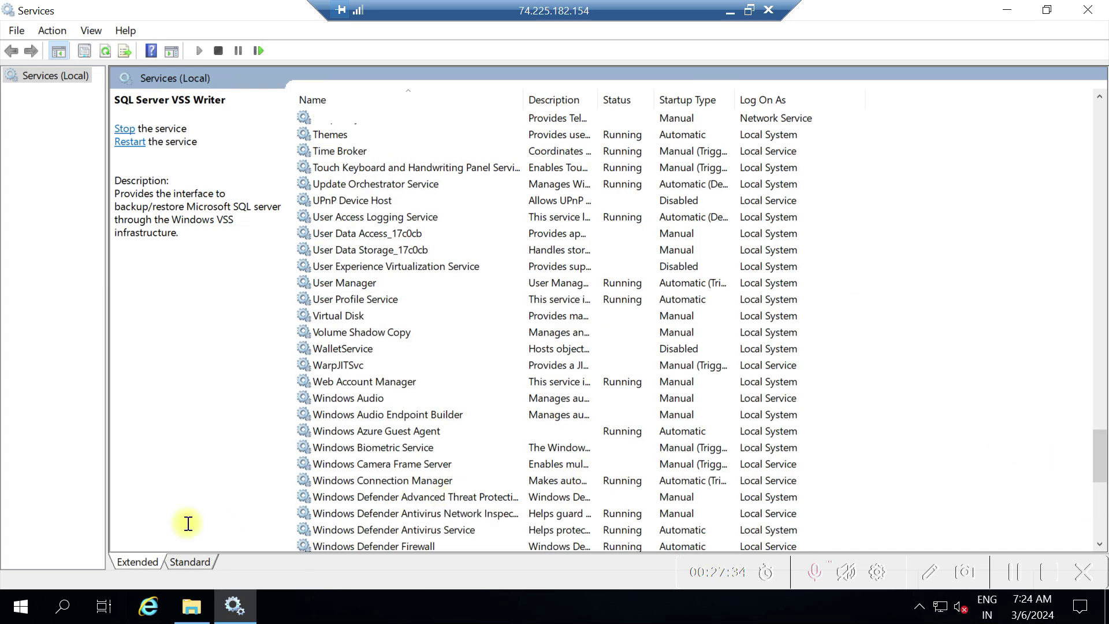
# Search Windows for 'configu' and launch SQL Server 2022 Configuration Manager
pyautogui.click(62, 607)
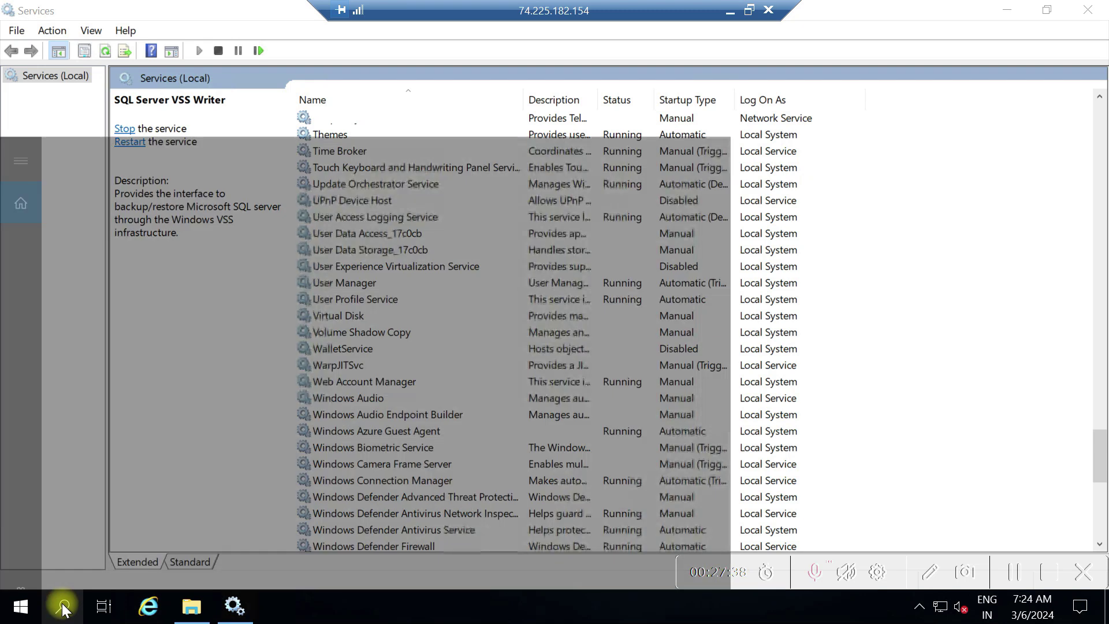
pyautogui.write('con')
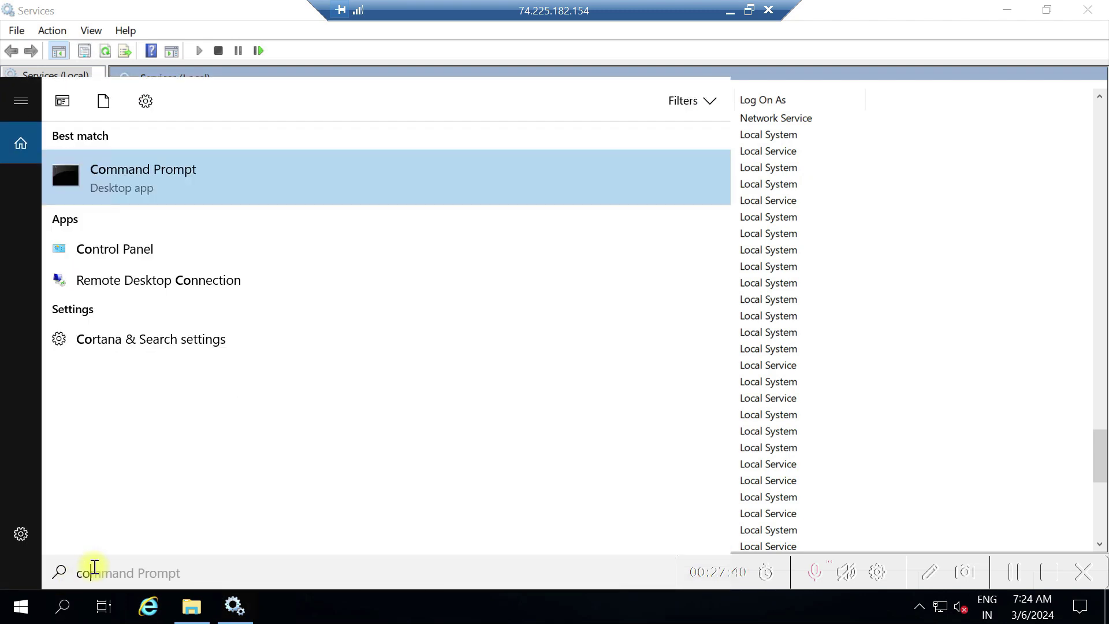
pyautogui.press('BackSpace')
pyautogui.press('BackSpace')
pyautogui.press('BackSpace')
pyautogui.write('con')
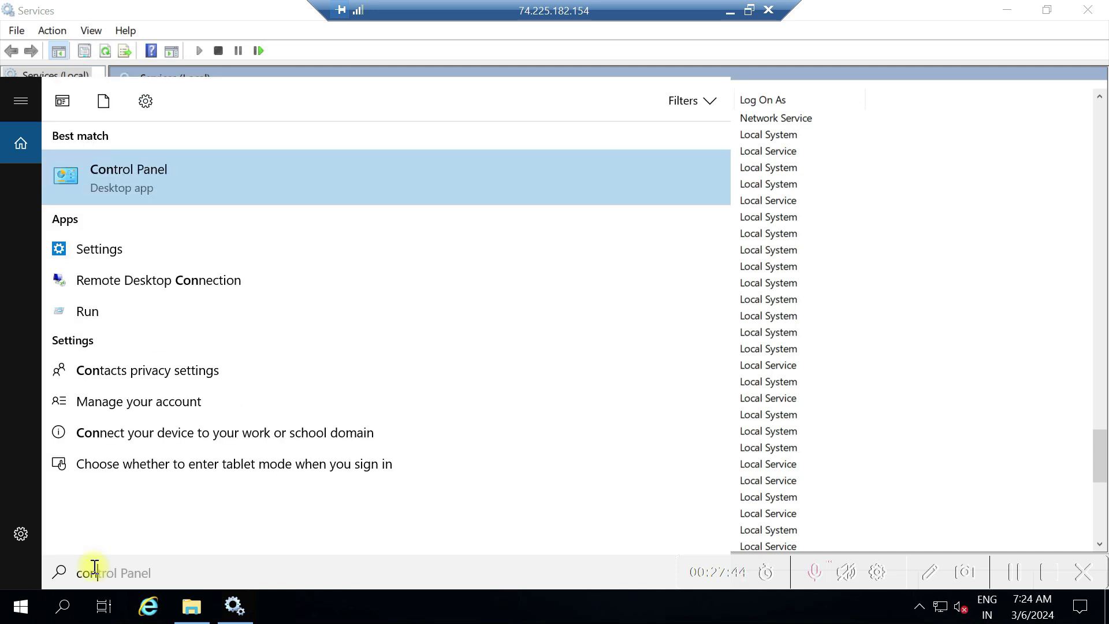
pyautogui.write('fig')
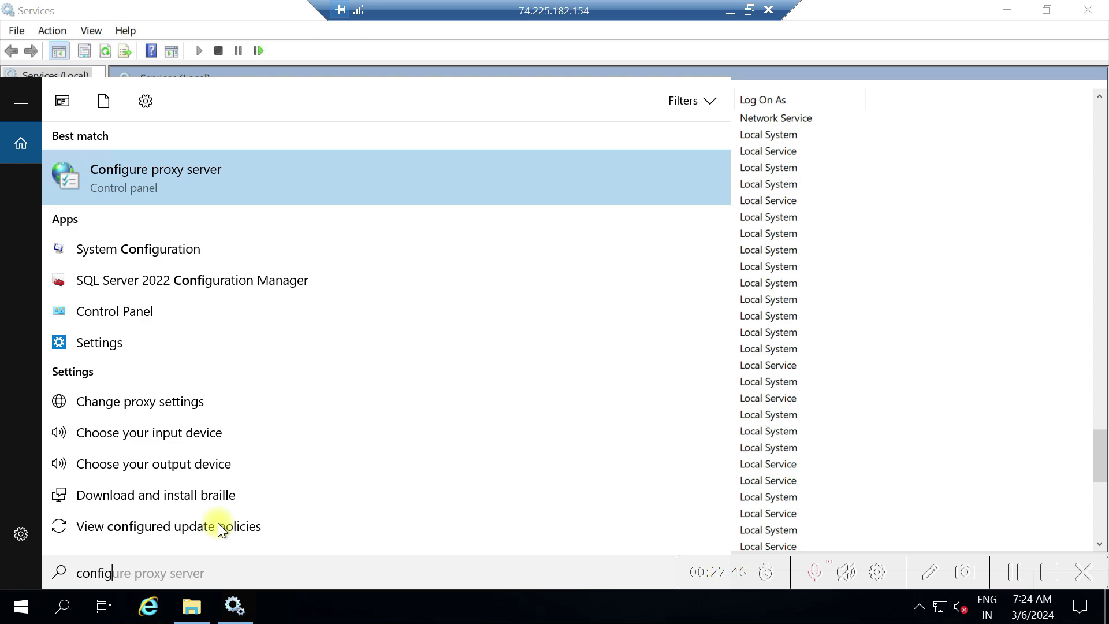
pyautogui.write('u')
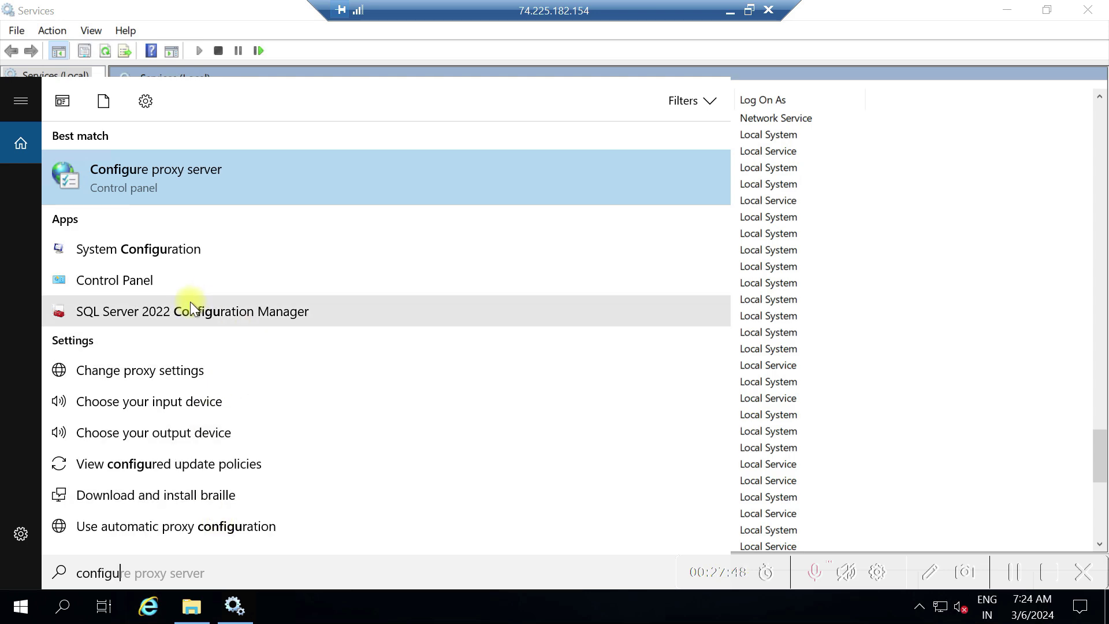
pyautogui.click(190, 310)
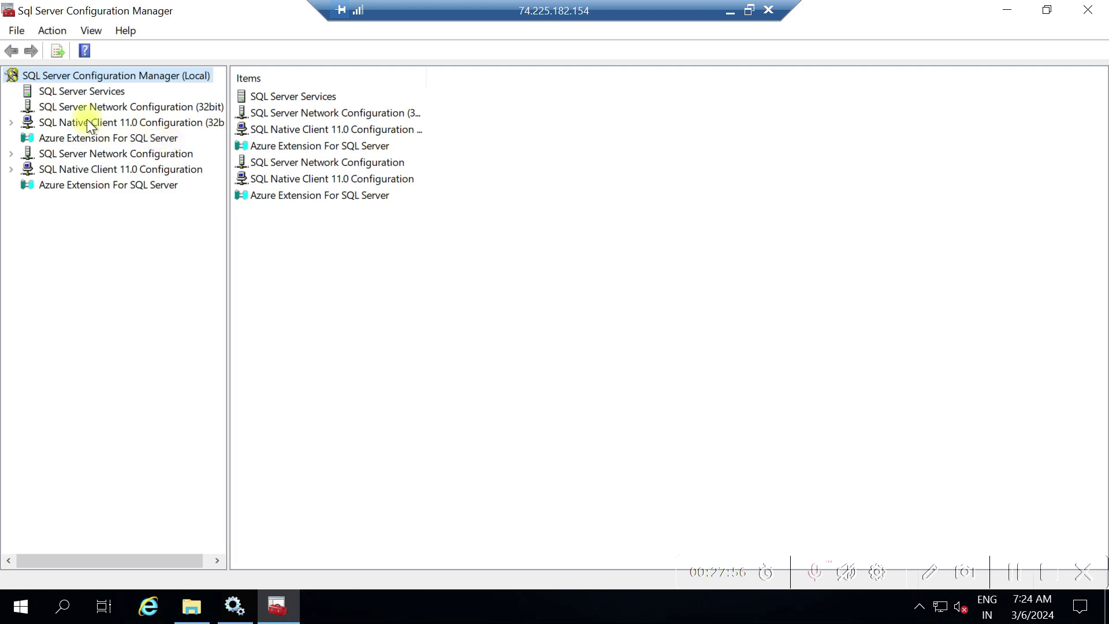
# Widen the navigation pane and browse the SQL Server Services list and 32-bit network configuration
pyautogui.click(89, 92)
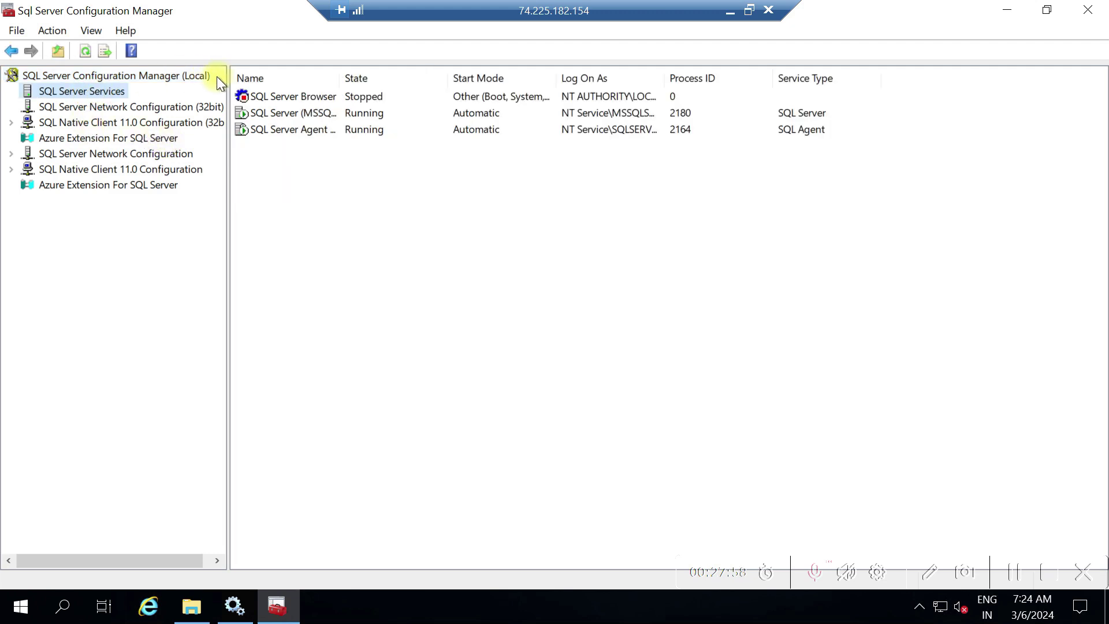
pyautogui.moveTo(226, 79); pyautogui.dragTo(261, 81)
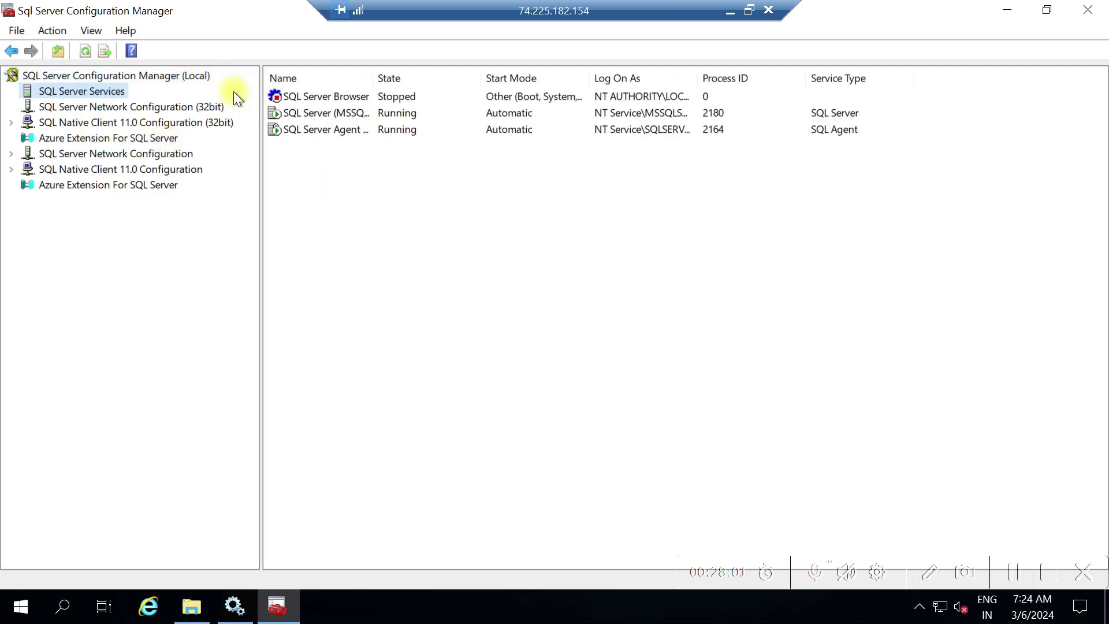
pyautogui.click(149, 108)
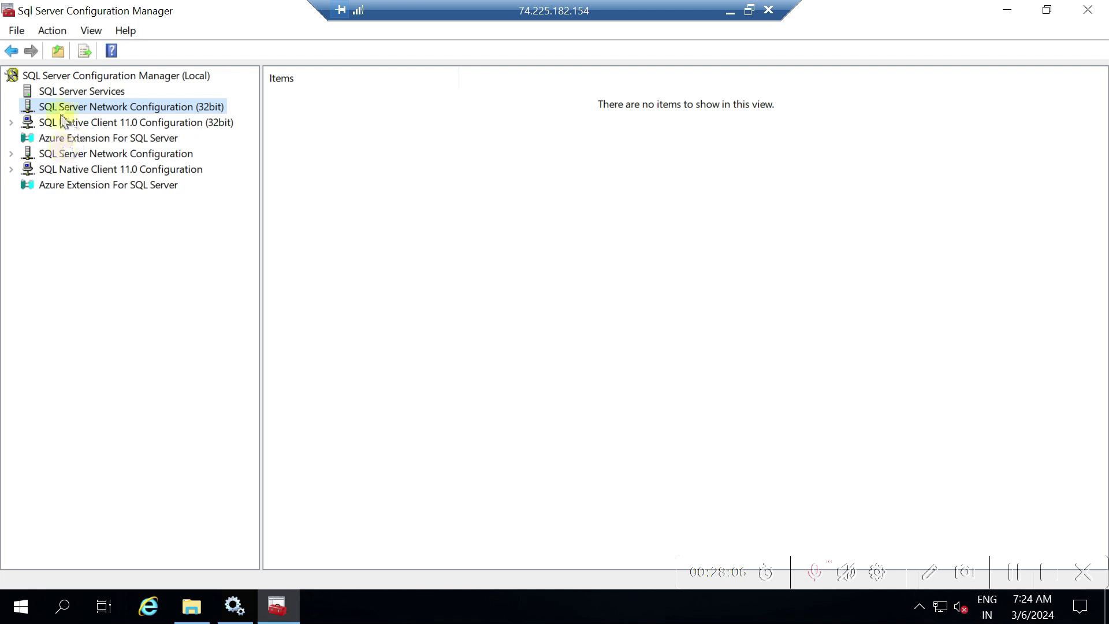
pyautogui.click(89, 91)
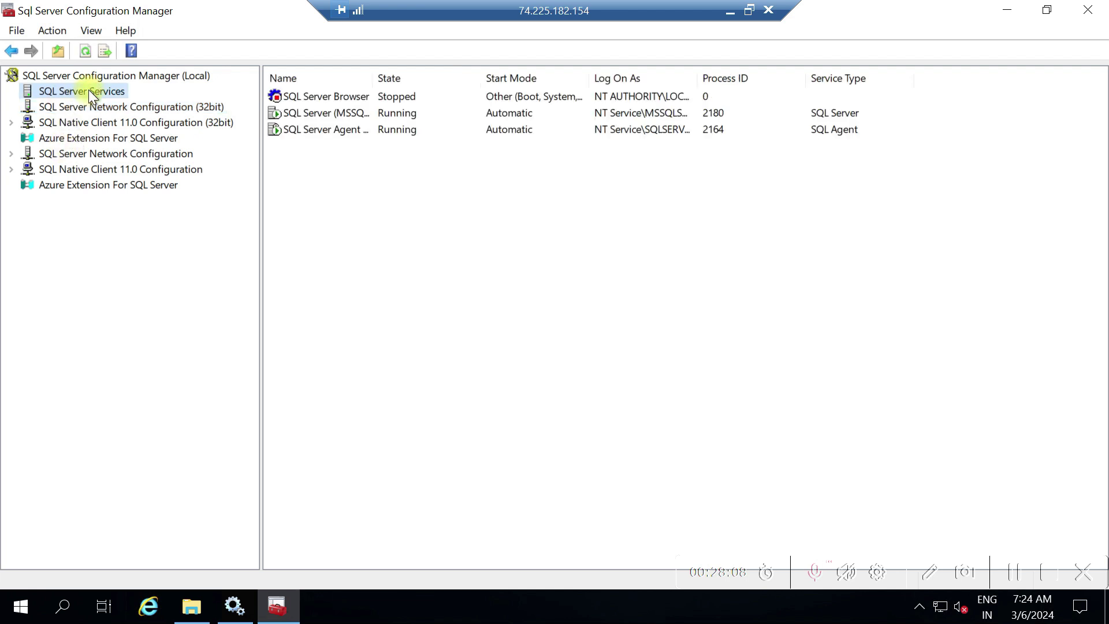
# Open SQL Server Network Configuration, dismiss the Lenovo update prompt, and show Protocols for MSSQLSERVER
pyautogui.click(117, 156)
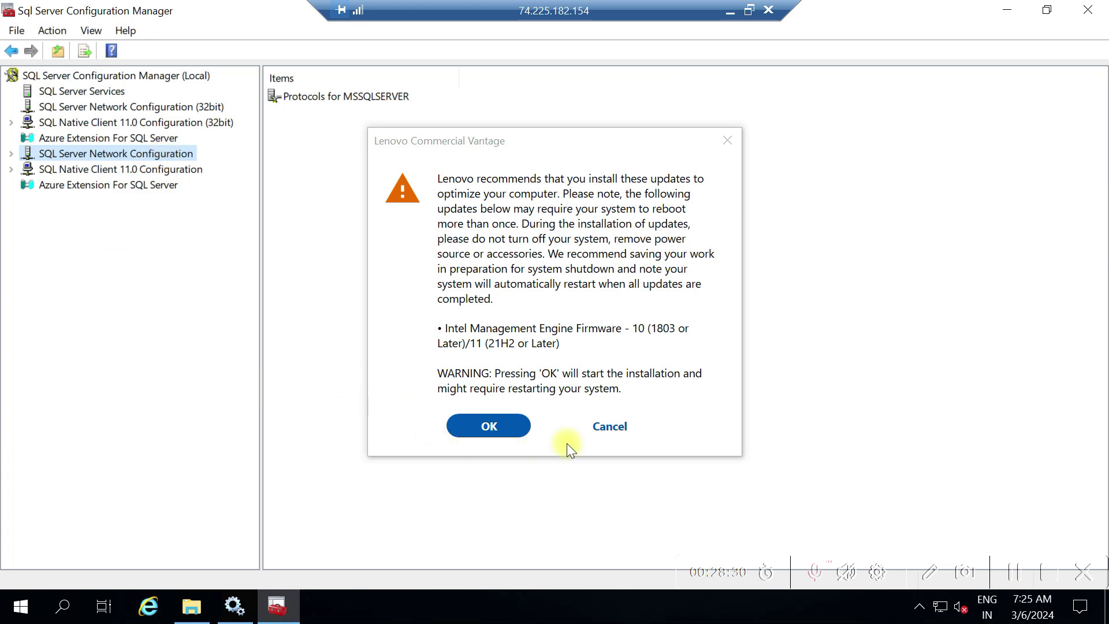
pyautogui.click(600, 427)
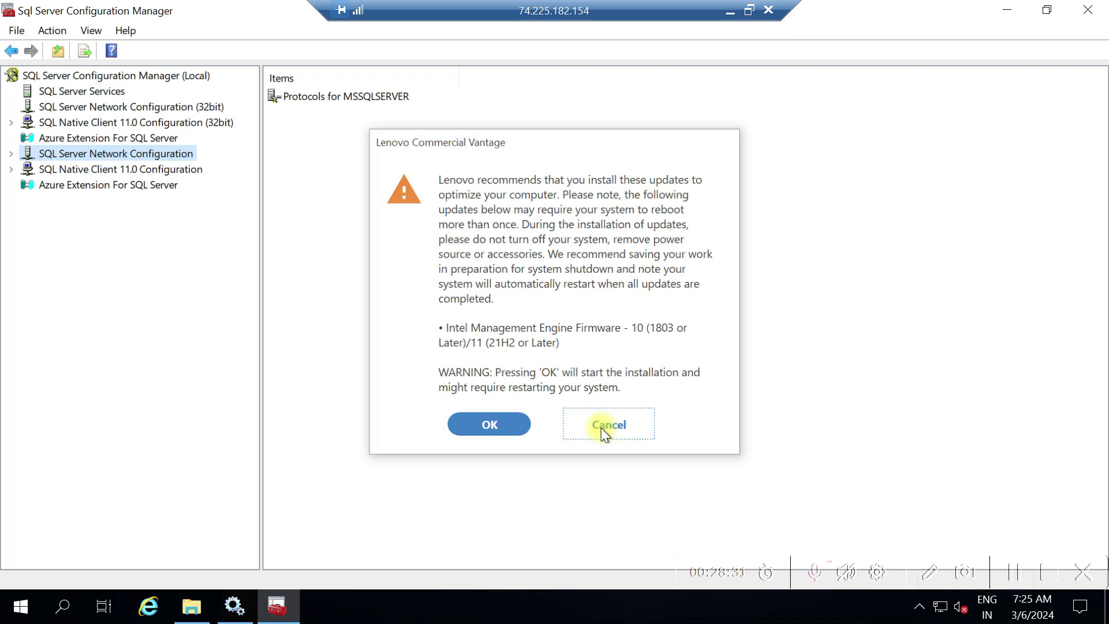
pyautogui.doubleClick(356, 104)
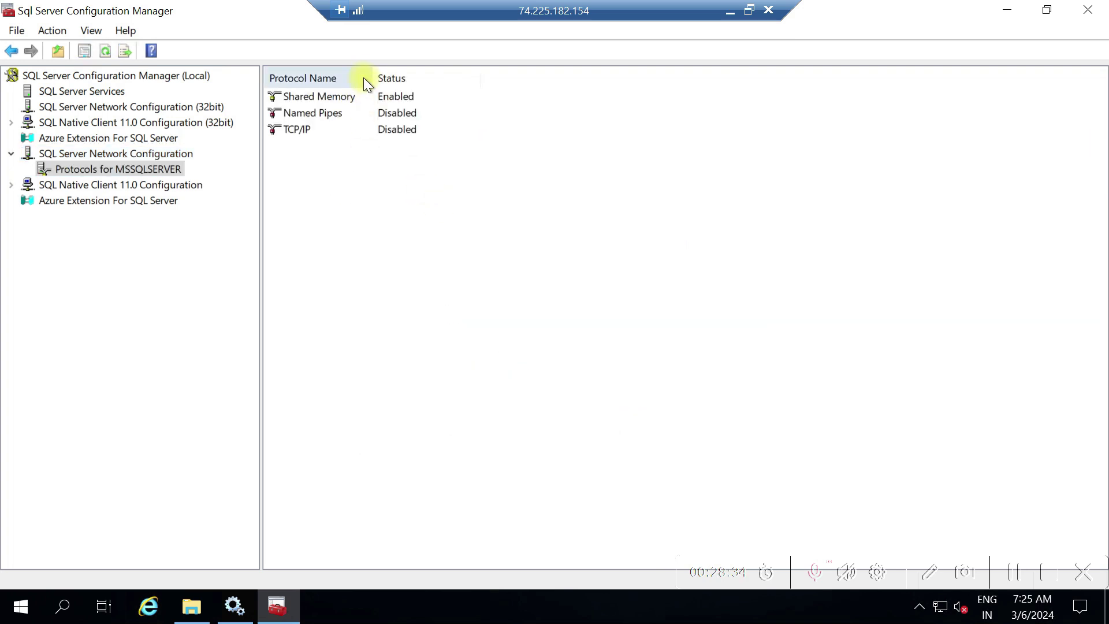
# Widen the Protocol Name column and inspect the TCP/IP properties without changing anything
pyautogui.moveTo(370, 75); pyautogui.dragTo(453, 72)
pyautogui.click(346, 96)
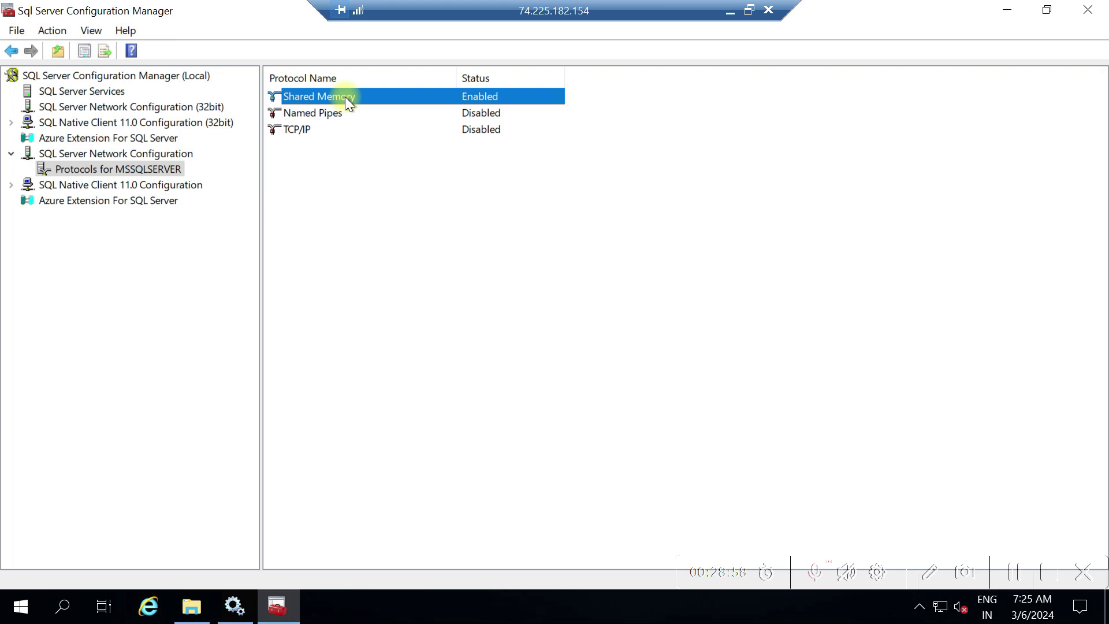
pyautogui.click(299, 132)
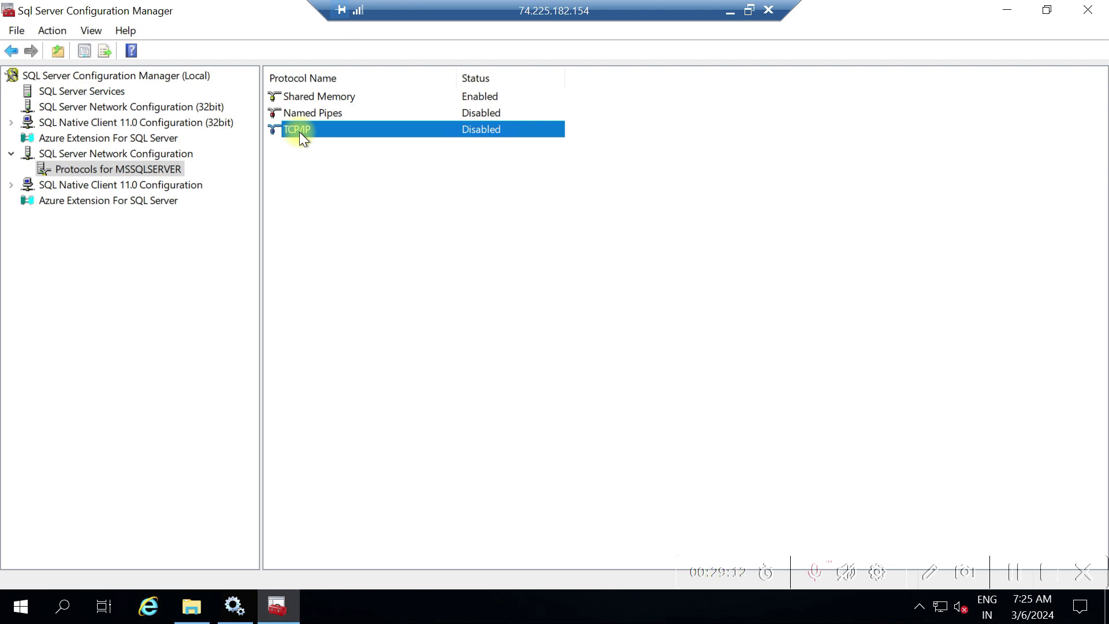
pyautogui.doubleClick(362, 128)
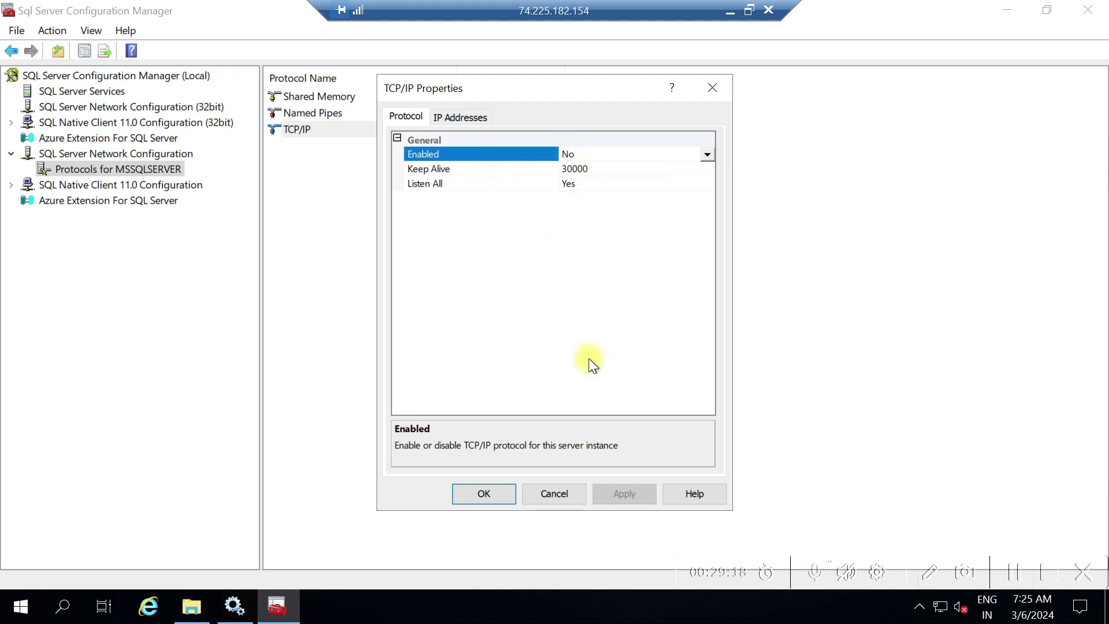
pyautogui.click(561, 489)
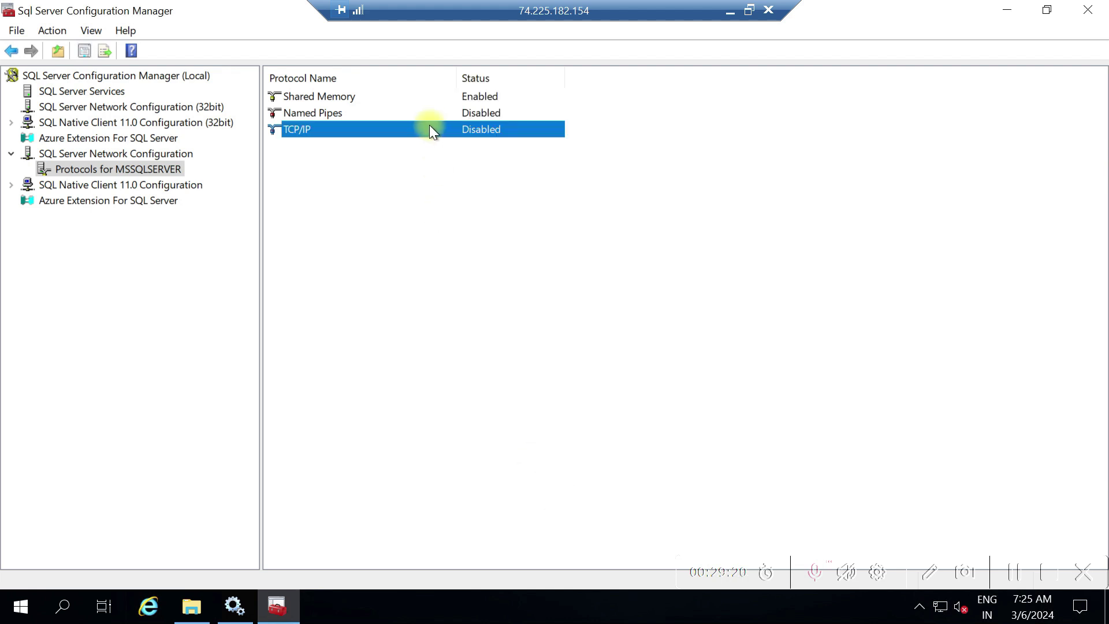
# Enable the TCP/IP protocol for MSSQLSERVER and acknowledge the restart-required warning
pyautogui.rightClick(430, 126)
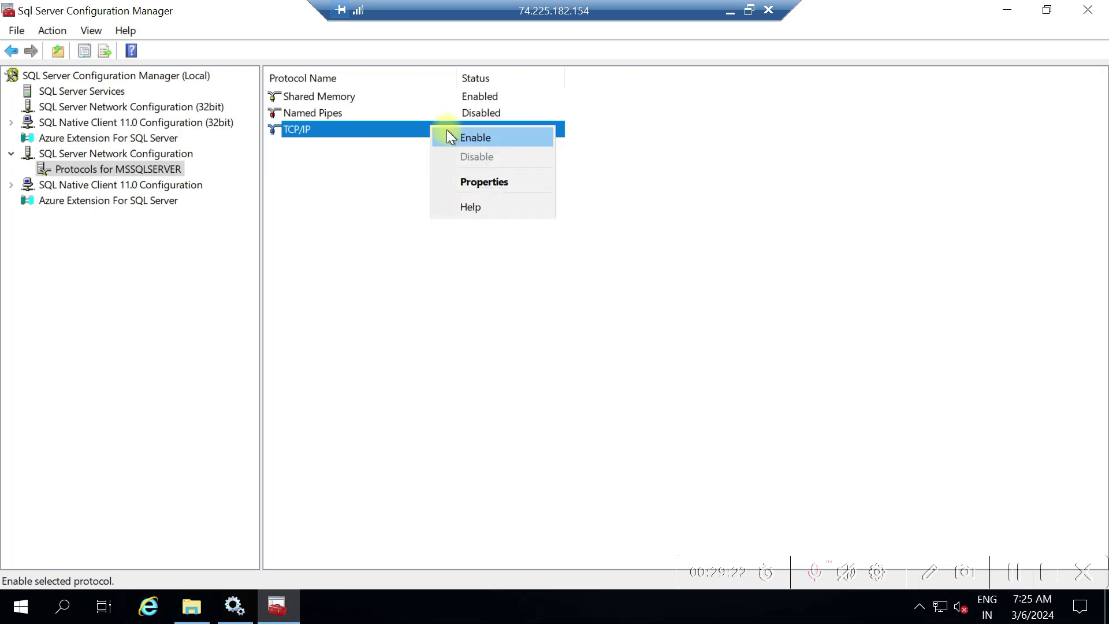
pyautogui.click(447, 131)
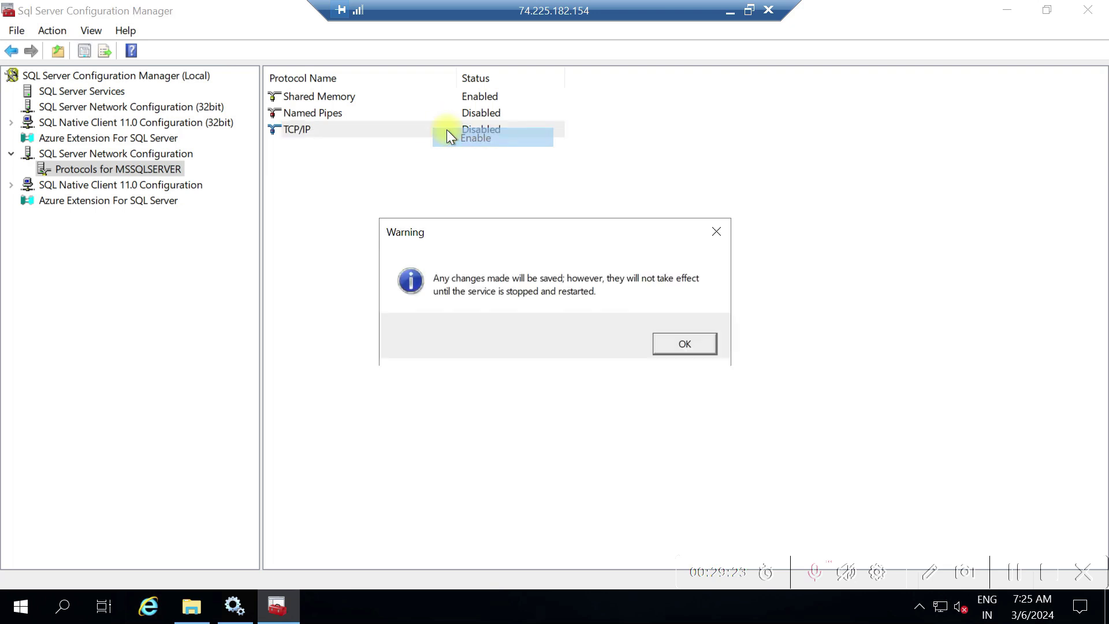
pyautogui.click(683, 344)
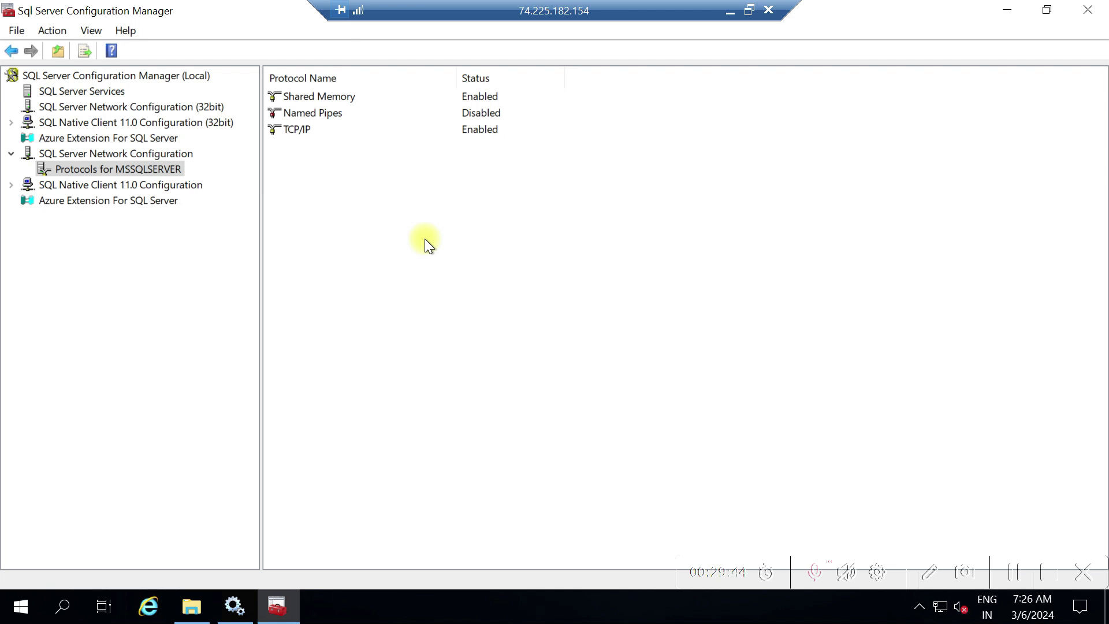
pyautogui.click(61, 608)
# Open Command Prompt as administrator from a 'cmd' search
pyautogui.write('cmd')
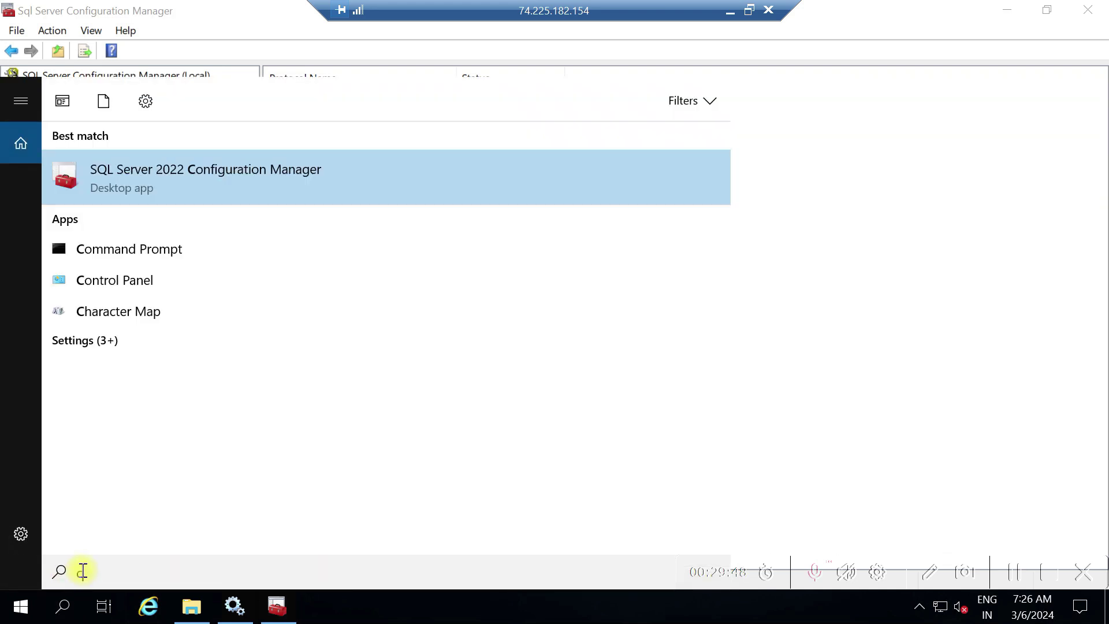
pyautogui.press('Return')
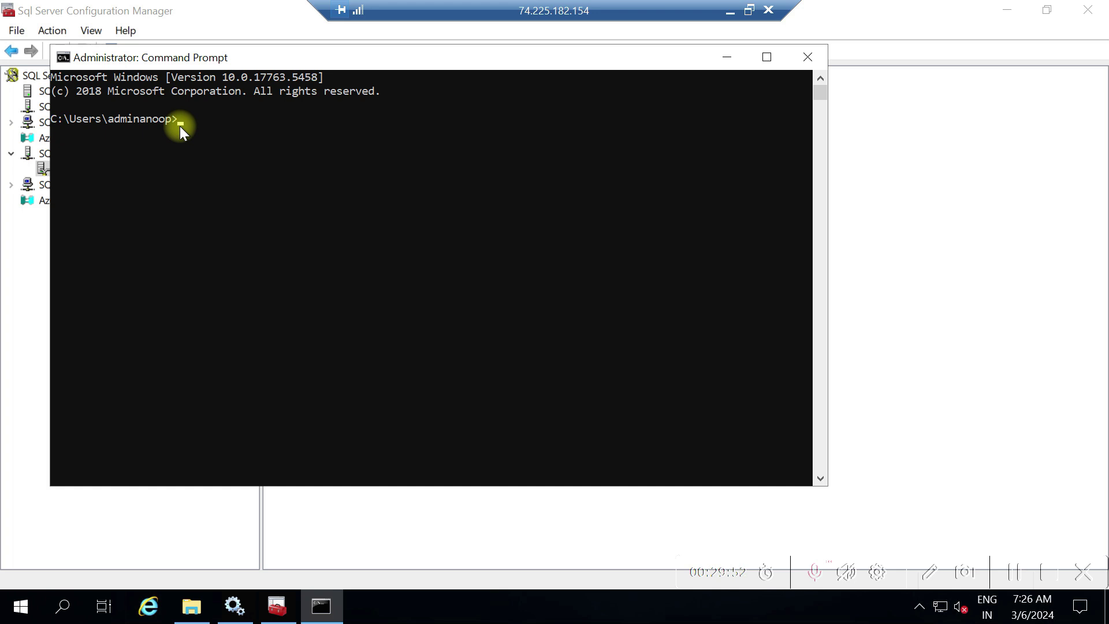
pyautogui.write('sqlcmd')
pyautogui.write('-S')
pyautogui.press('BackSpace')
pyautogui.press('BackSpace')
pyautogui.press('BackSpace')
pyautogui.press('BackSpace')
pyautogui.press('BackSpace')
pyautogui.press('BackSpace')
pyautogui.press('BackSpace')
pyautogui.press('BackSpace')
pyautogui.press('BackSpace')
# Run hostname to get sqlvm01, then connect with 'sqlcmd -Ssqlvm01 -E'
pyautogui.write('hostname')
pyautogui.press('Return')
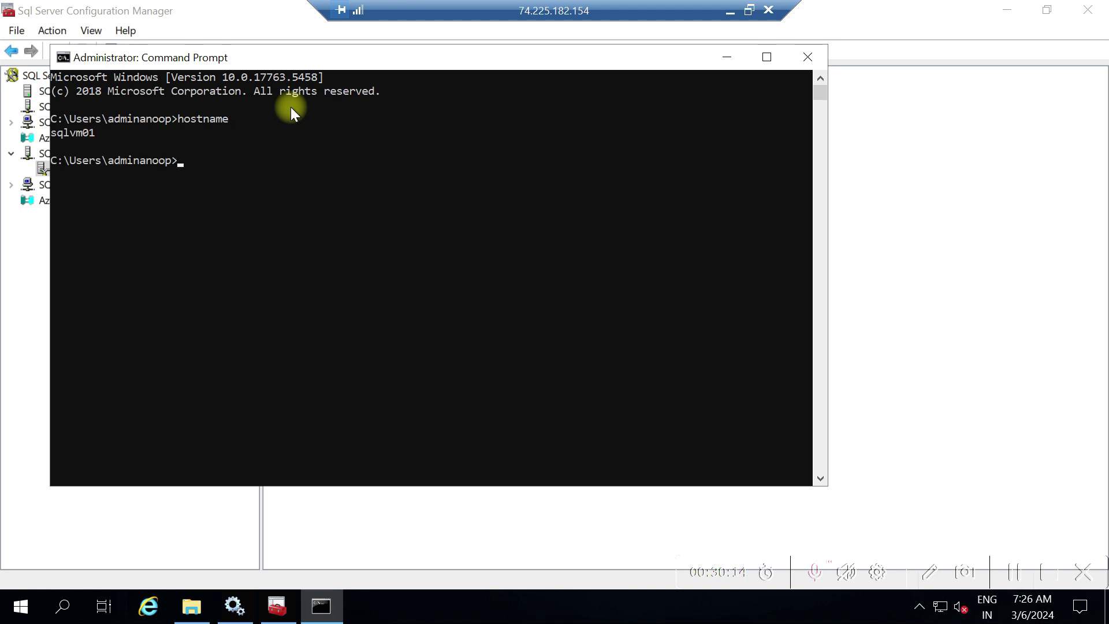
pyautogui.write('sqlcmd ')
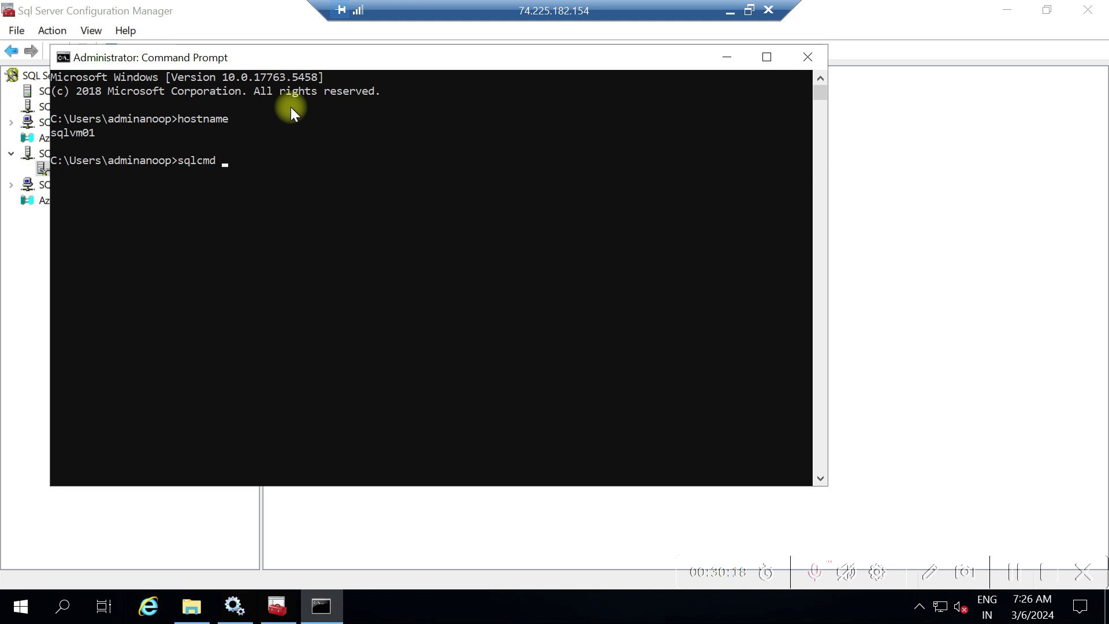
pyautogui.write('-Ssqlvm01 -E')
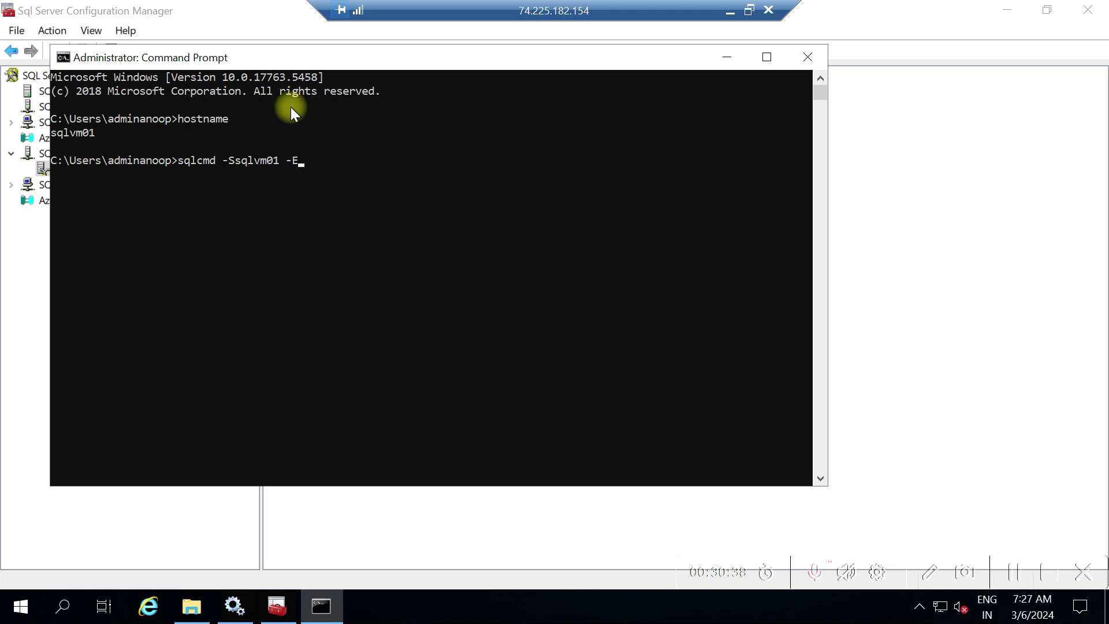
pyautogui.press('Return')
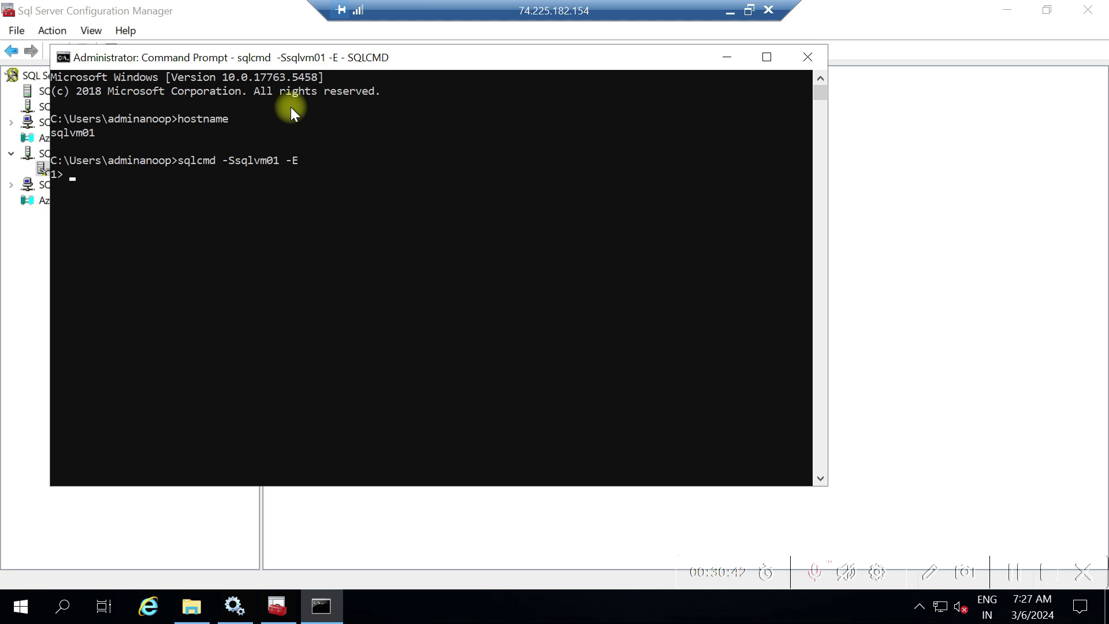
pyautogui.write('selec')
pyautogui.write('t @@')
pyautogui.write('Vesri')
pyautogui.press('BackSpace')
pyautogui.press('BackSpace')
pyautogui.press('BackSpace')
pyautogui.write('rsion')
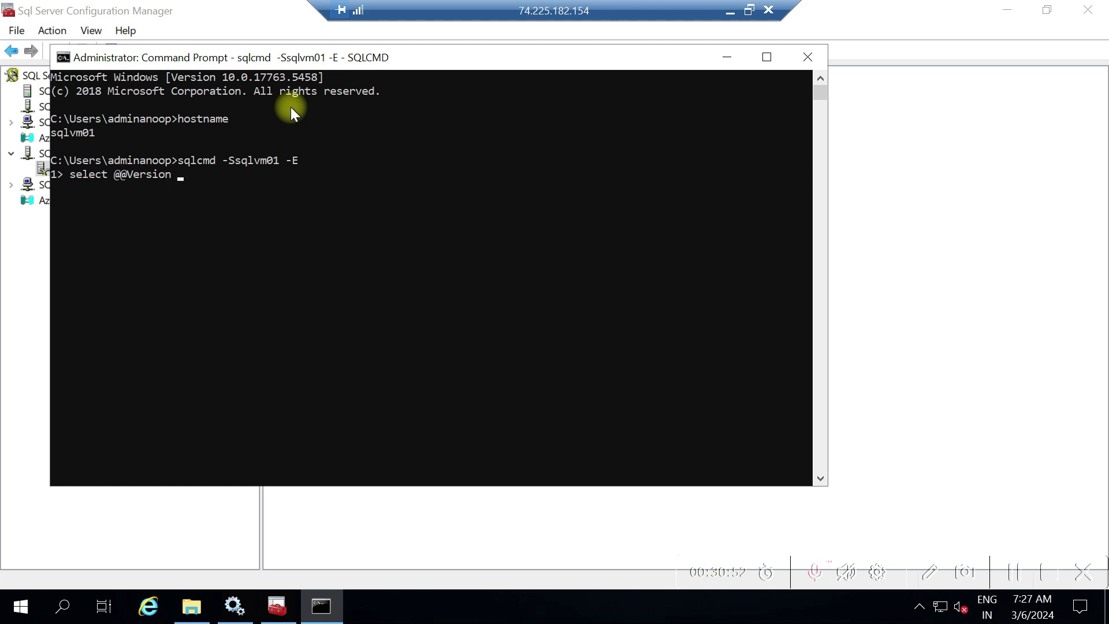
pyautogui.press('Return')
pyautogui.write('go')
pyautogui.press('Return')
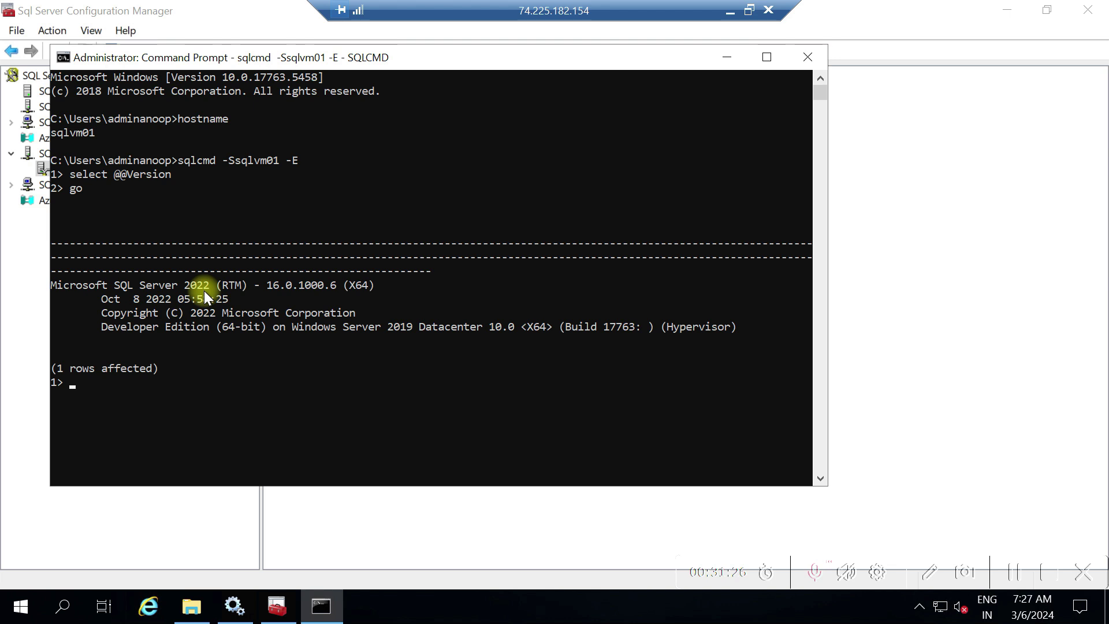
pyautogui.click(725, 59)
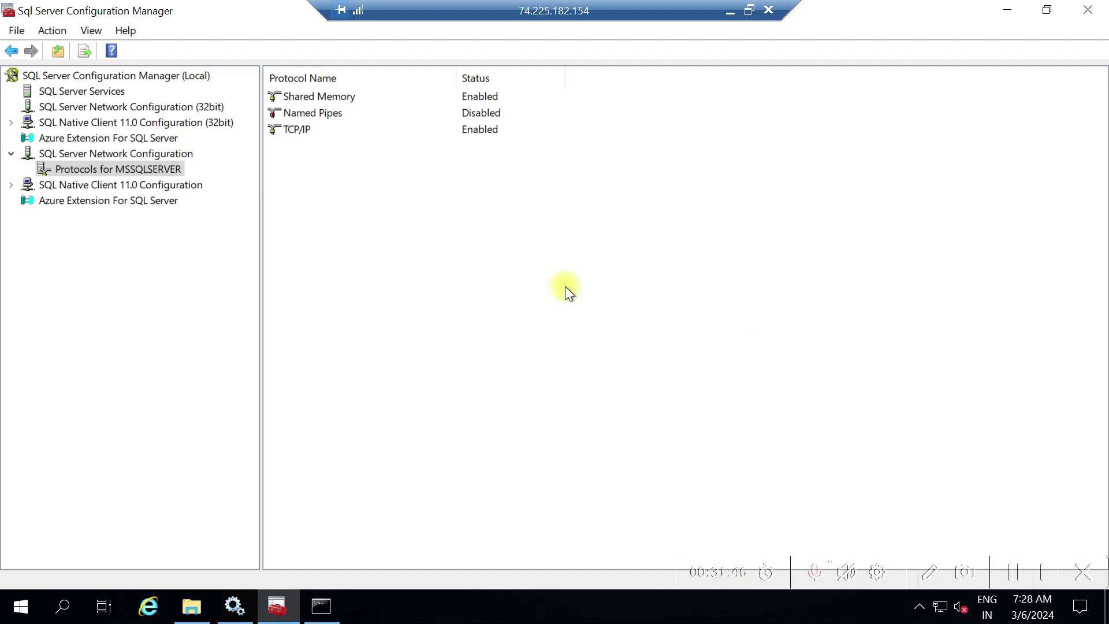
# Restart the SQL Server (MSSQLSERVER) service so it runs again under process ID 4252
pyautogui.click(122, 90)
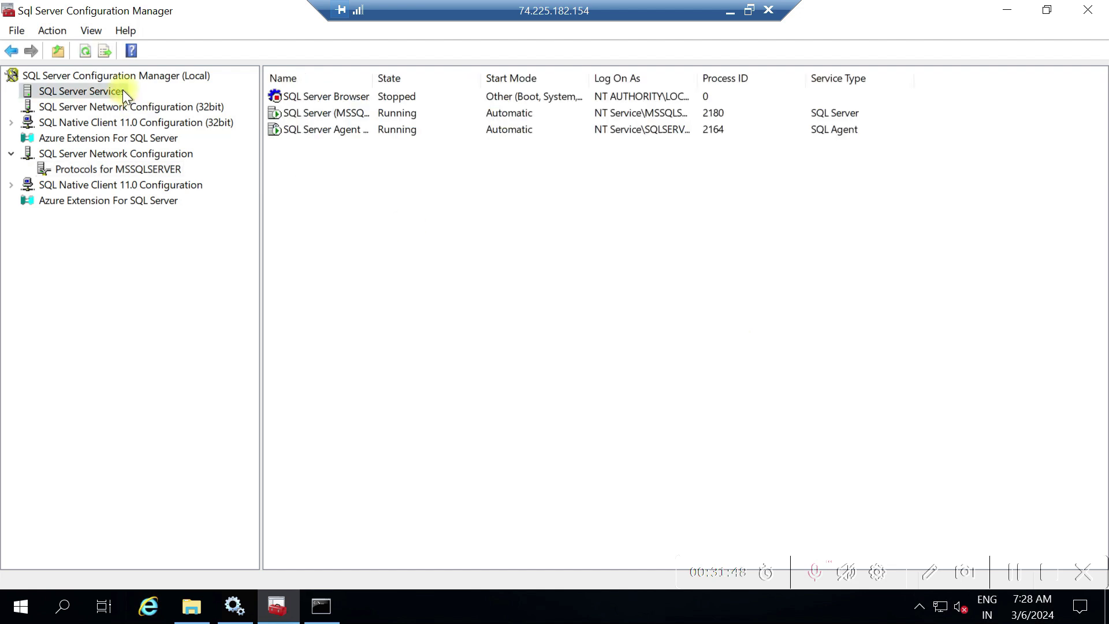
pyautogui.click(342, 112)
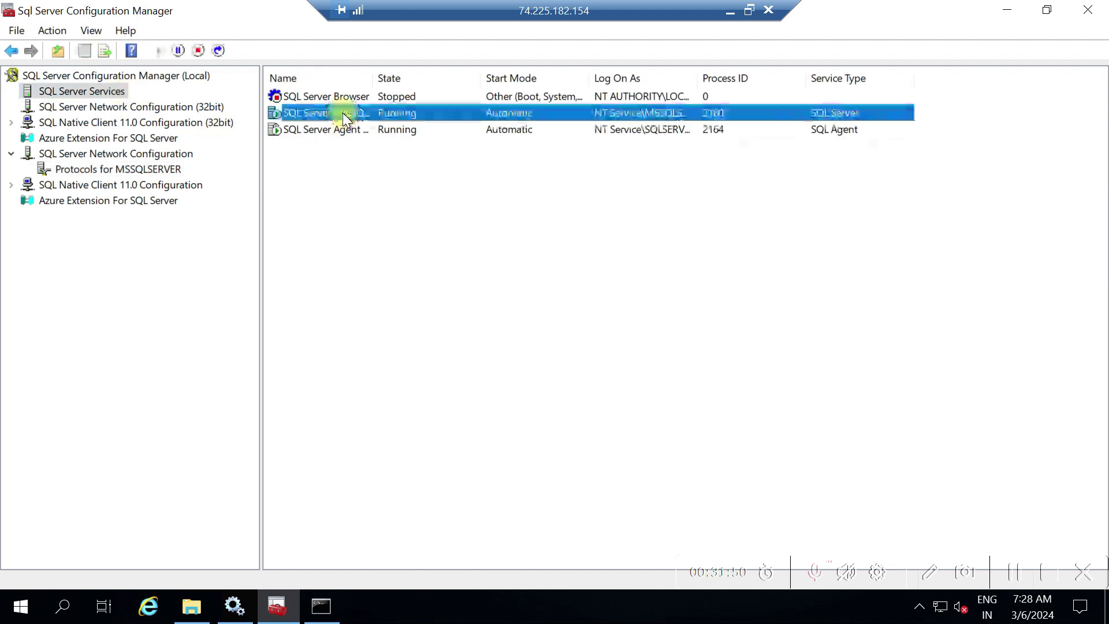
pyautogui.rightClick(343, 114)
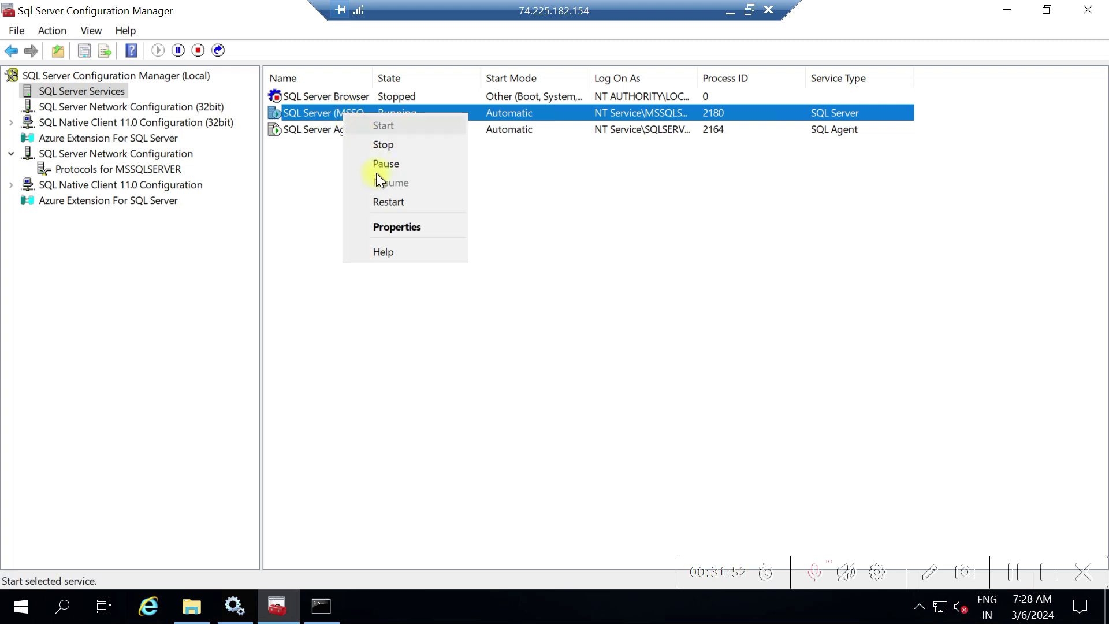
pyautogui.click(381, 202)
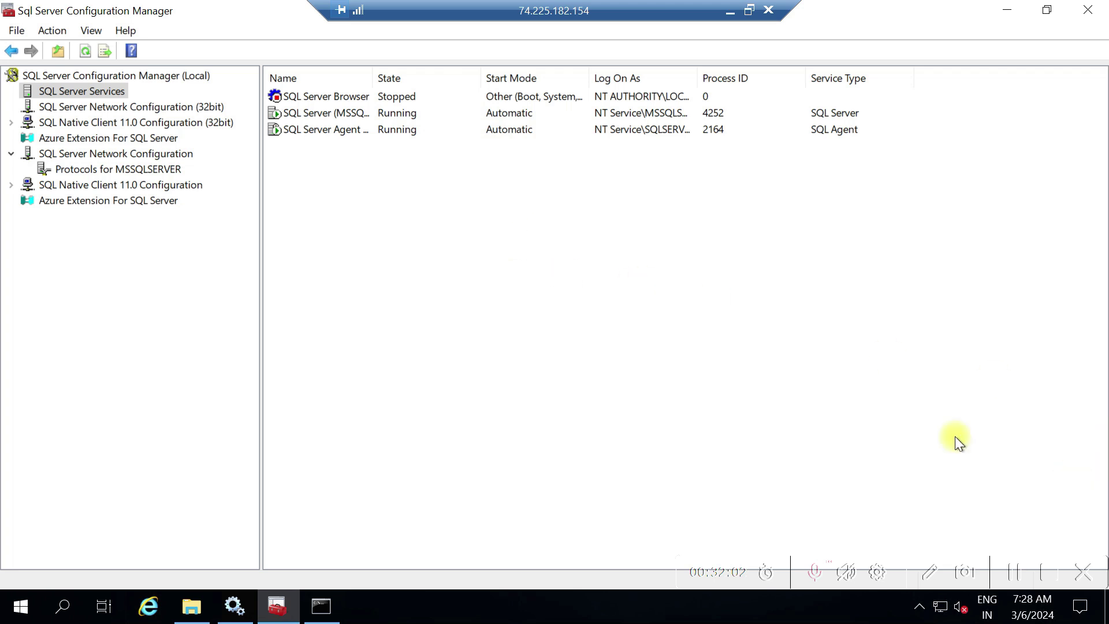
pyautogui.click(187, 611)
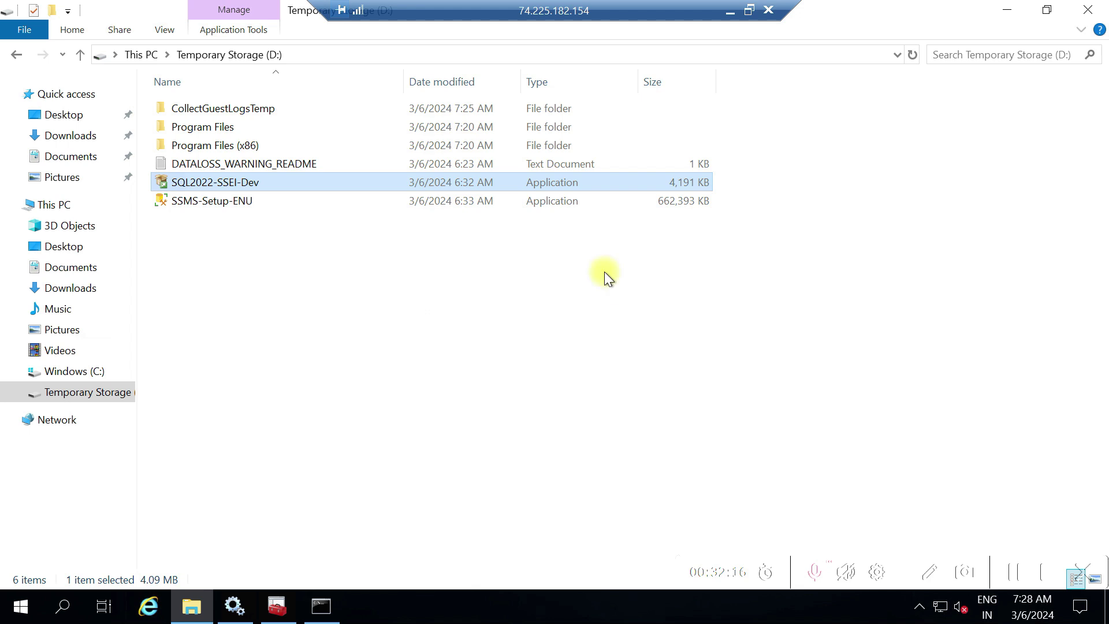
# Run SSMS-Setup-ENU, install Management Studio 19.3 to a D: drive location, and close the installer
pyautogui.click(215, 201)
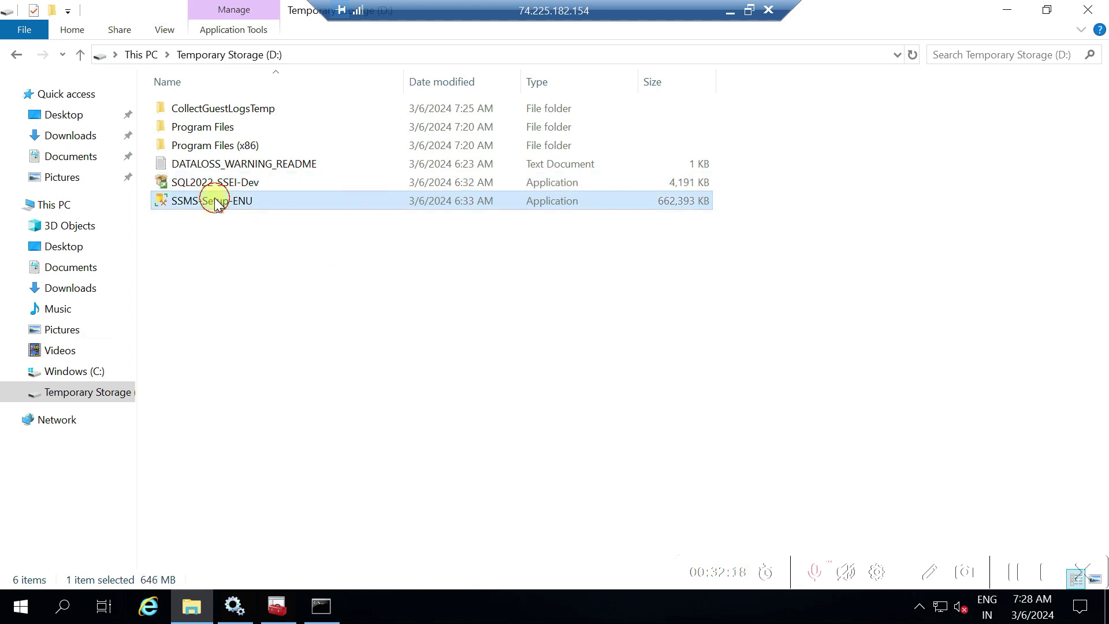
pyautogui.doubleClick(214, 199)
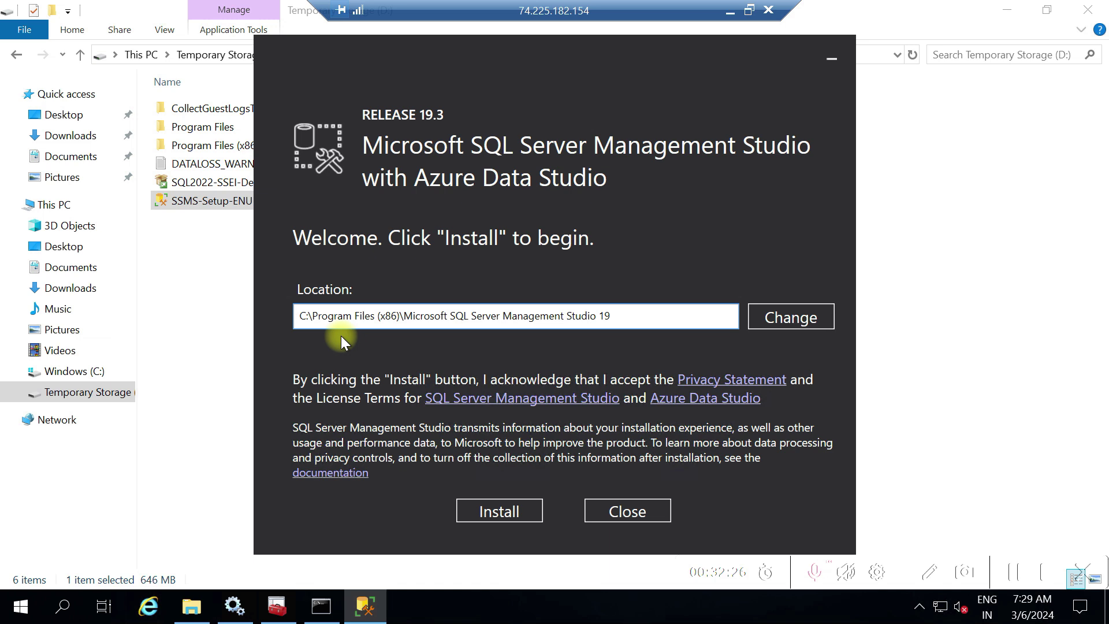
pyautogui.press('Delete')
pyautogui.write('D')
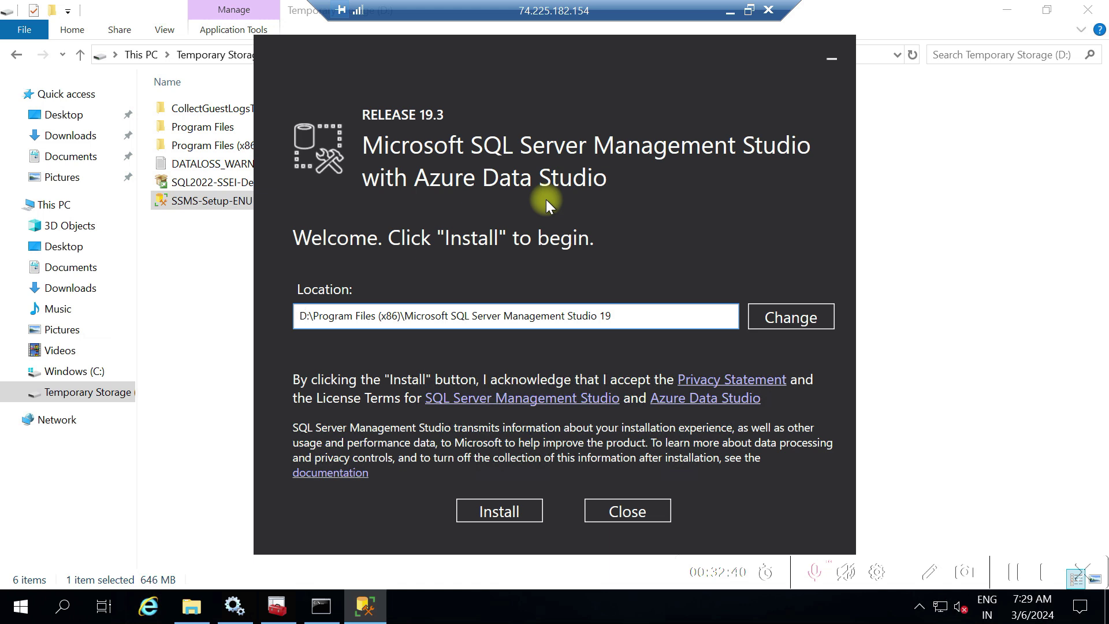
pyautogui.click(517, 516)
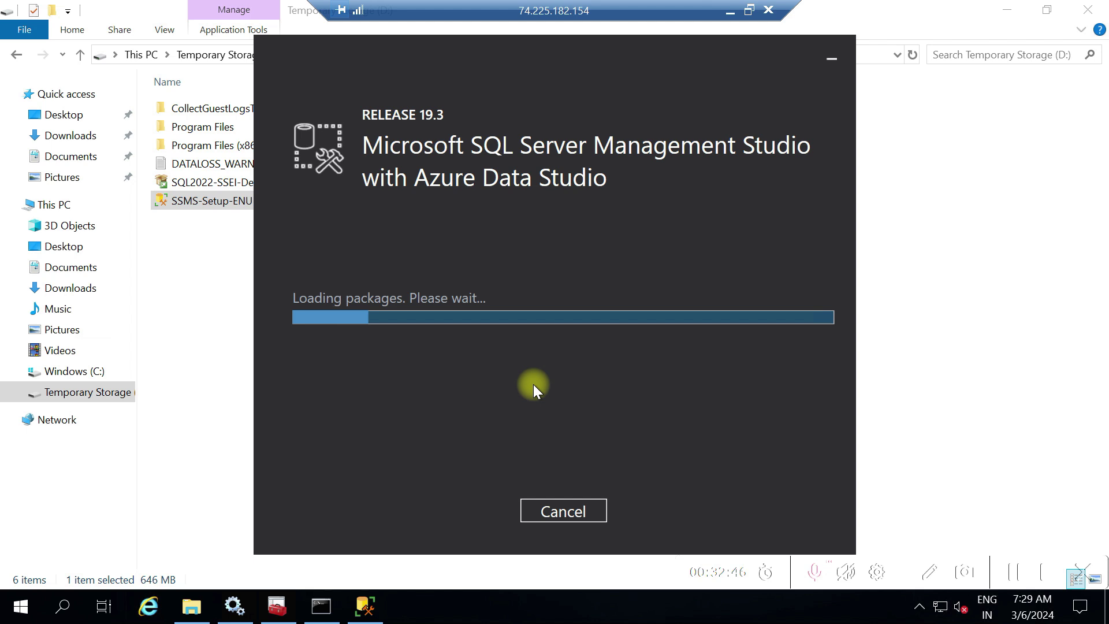
pyautogui.click(1018, 574)
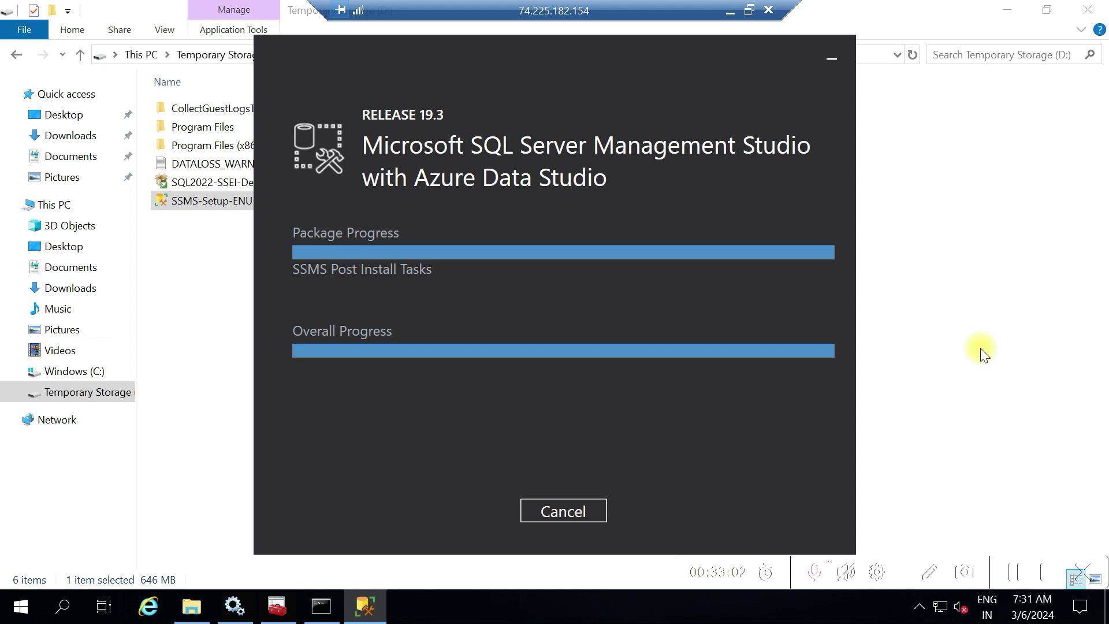
pyautogui.click(999, 571)
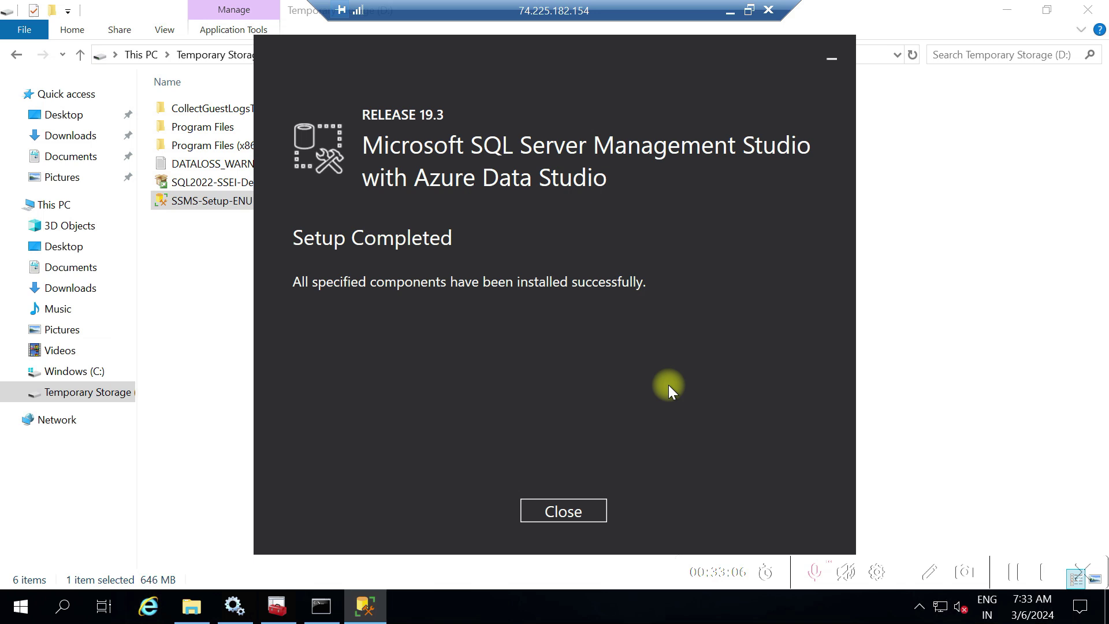
pyautogui.click(550, 511)
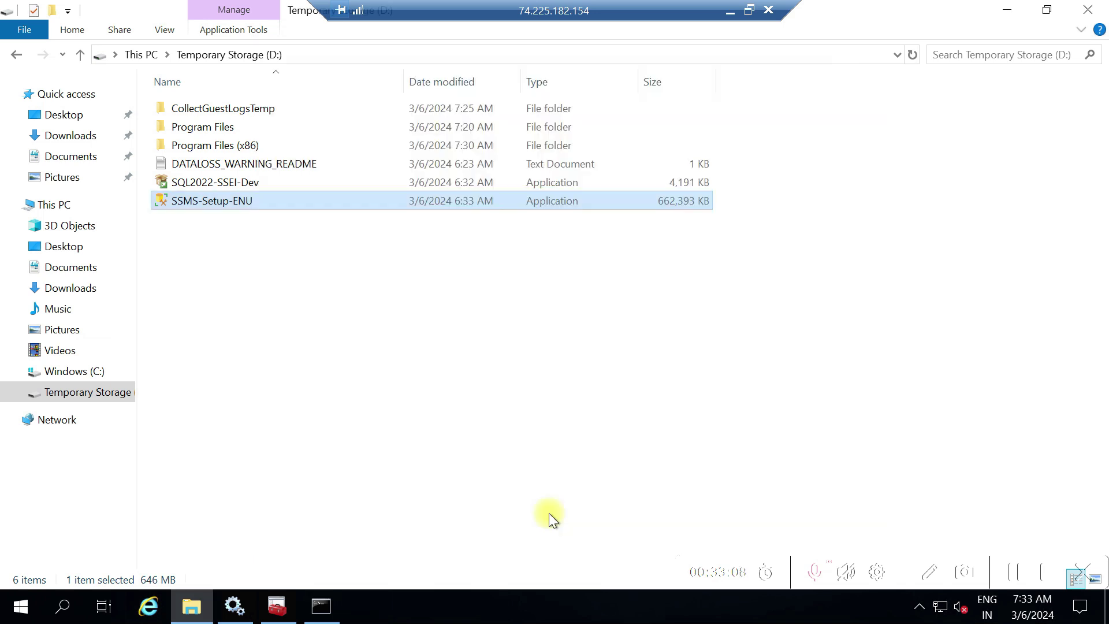
# Search Windows for 'ssms' and start SQL Server Management Studio 19 from the results
pyautogui.click(73, 604)
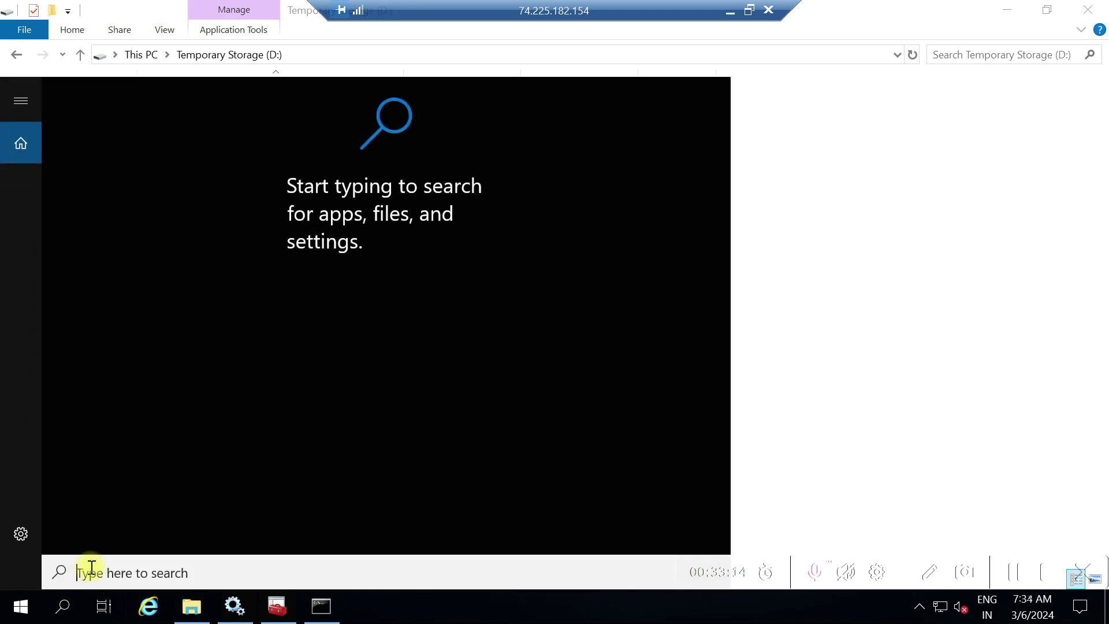
pyautogui.write('ss')
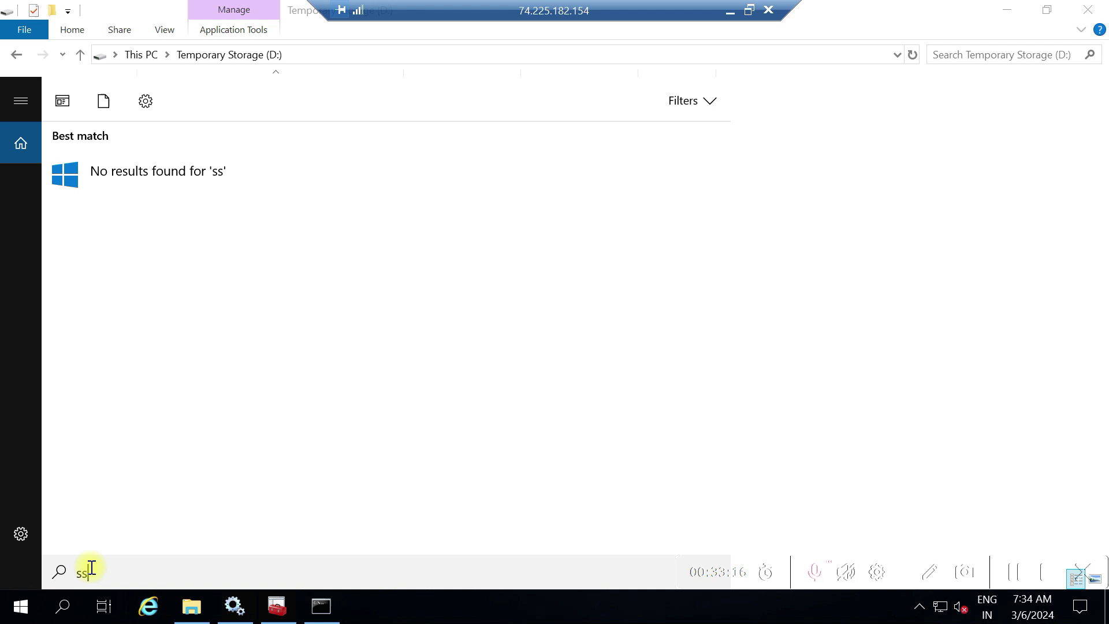
pyautogui.write('ms')
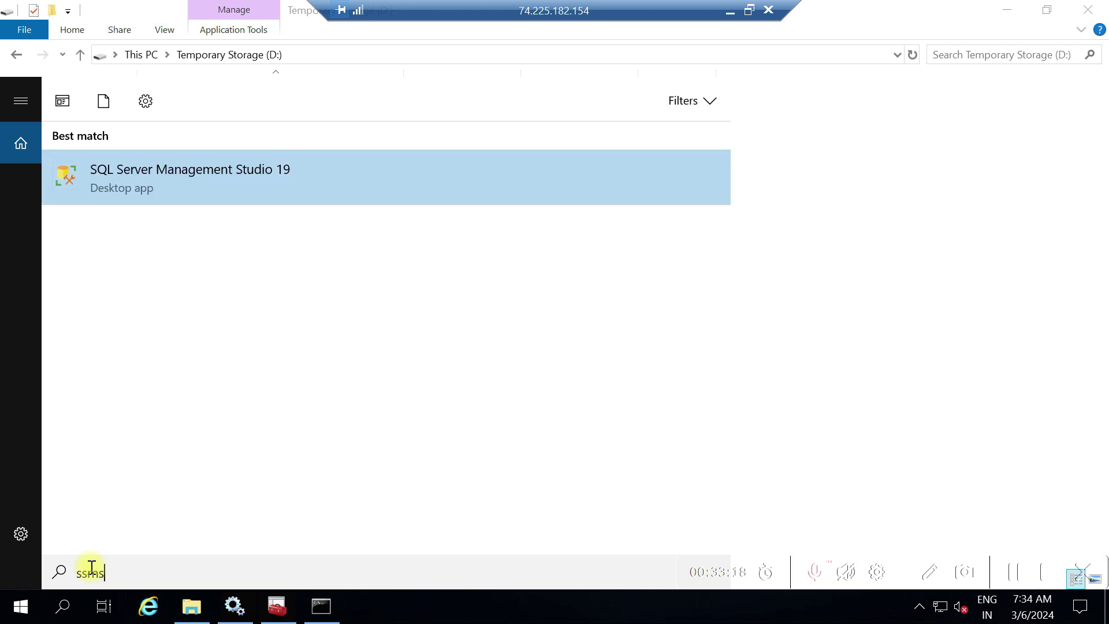
pyautogui.click(178, 182)
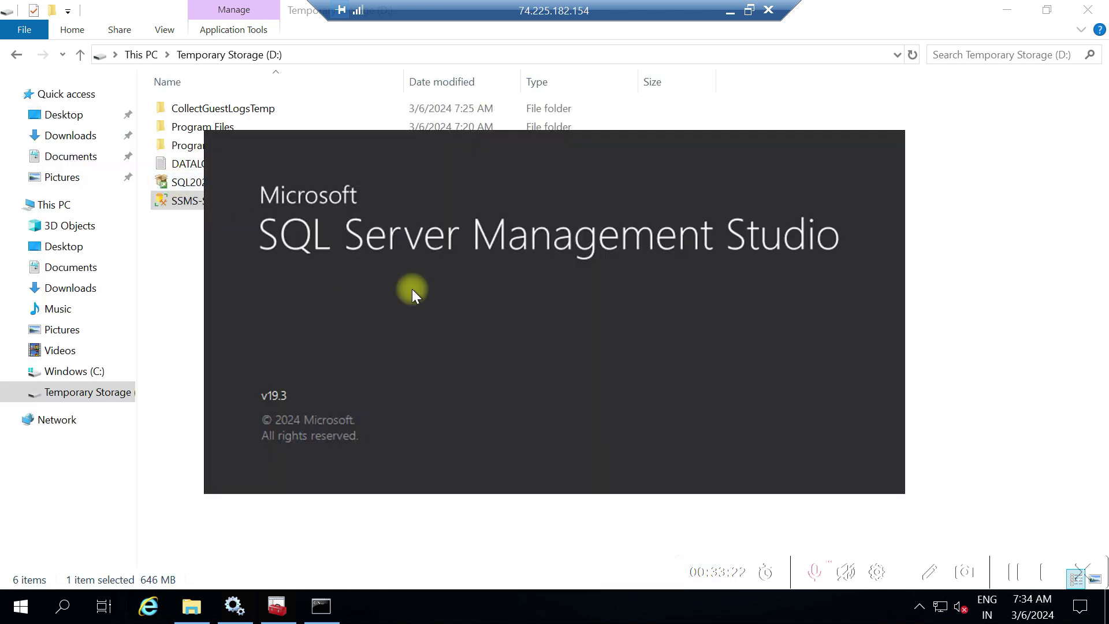
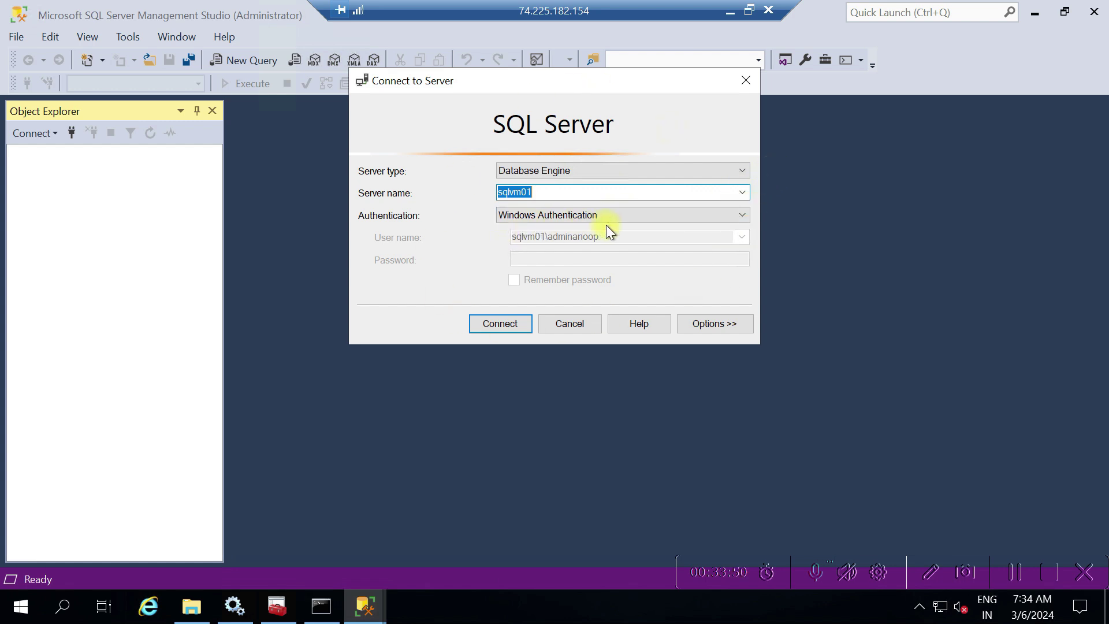
# Try SQL Server Authentication, then set Authentication back to Windows Authentication
pyautogui.click(656, 216)
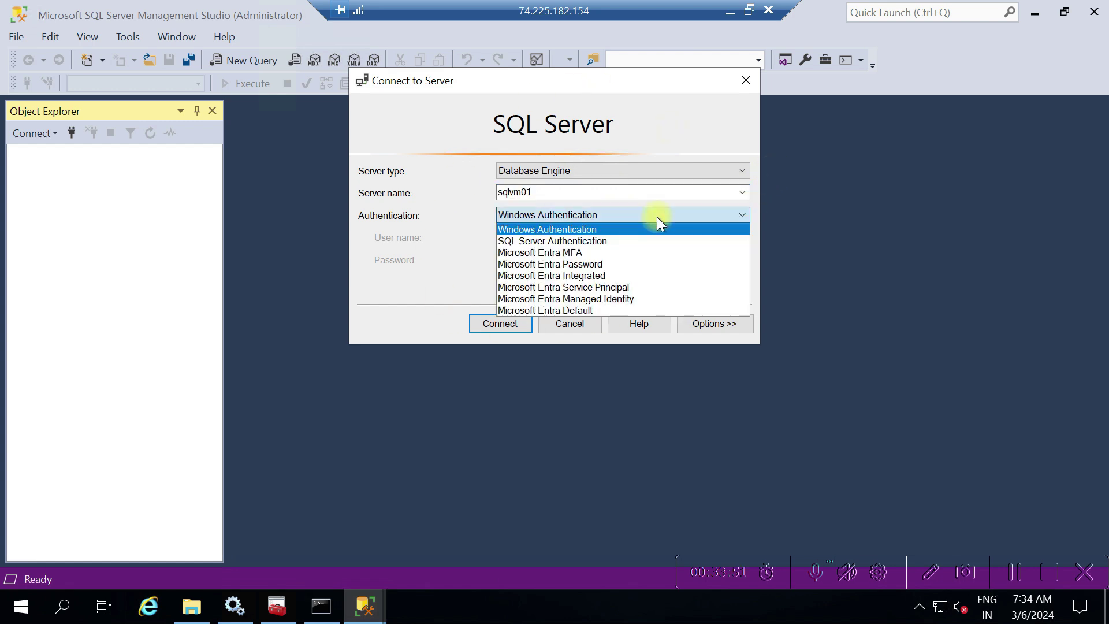
pyautogui.click(595, 243)
pyautogui.click(553, 241)
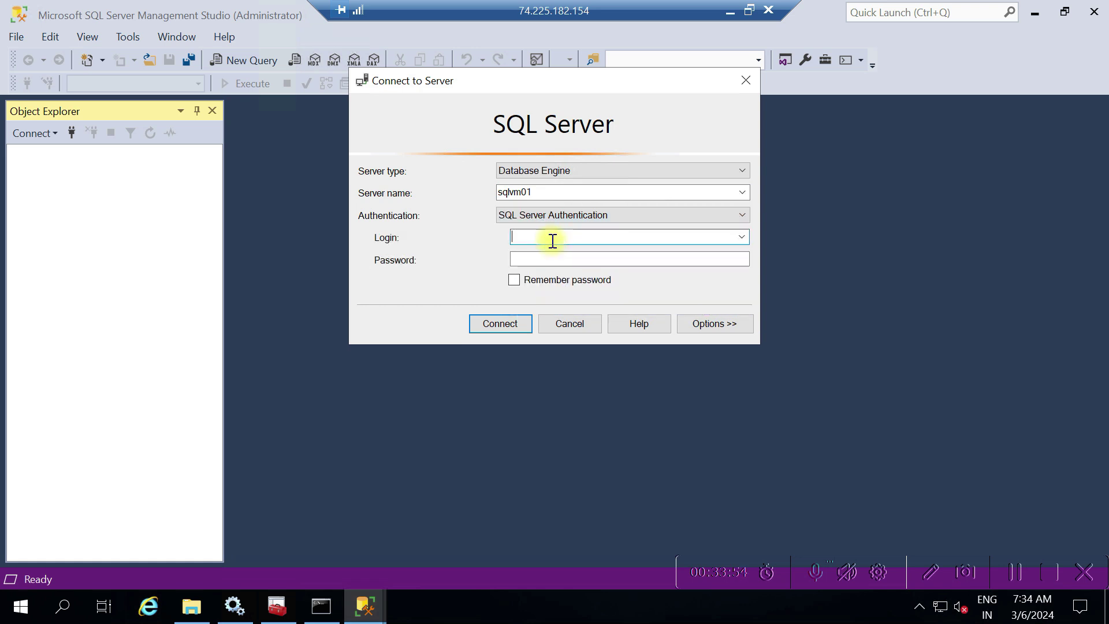
pyautogui.click(618, 217)
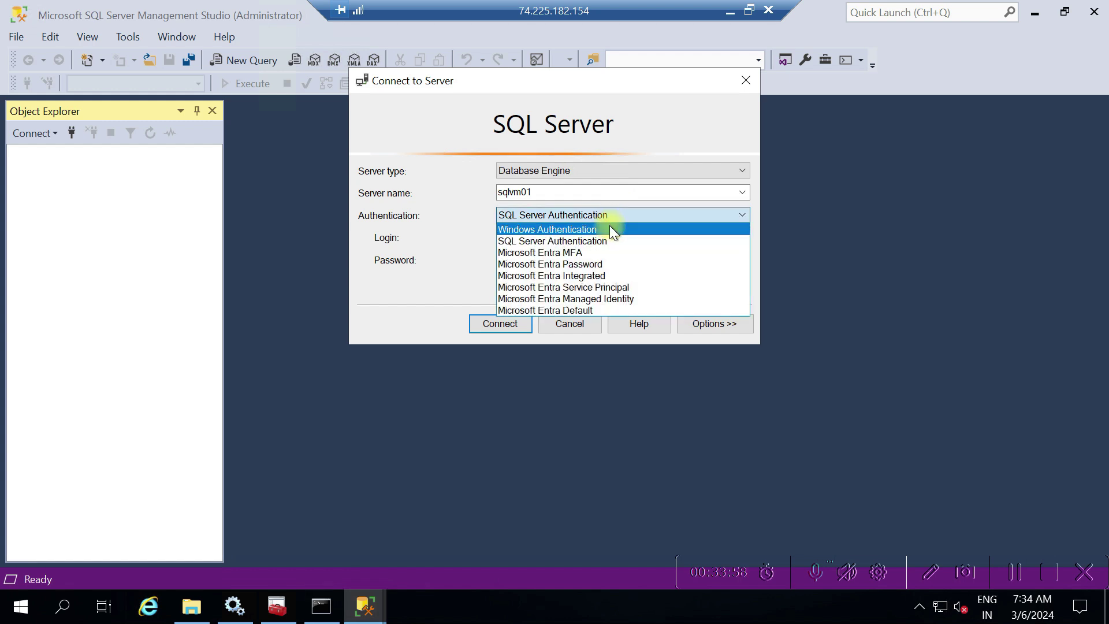
pyautogui.click(609, 227)
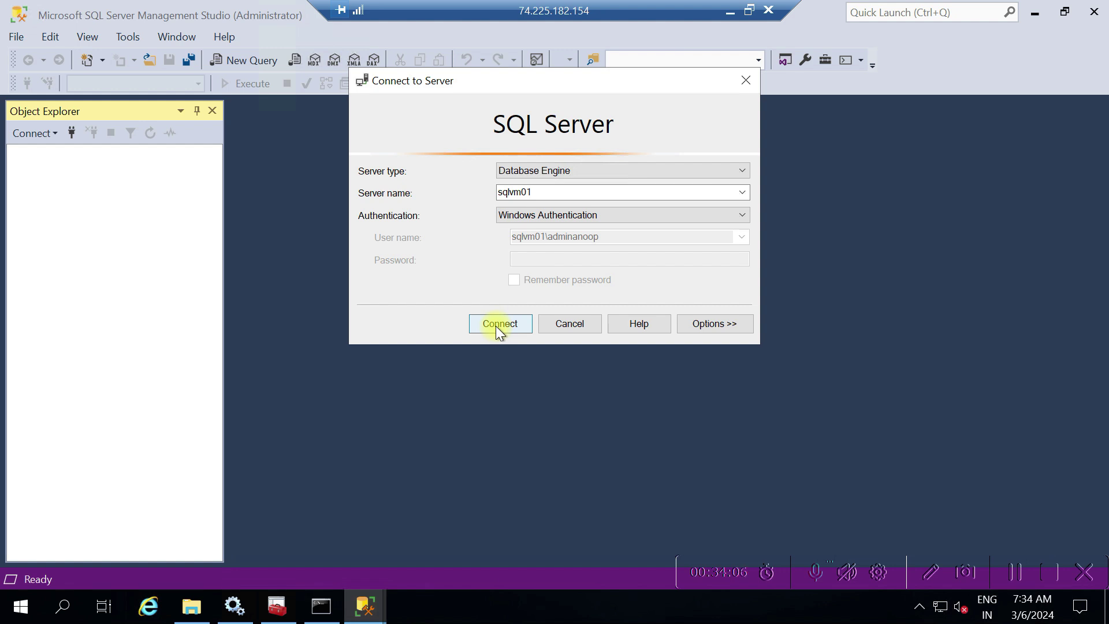
# Prefix the server name with 'tcp:' to make it tcp:sqlvm01 and connect
pyautogui.click(550, 192)
pyautogui.click(551, 192)
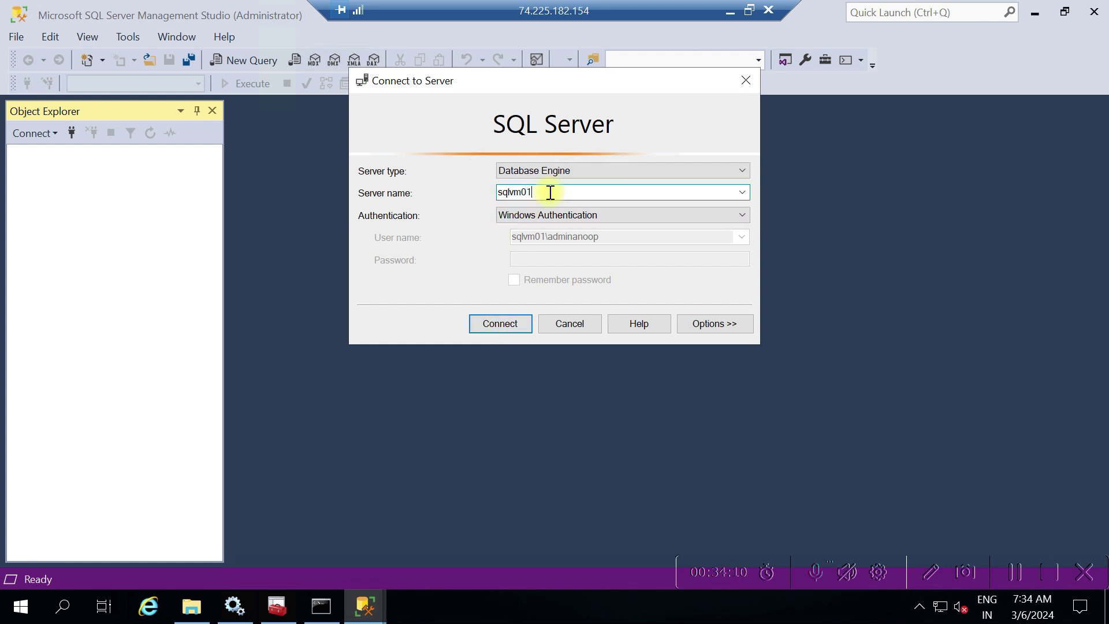
pyautogui.press('Left')
pyautogui.press('Left')
pyautogui.press('Left')
pyautogui.press('Left')
pyautogui.press('Left')
pyautogui.write('tcp:')
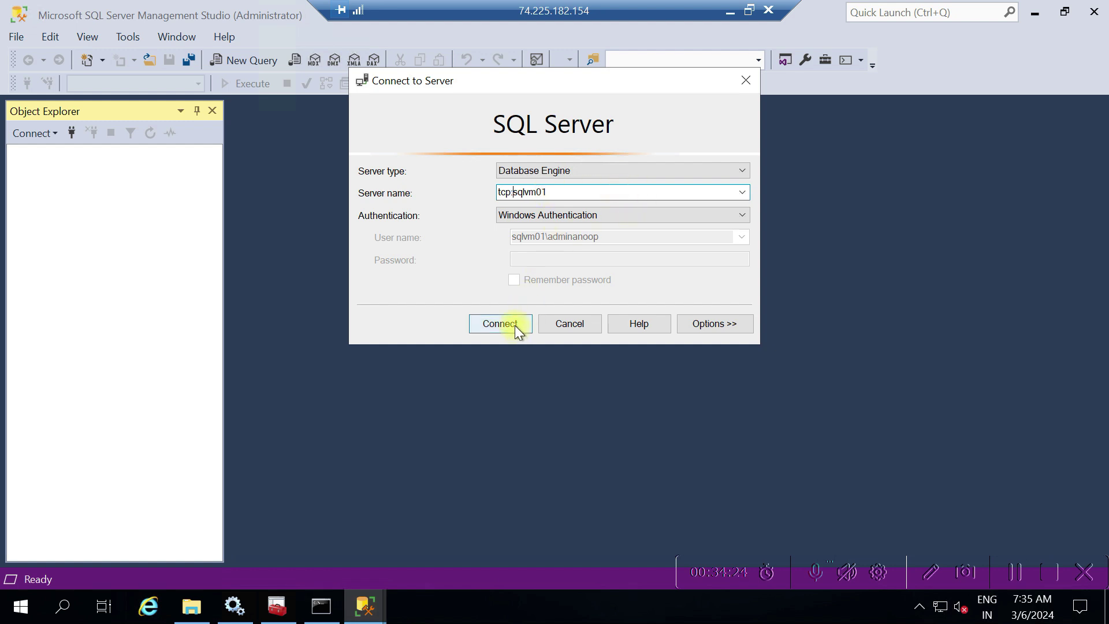
pyautogui.click(500, 323)
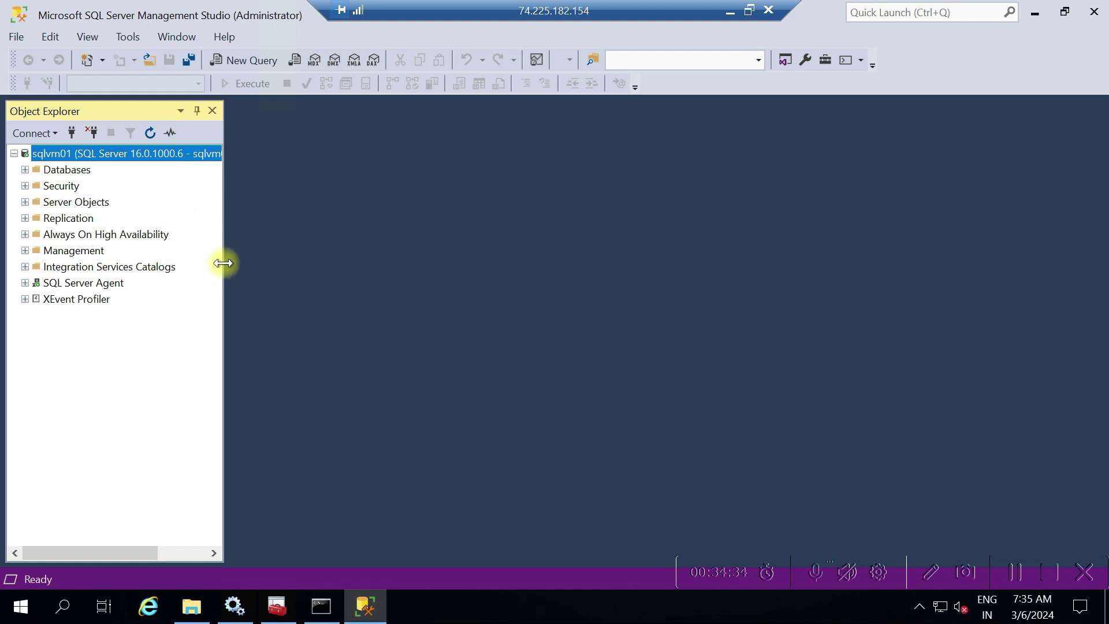
# Widen Object Explorer and browse Databases, Security, Replication, Server Objects and Always On High Availability
pyautogui.moveTo(224, 262); pyautogui.dragTo(370, 255)
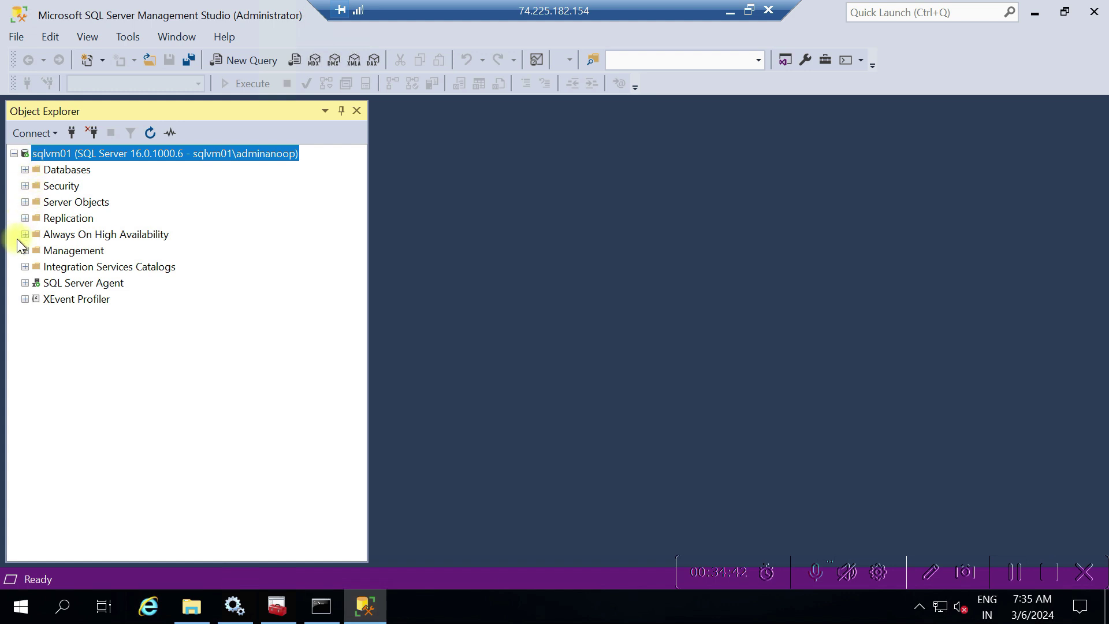
pyautogui.click(23, 169)
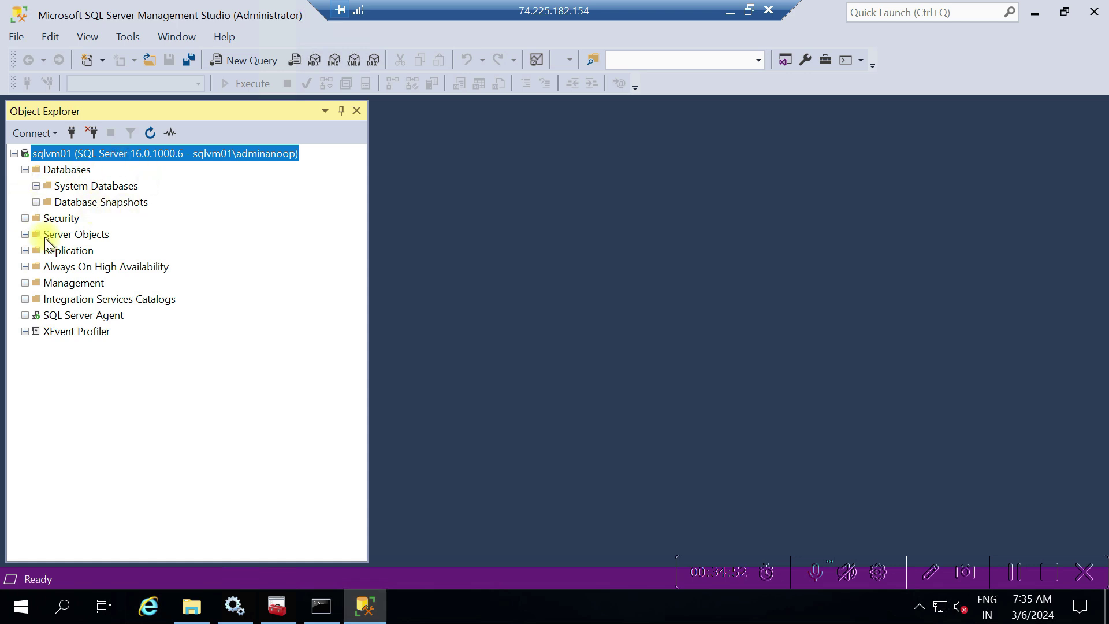
pyautogui.click(25, 218)
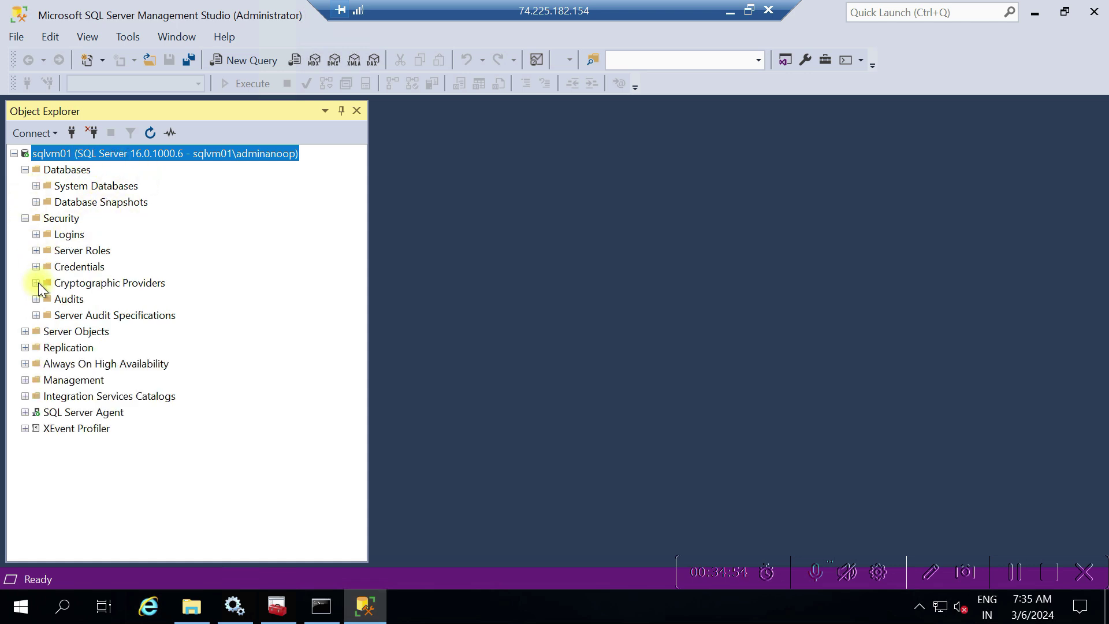
pyautogui.click(25, 331)
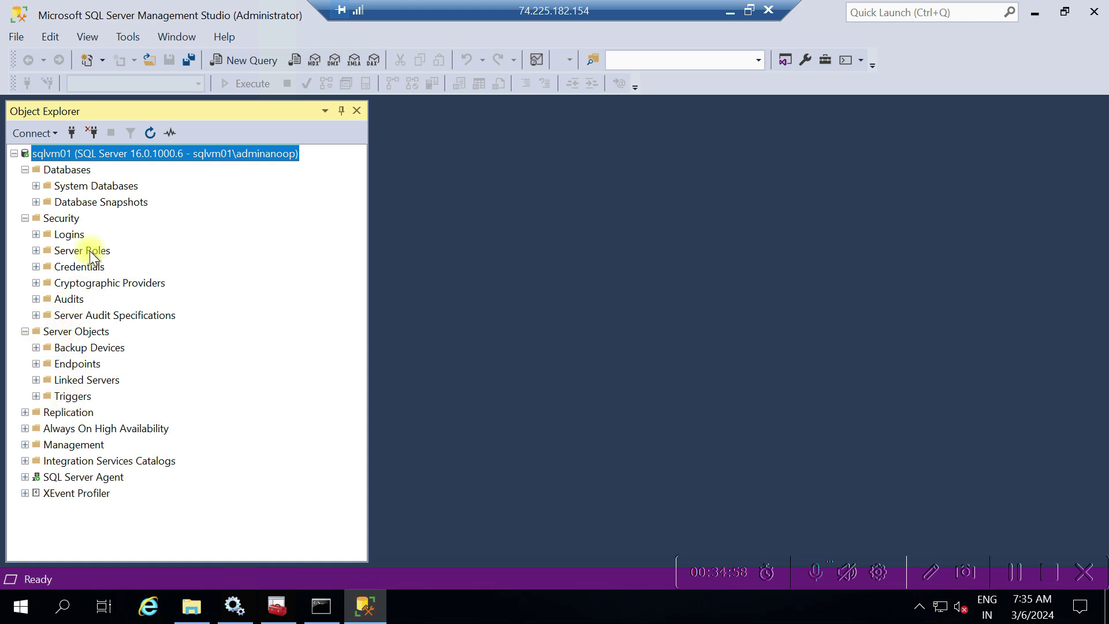
pyautogui.click(24, 170)
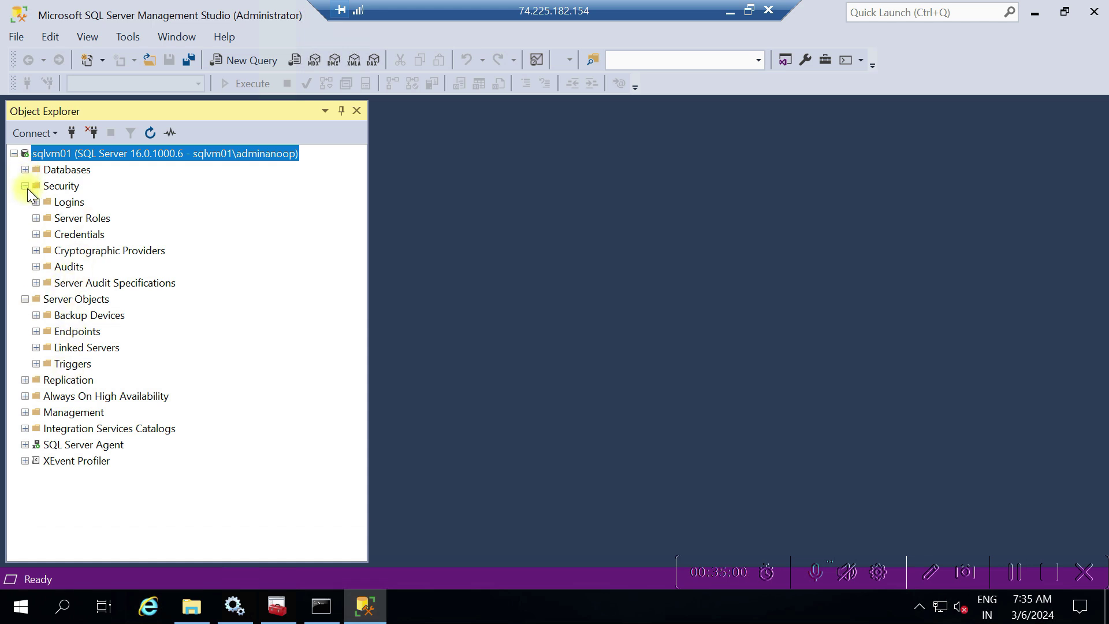
pyautogui.click(26, 187)
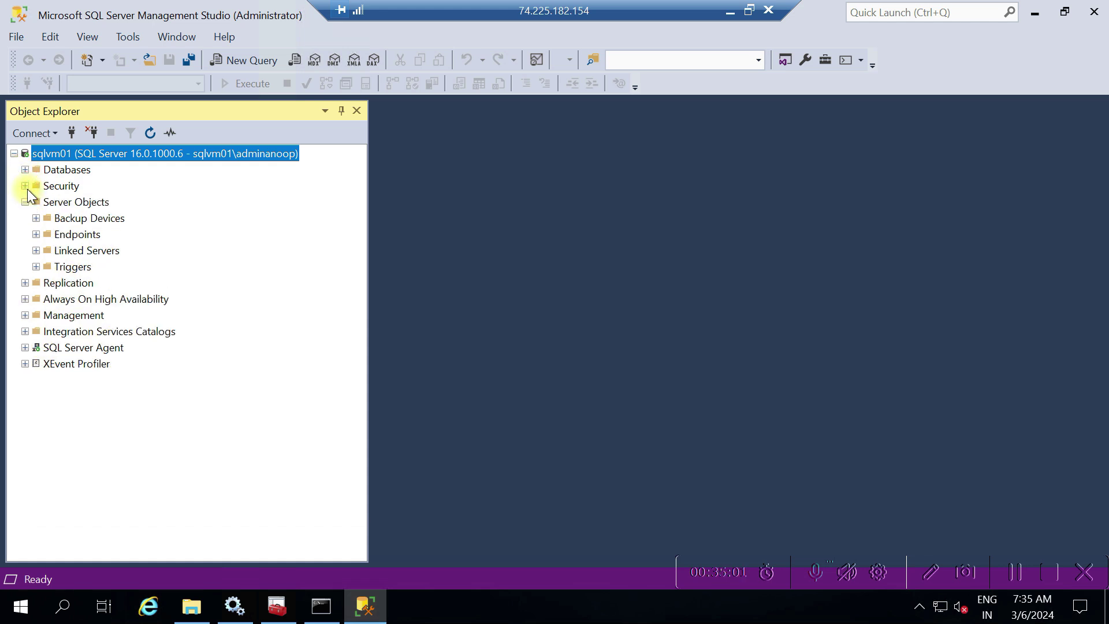
pyautogui.click(25, 283)
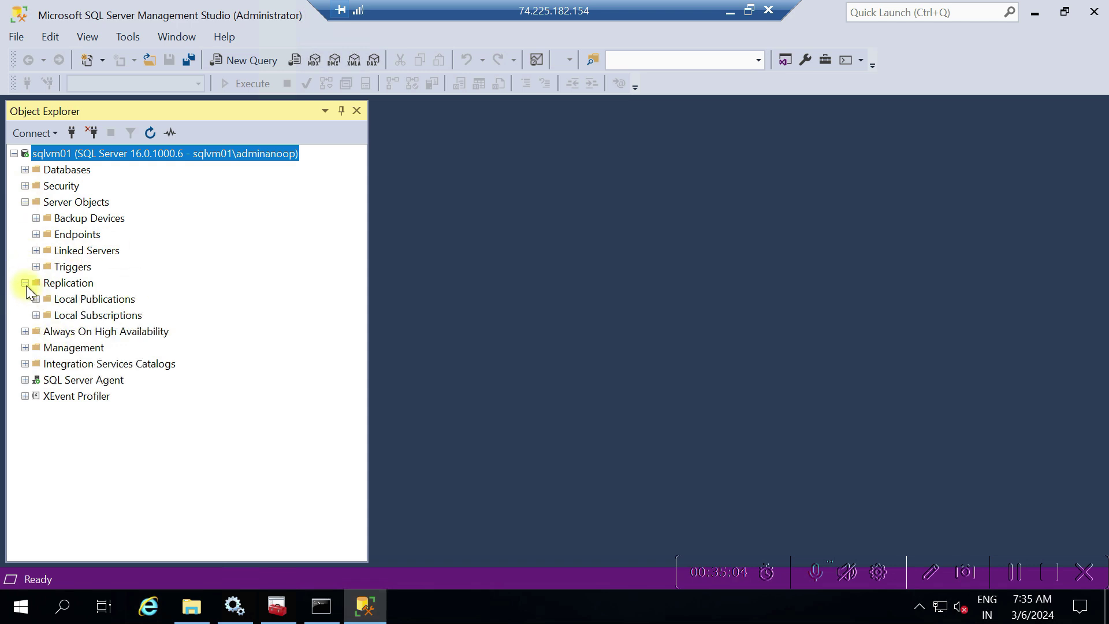
pyautogui.click(24, 283)
pyautogui.click(25, 299)
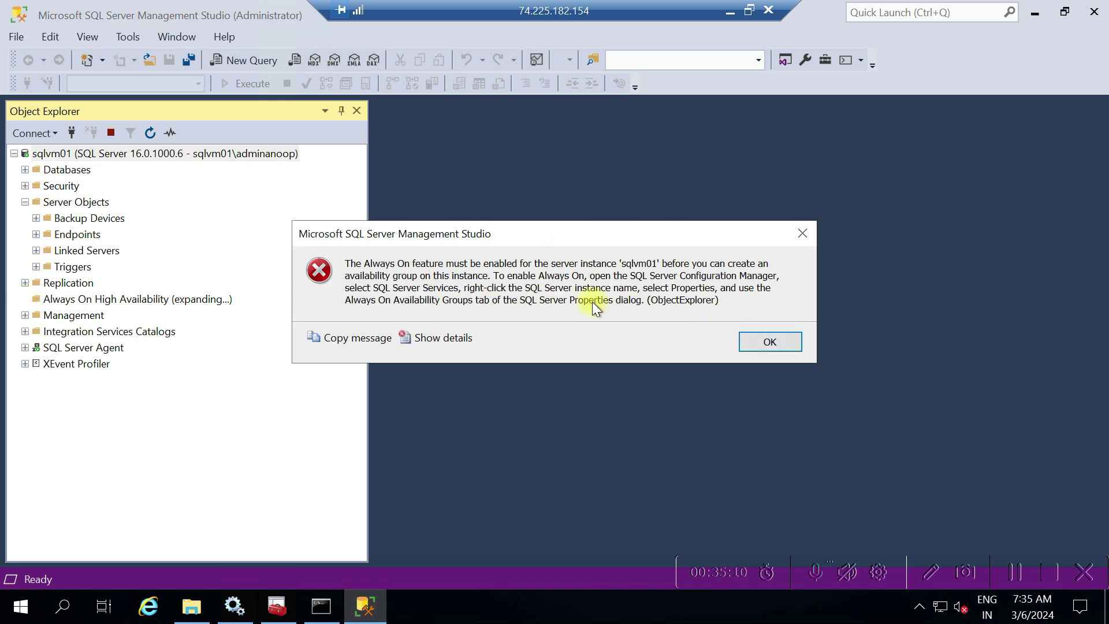
# Dismiss the Always On error and open the Current log under Management > SQL Server Logs
pyautogui.click(761, 341)
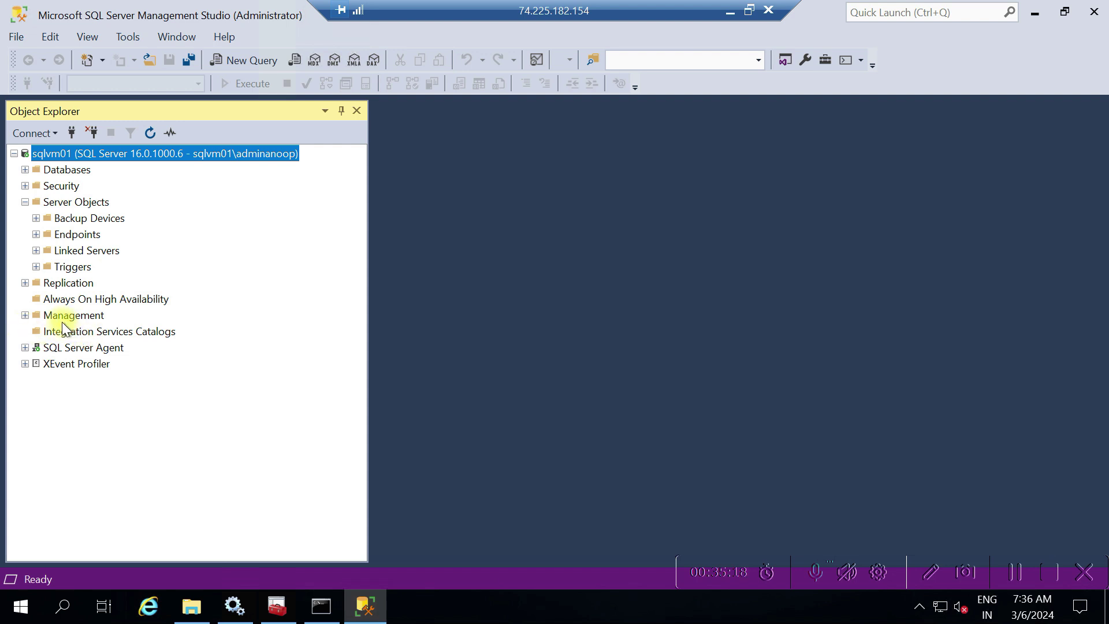
pyautogui.click(25, 316)
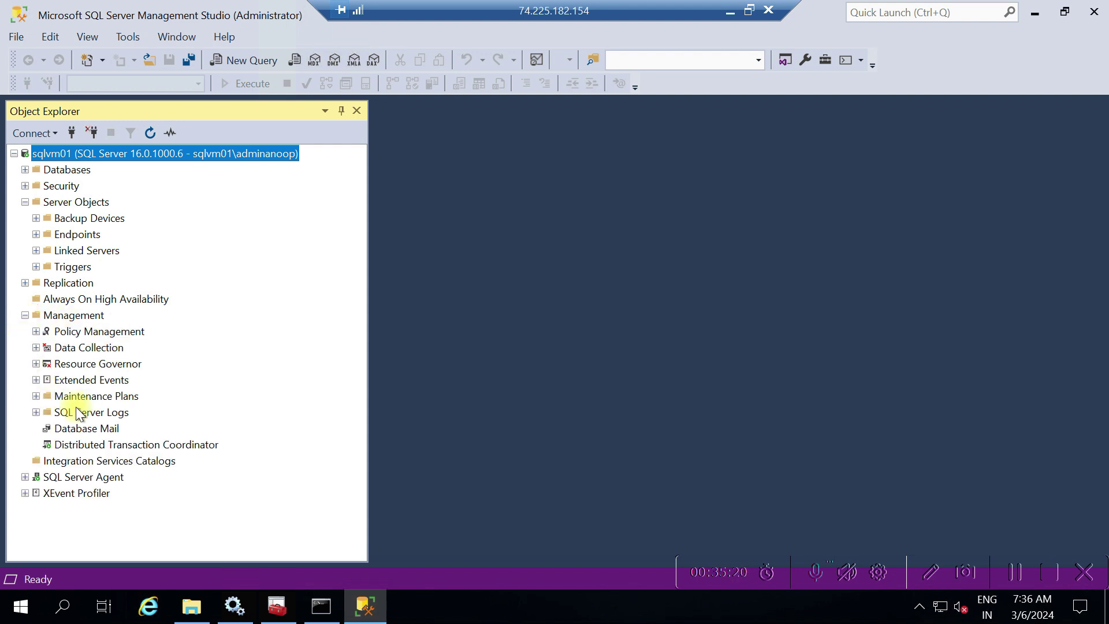
pyautogui.click(35, 413)
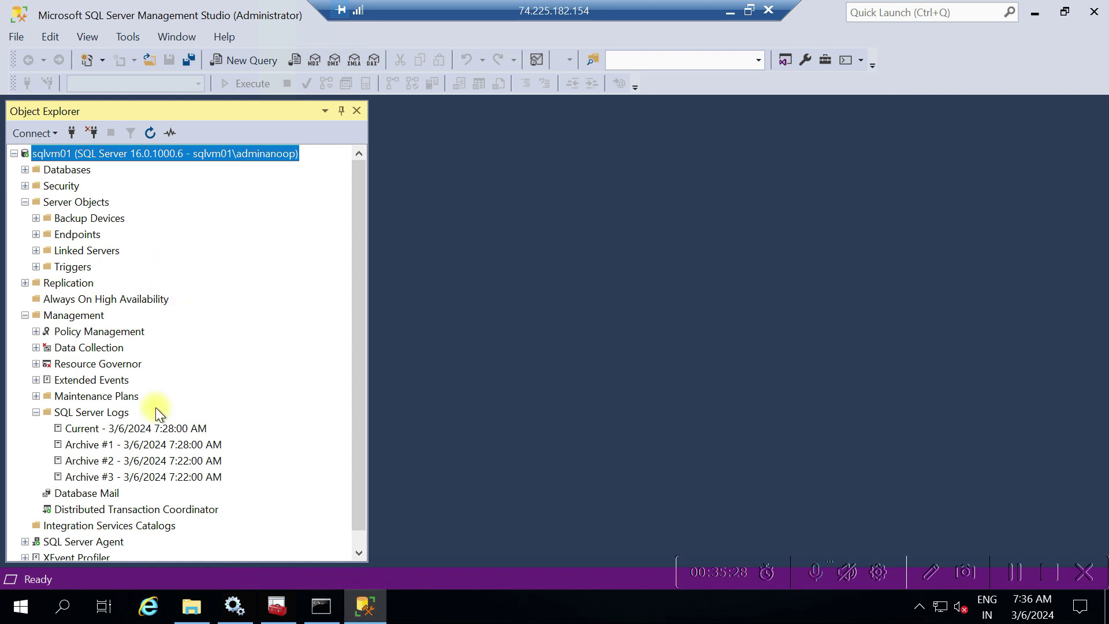
pyautogui.click(153, 428)
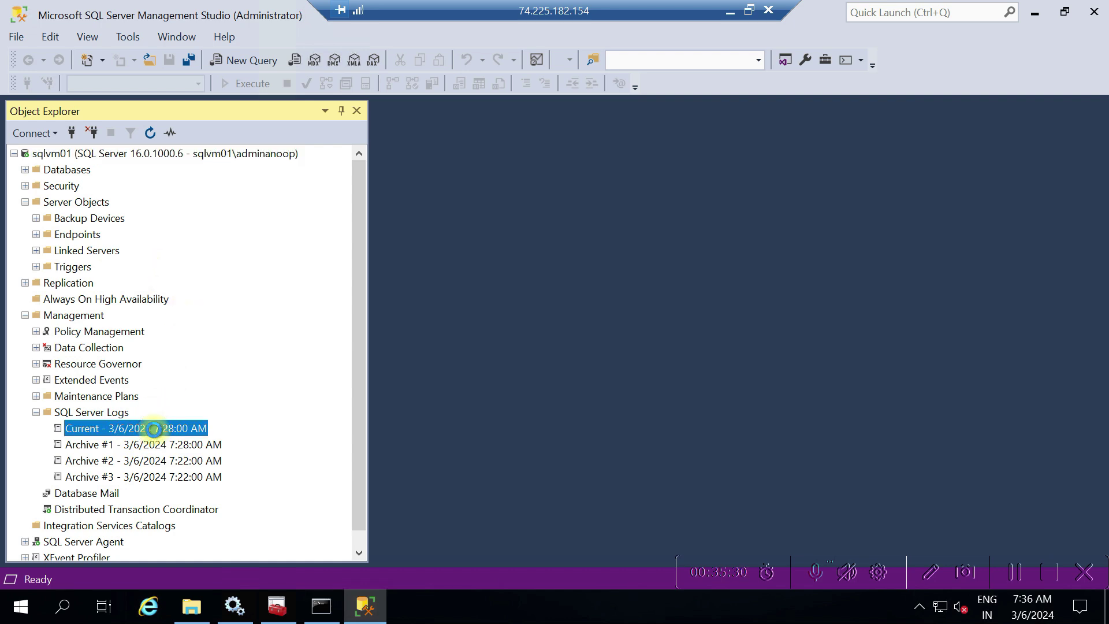
pyautogui.doubleClick(153, 428)
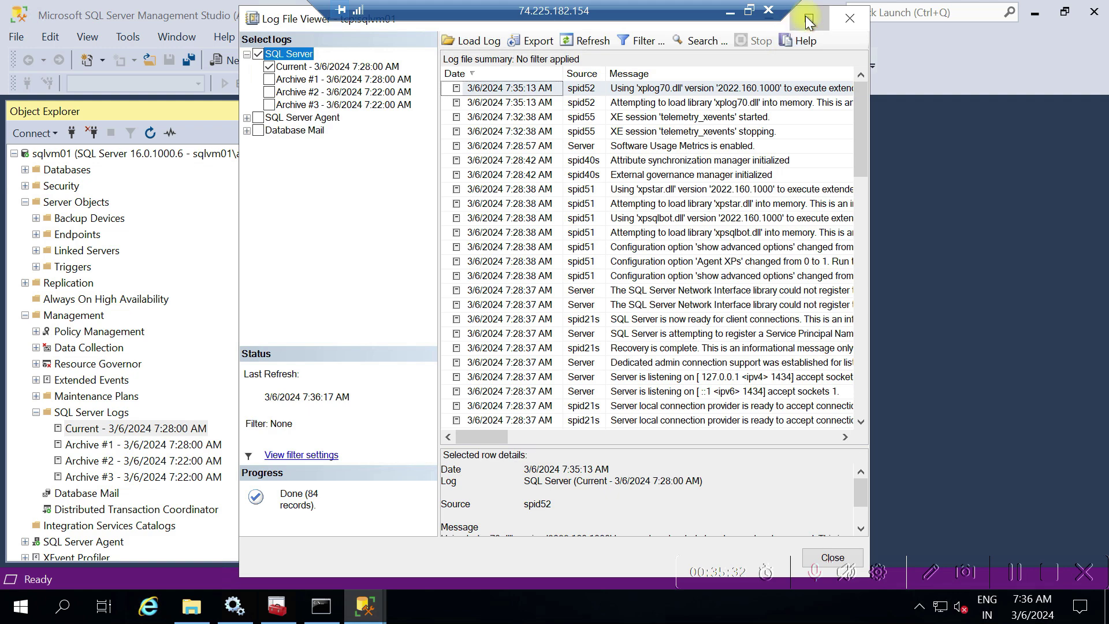
# Maximize Log File Viewer and step through the Current log's startup entries
pyautogui.click(809, 21)
pyautogui.click(538, 254)
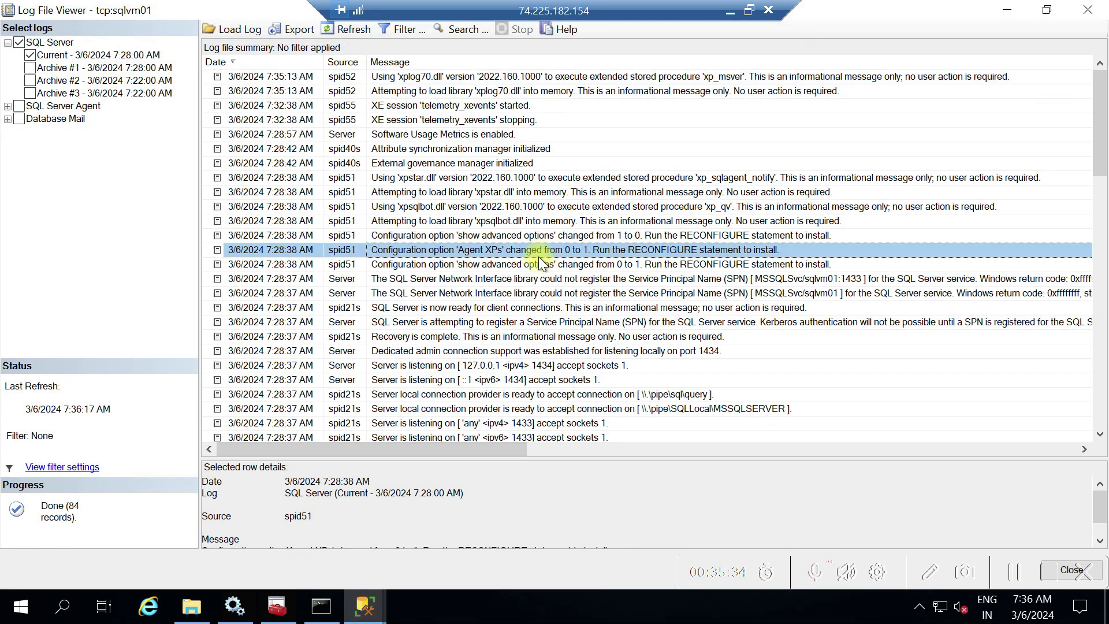
pyautogui.press('Down')
pyautogui.press('Down')
pyautogui.press('Down')
pyautogui.press('Down')
pyautogui.press('Down')
pyautogui.press('Down')
pyautogui.press('Down')
pyautogui.press('Down')
pyautogui.press('Down')
pyautogui.press('Down')
pyautogui.press('Down')
pyautogui.press('Down')
pyautogui.press('Down')
pyautogui.press('Down')
pyautogui.press('Down')
pyautogui.press('Down')
pyautogui.press('Down')
pyautogui.press('Down')
pyautogui.press('Down')
pyautogui.press('Down')
pyautogui.press('Down')
pyautogui.press('Down')
pyautogui.press('Down')
pyautogui.press('Down')
pyautogui.press('Down')
pyautogui.press('Down')
pyautogui.press('Down')
pyautogui.press('Down')
pyautogui.press('Down')
pyautogui.press('Down')
pyautogui.press('Down')
pyautogui.press('Down')
pyautogui.press('Down')
pyautogui.press('Down')
pyautogui.press('Up')
pyautogui.press('Up')
pyautogui.press('Up')
pyautogui.press('Up')
pyautogui.press('Up')
pyautogui.press('Up')
pyautogui.press('Up')
pyautogui.press('Up')
pyautogui.press('Up')
pyautogui.press('Up')
pyautogui.press('Up')
pyautogui.press('Up')
pyautogui.press('Down')
pyautogui.press('Down')
pyautogui.press('Up')
pyautogui.press('Up')
pyautogui.press('Up')
pyautogui.press('Up')
pyautogui.press('Up')
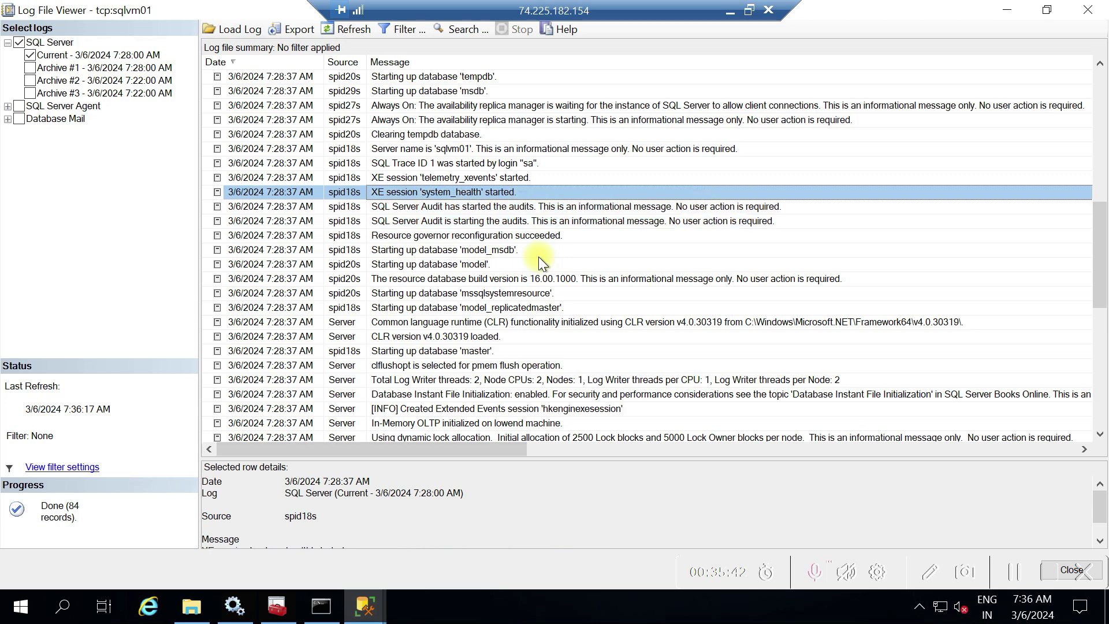
pyautogui.press('Up')
pyautogui.press('Up')
pyautogui.press('Up')
pyautogui.press('Up')
pyautogui.press('Up')
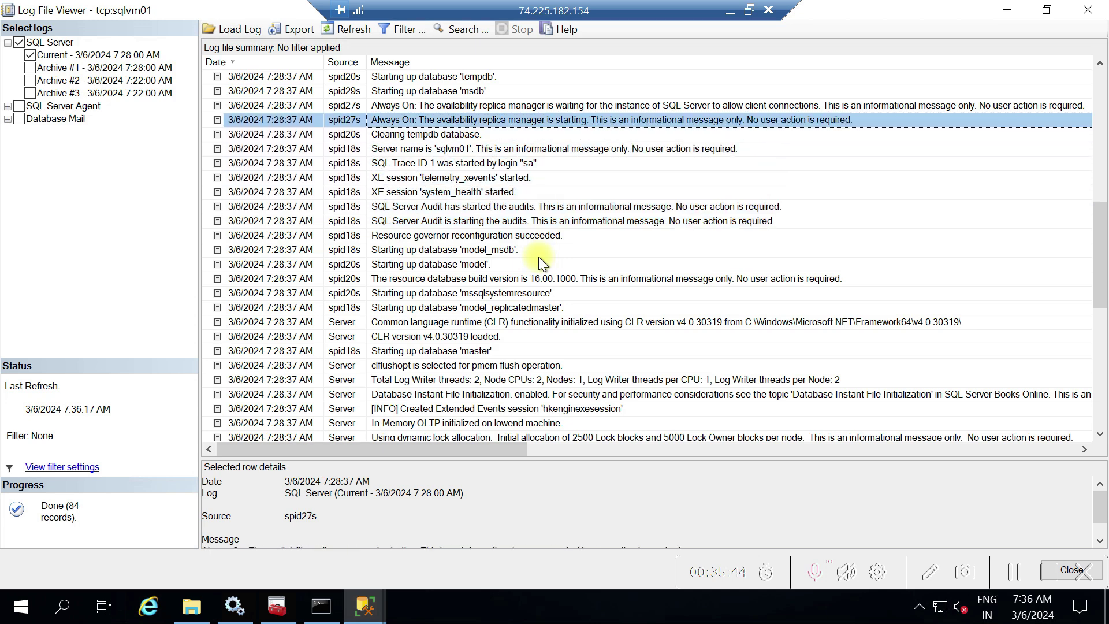
pyautogui.press('Down')
pyautogui.press('Down')
pyautogui.press('Down')
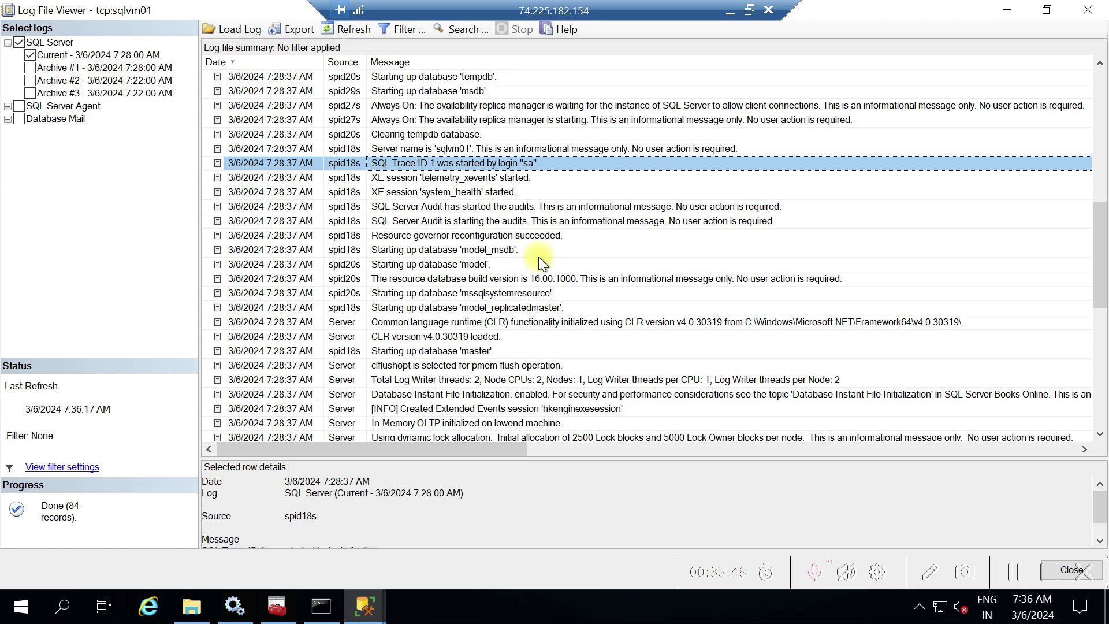
pyautogui.press('Up')
pyautogui.press('Up')
pyautogui.press('Down')
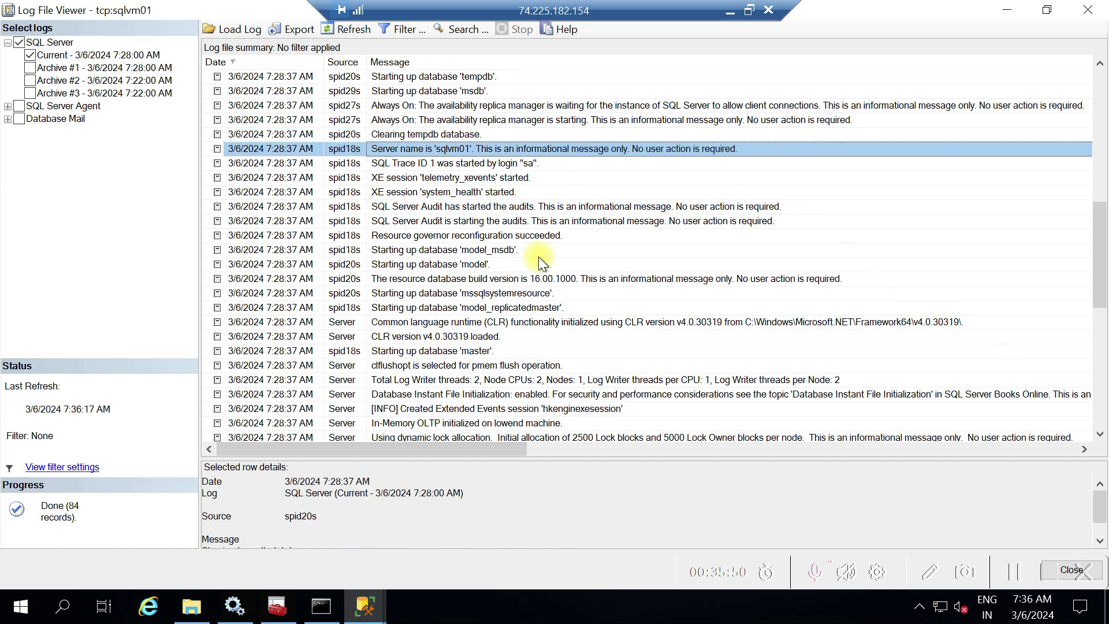
pyautogui.press('Up')
pyautogui.press('Up')
pyautogui.press('Up')
pyautogui.press('Up')
pyautogui.press('Up')
pyautogui.press('Up')
pyautogui.press('Up')
pyautogui.press('Up')
pyautogui.press('Up')
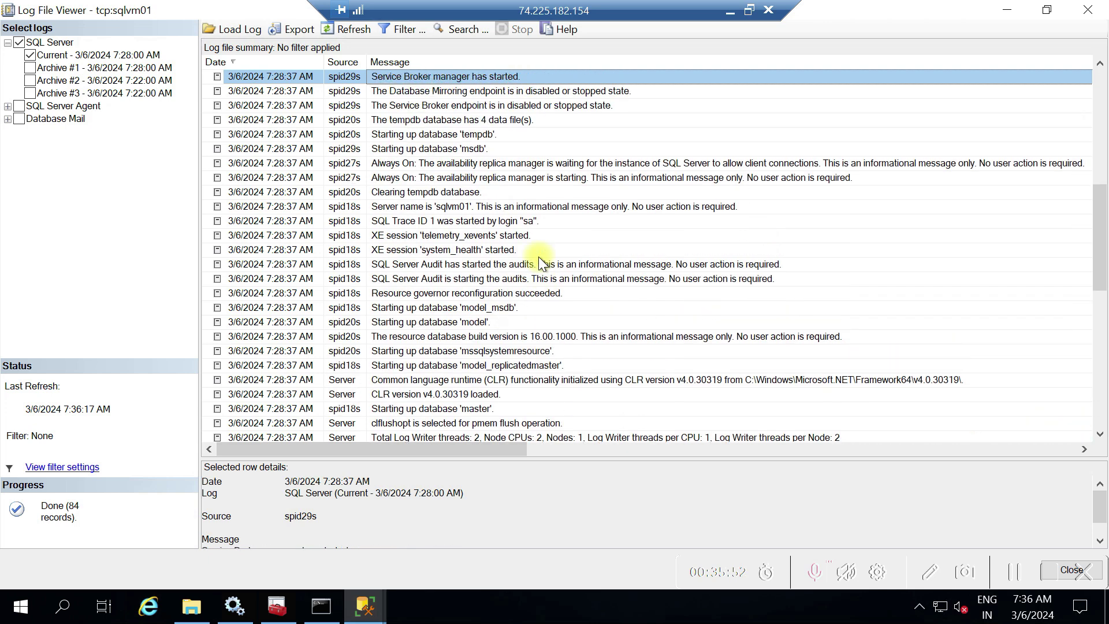
pyautogui.press('Down')
pyautogui.press('Down')
pyautogui.press('Down')
pyautogui.press('Down')
pyautogui.press('Down')
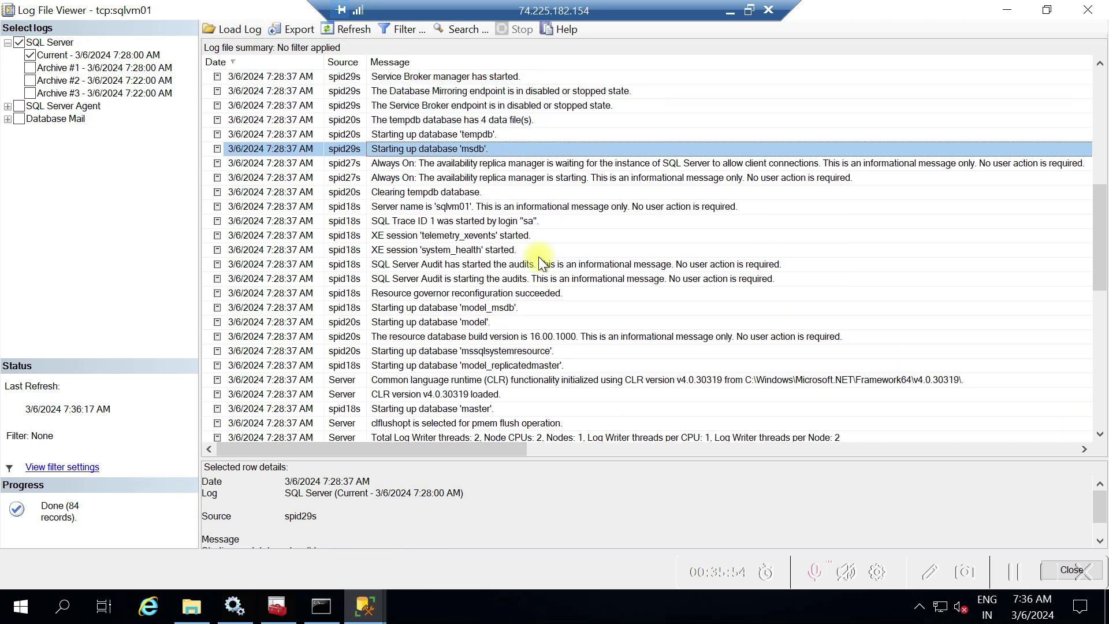
pyautogui.press('Up')
pyautogui.press('Up')
pyautogui.press('Up')
pyautogui.press('Up')
pyautogui.press('Up')
pyautogui.press('Up')
pyautogui.press('Up')
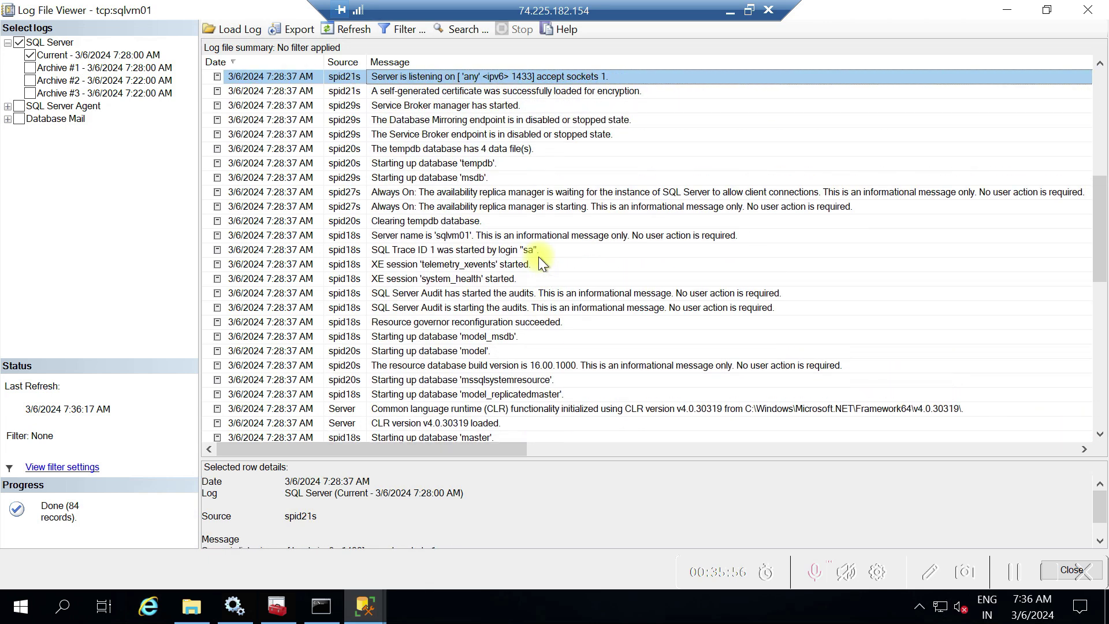
pyautogui.press('Down')
pyautogui.press('Down')
pyautogui.press('Down')
pyautogui.press('Down')
pyautogui.press('Down')
pyautogui.press('Up')
pyautogui.press('Up')
pyautogui.press('Up')
pyautogui.press('Up')
pyautogui.press('Up')
pyautogui.press('Up')
pyautogui.press('Up')
pyautogui.press('Up')
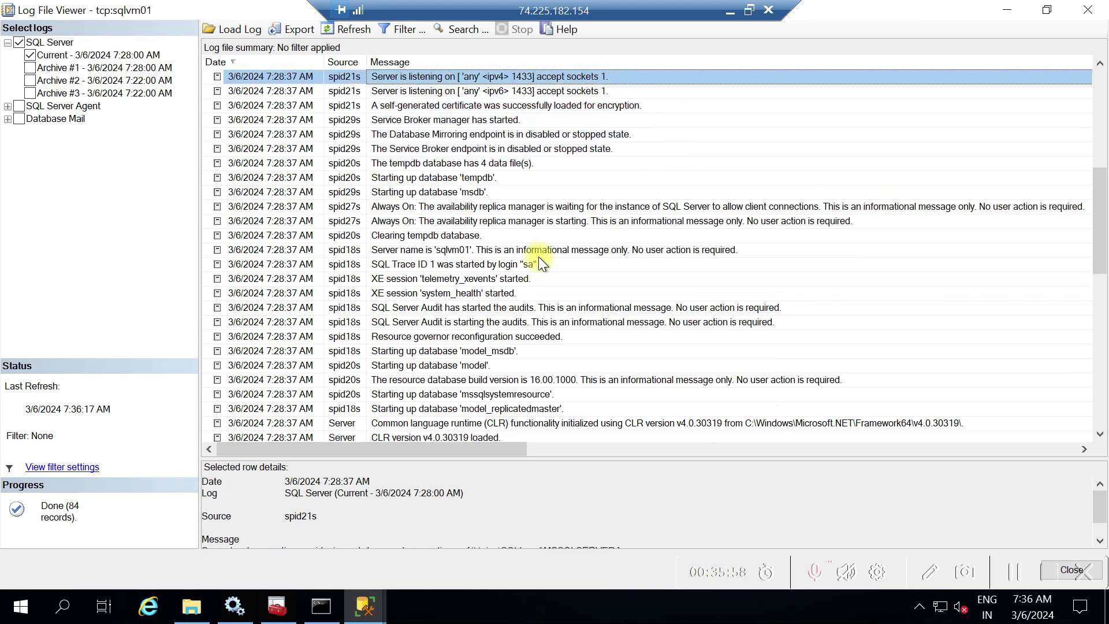
pyautogui.press('Down')
pyautogui.press('Down')
pyautogui.press('Down')
pyautogui.press('Down')
pyautogui.press('Up')
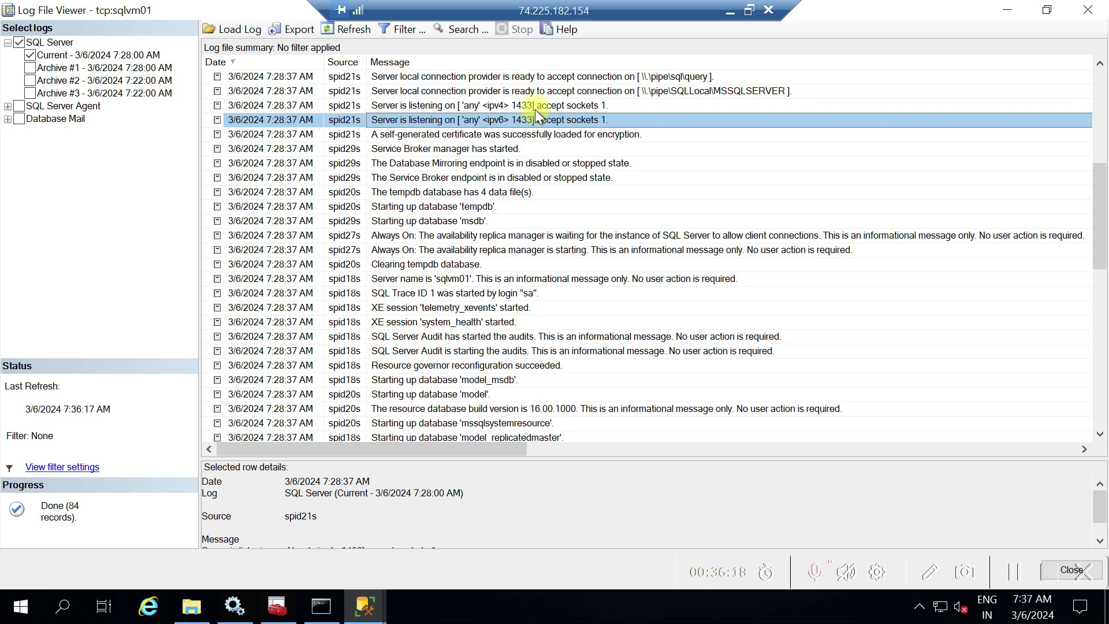
# Move up to the newest log entry, scroll its details, and close the viewer
pyautogui.press('Up')
pyautogui.press('Up')
pyautogui.press('Up')
pyautogui.press('Up')
pyautogui.press('Up')
pyautogui.press('Up')
pyautogui.press('Up')
pyautogui.press('Up')
pyautogui.press('Up')
pyautogui.press('Up')
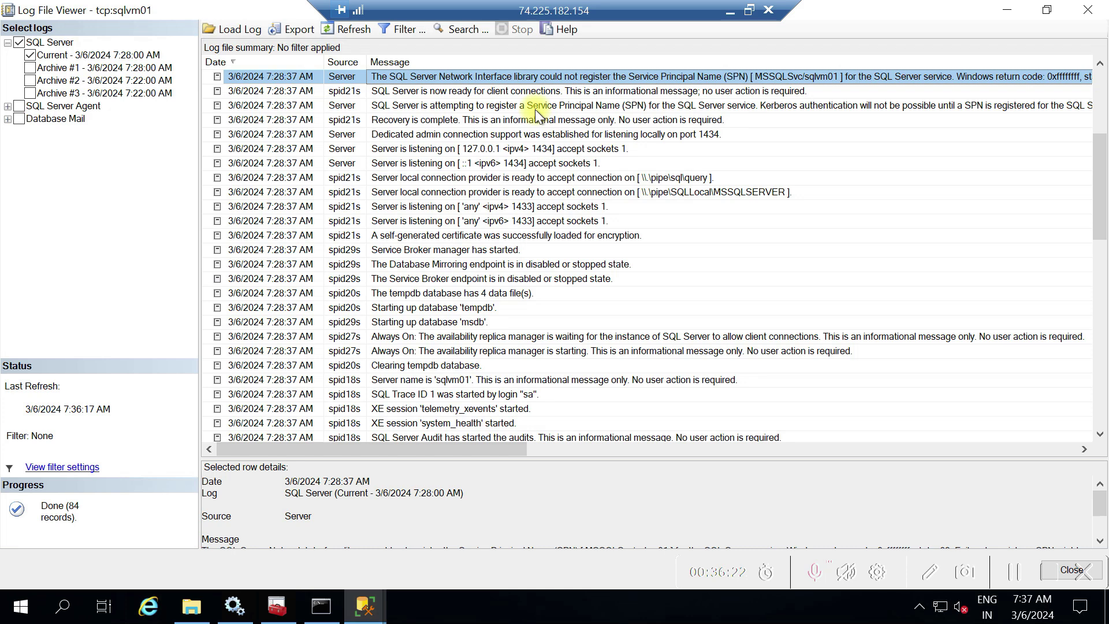
pyautogui.press('Up')
pyautogui.press('Up')
pyautogui.press('Up')
pyautogui.press('Up')
pyautogui.press('Up')
pyautogui.press('Up')
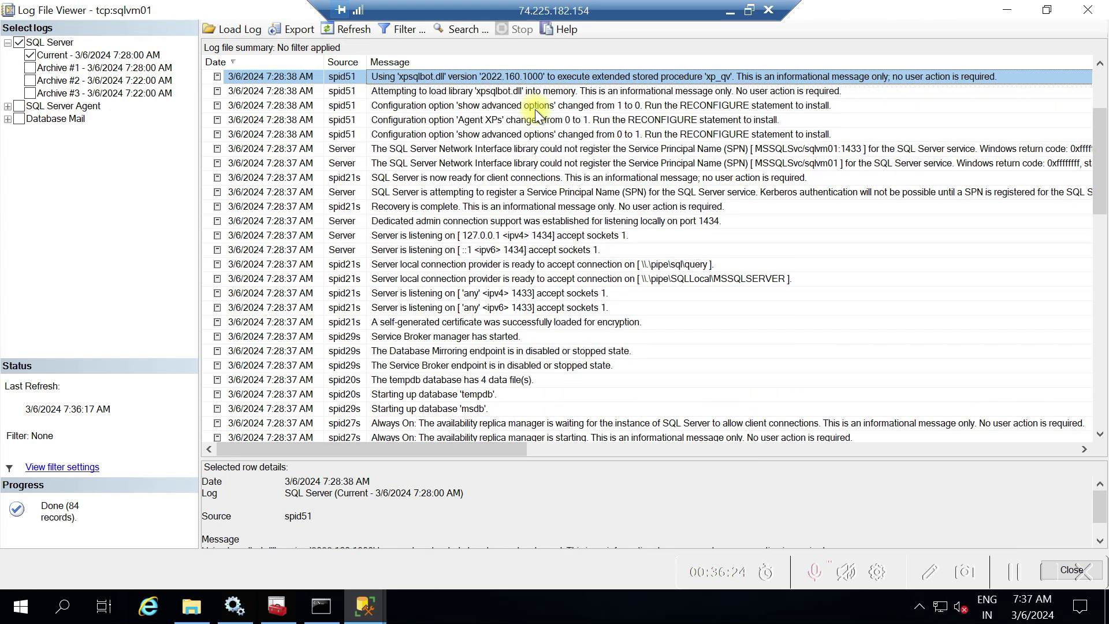
pyautogui.press('Up')
pyautogui.press('Up')
pyautogui.press('Up')
pyautogui.press('Up')
pyautogui.press('Up')
pyautogui.press('Up')
pyautogui.press('Up')
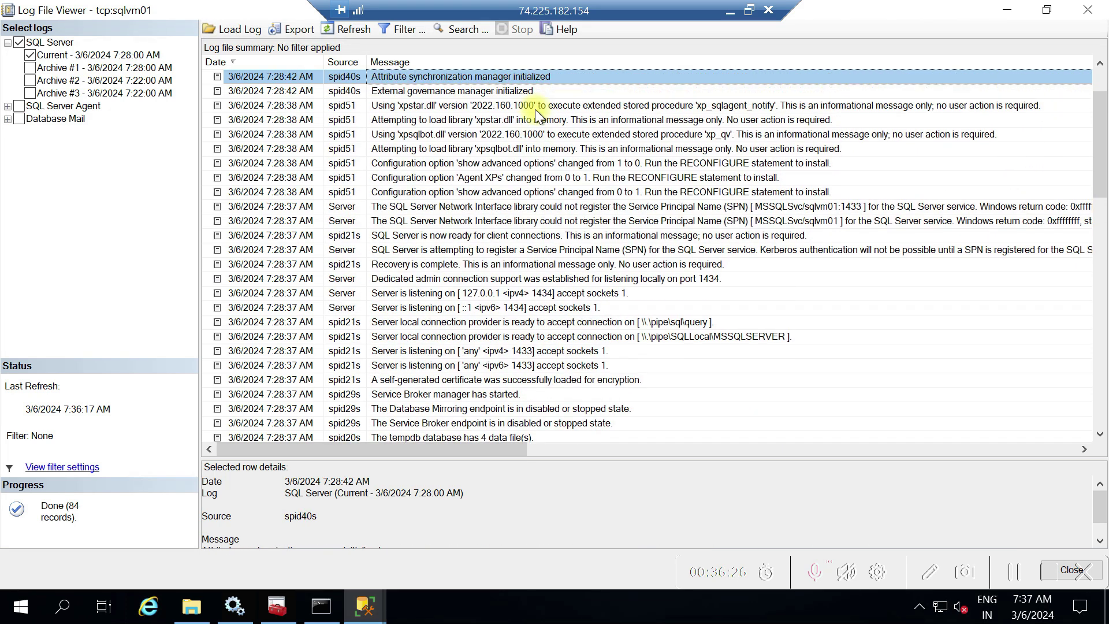
pyautogui.press('Up')
pyautogui.press('Up')
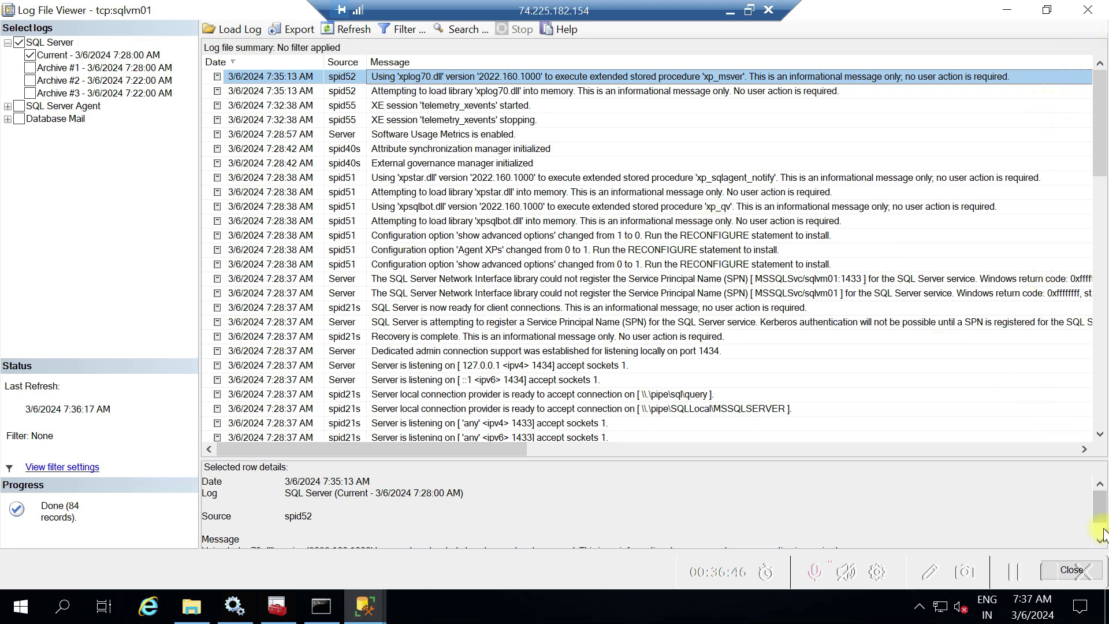
pyautogui.scroll(-1, 1100, 506)
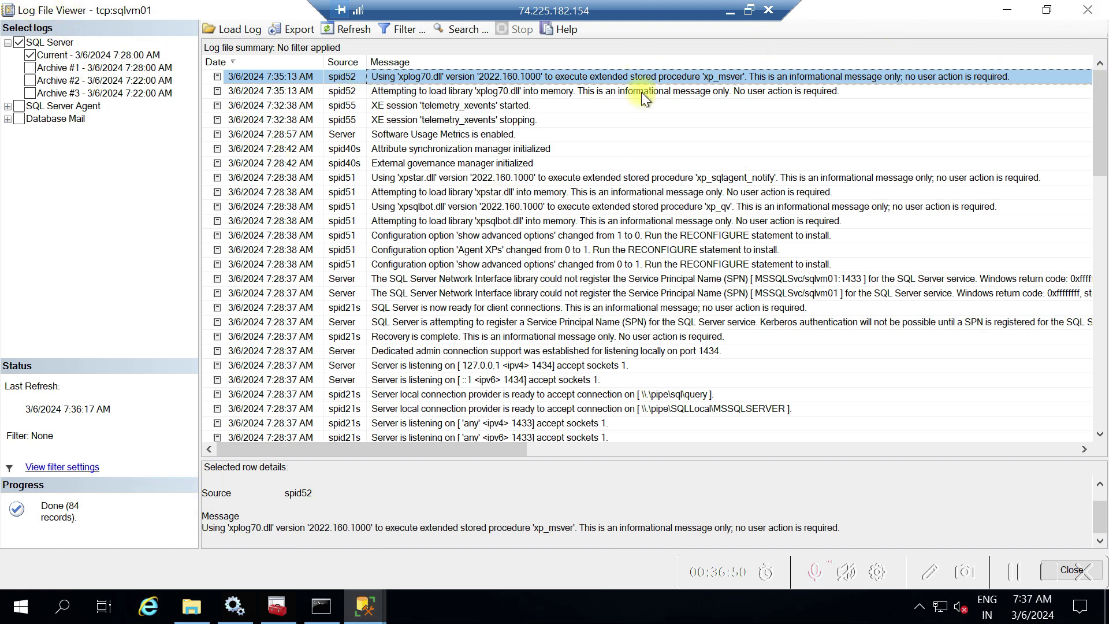
pyautogui.click(1086, 11)
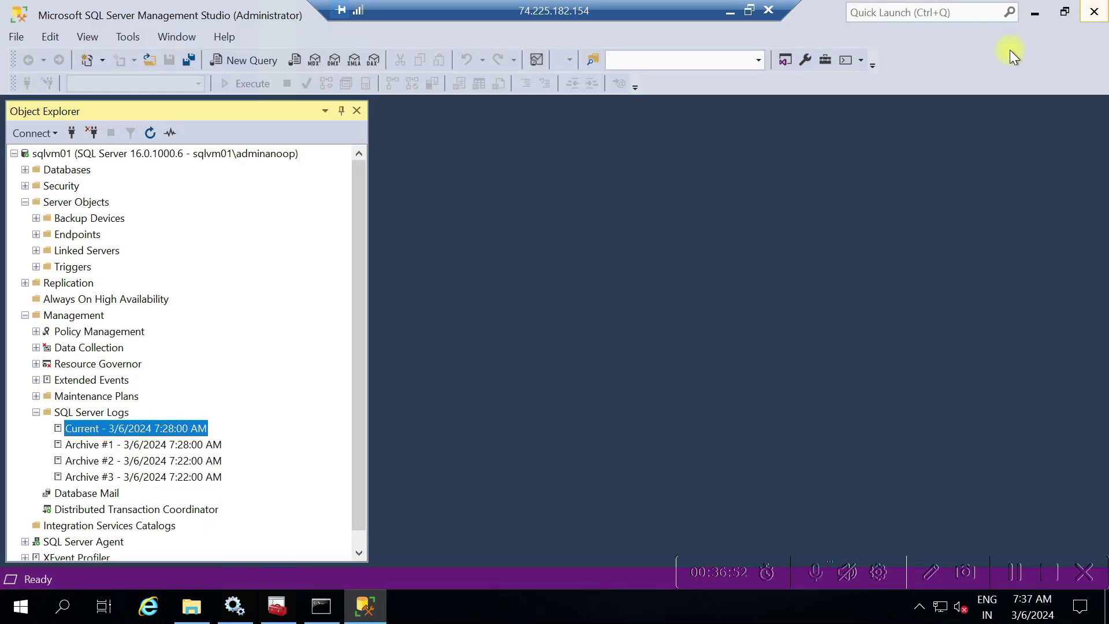
# Expand Databases > System Databases, select master and model, and collapse SQL Server Logs and Management
pyautogui.click(36, 412)
pyautogui.click(25, 169)
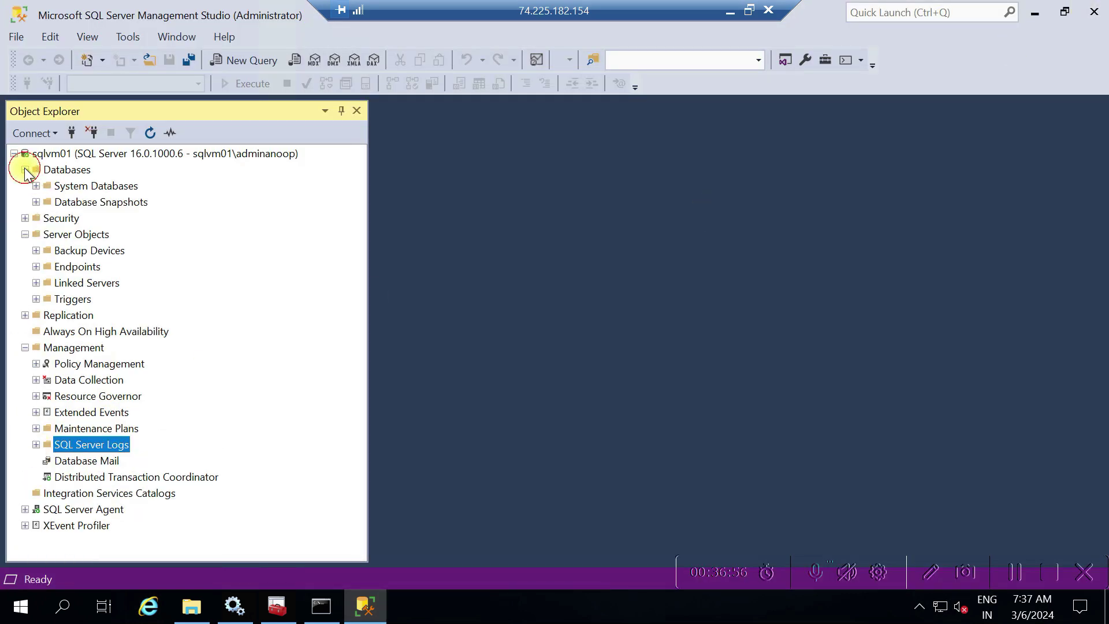
pyautogui.click(1014, 569)
pyautogui.click(36, 185)
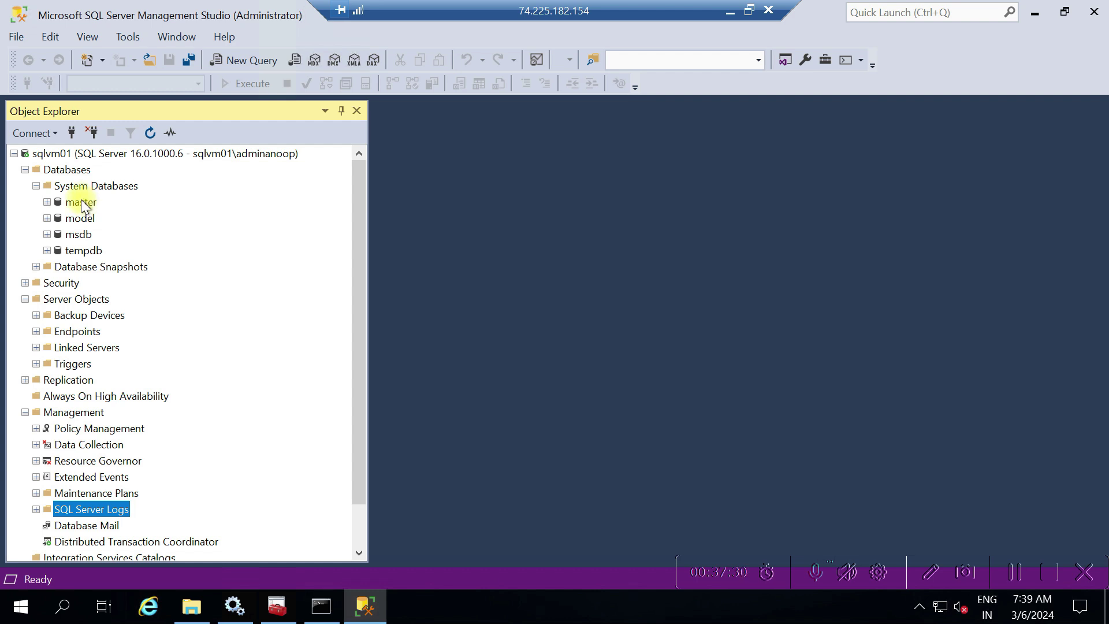
pyautogui.click(84, 202)
pyautogui.click(81, 221)
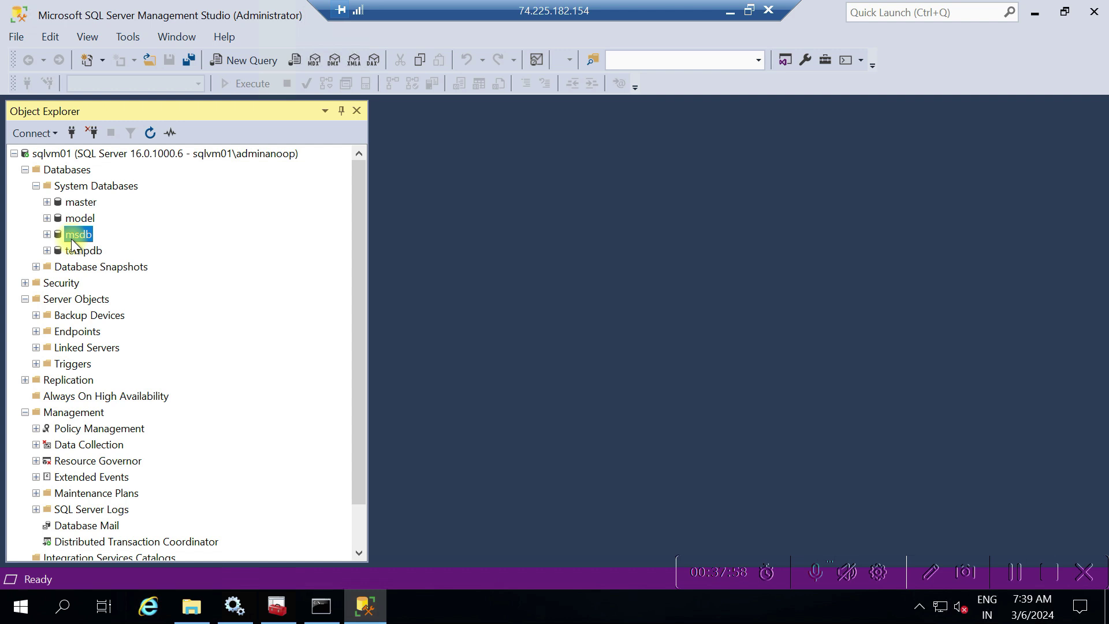
pyautogui.click(25, 410)
# Expand Replication and SQL Server Agent, collapse Server Objects, then select Job Activity Monitor, tempdb and Databases
pyautogui.click(25, 378)
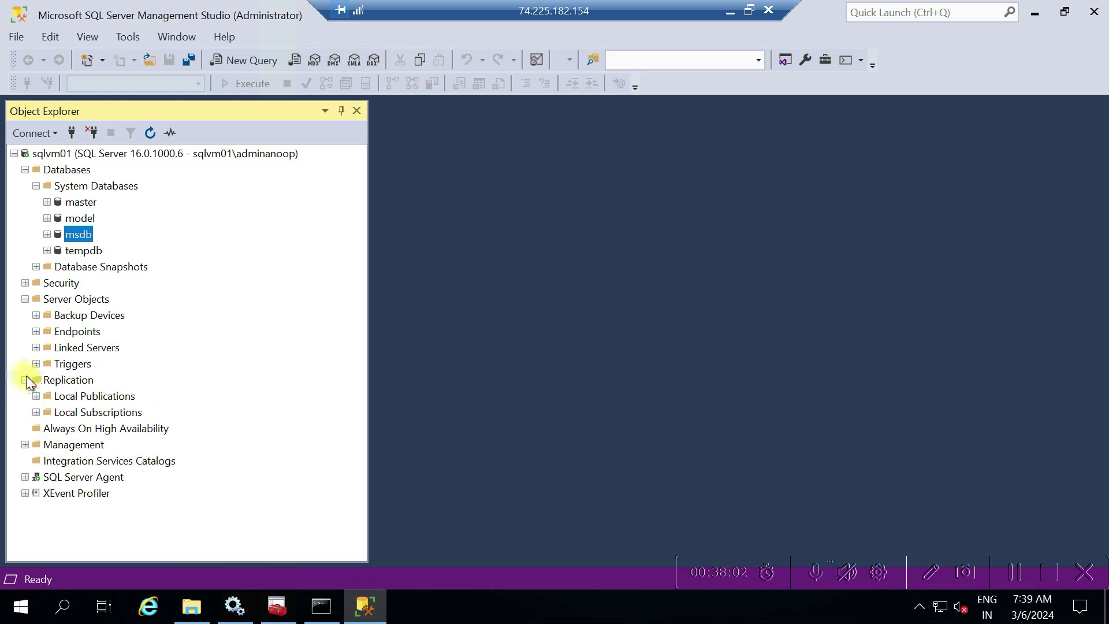
pyautogui.click(25, 298)
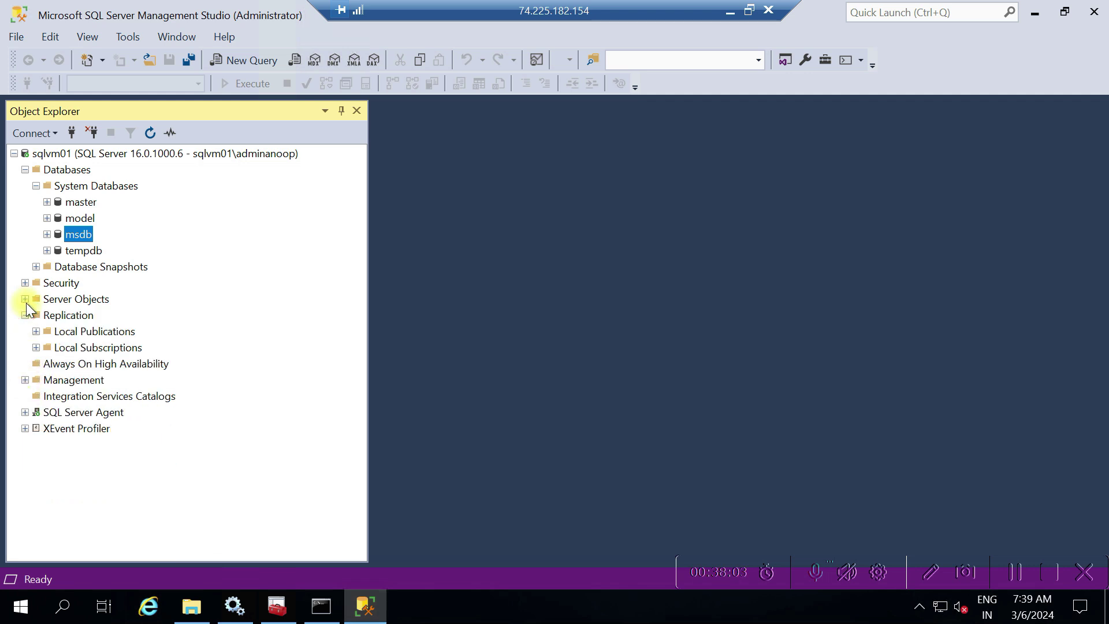
pyautogui.click(27, 413)
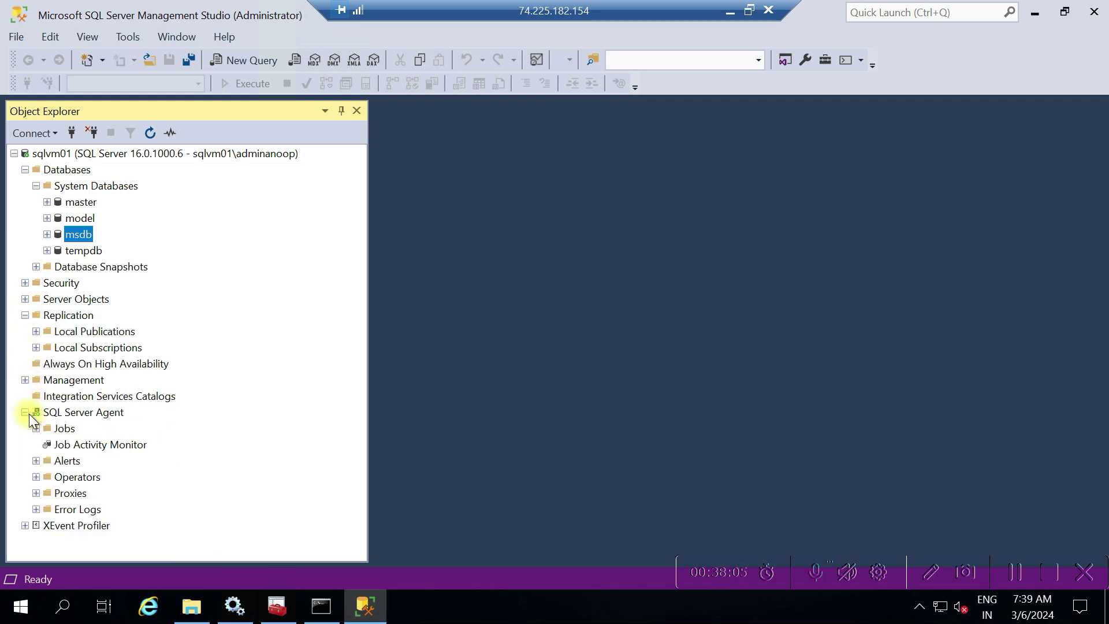
pyautogui.click(99, 446)
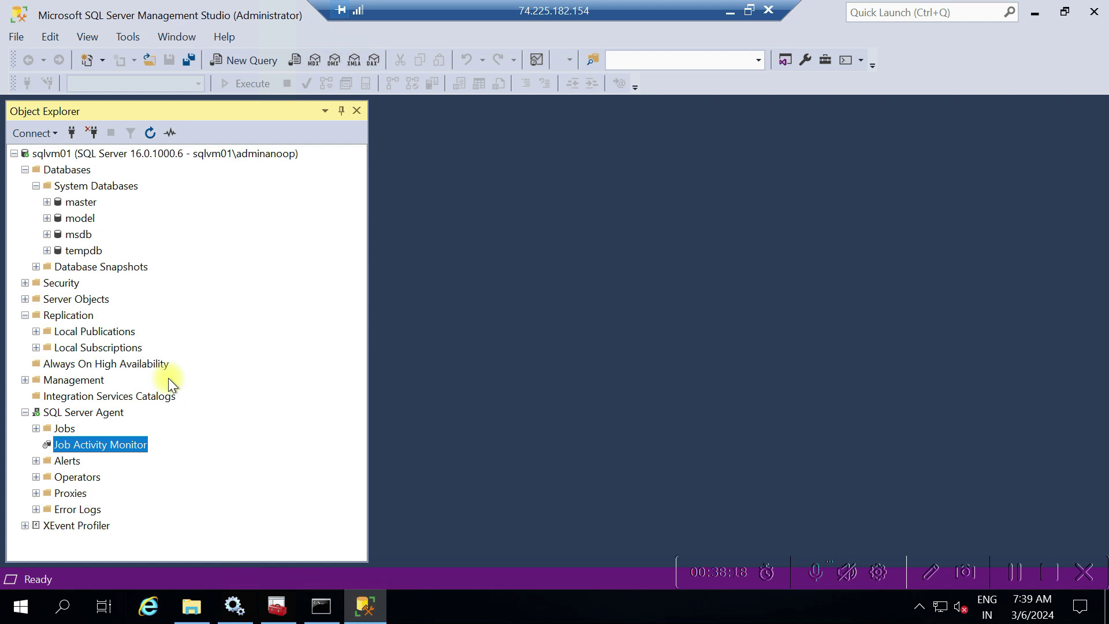
pyautogui.click(71, 253)
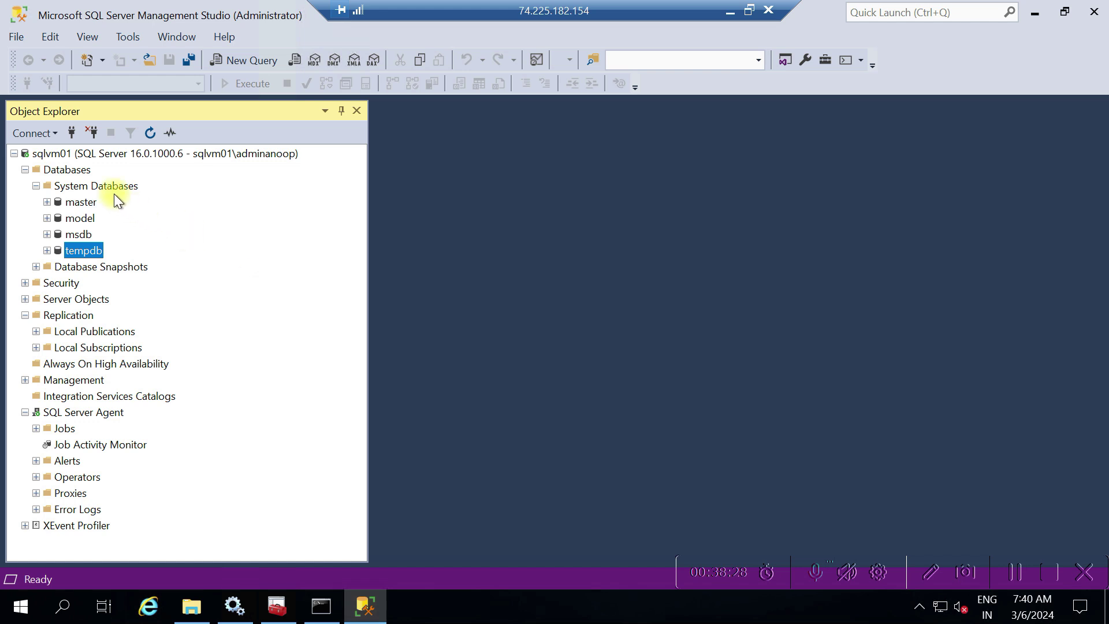
pyautogui.click(69, 170)
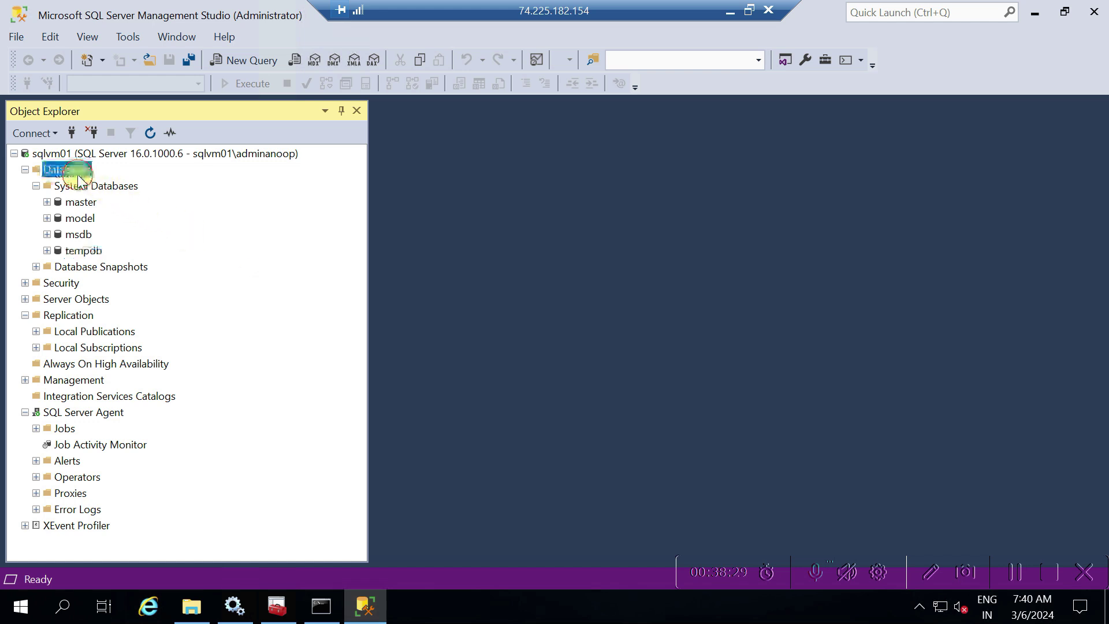
# In a new query window, type 'select * from sys.databases'
pyautogui.click(248, 59)
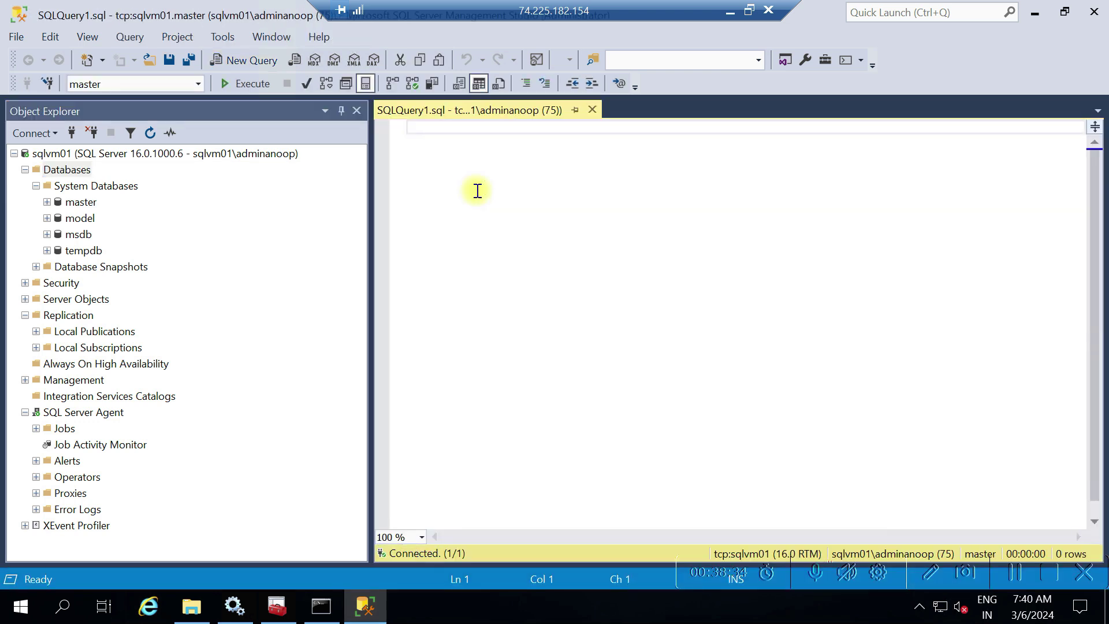
pyautogui.press('Return')
pyautogui.press('Return')
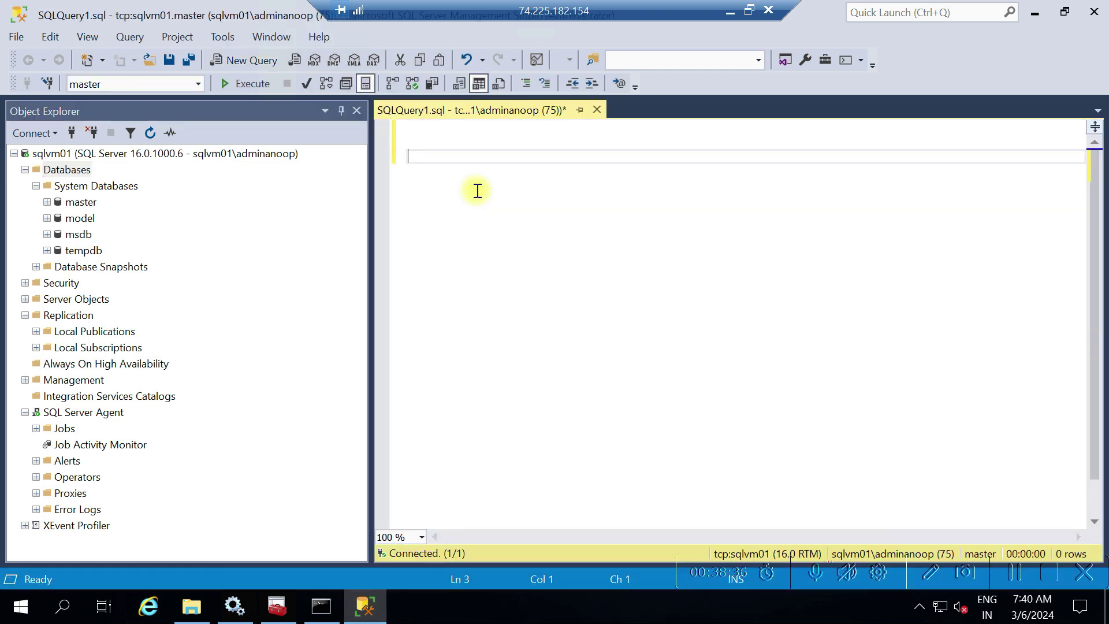
pyautogui.write('use')
pyautogui.press('BackSpace')
pyautogui.press('BackSpace')
pyautogui.press('BackSpace')
pyautogui.press('BackSpace')
pyautogui.write('seelec')
pyautogui.press('BackSpace')
pyautogui.press('BackSpace')
pyautogui.press('BackSpace')
pyautogui.press('BackSpace')
pyautogui.write('lect * from sys')
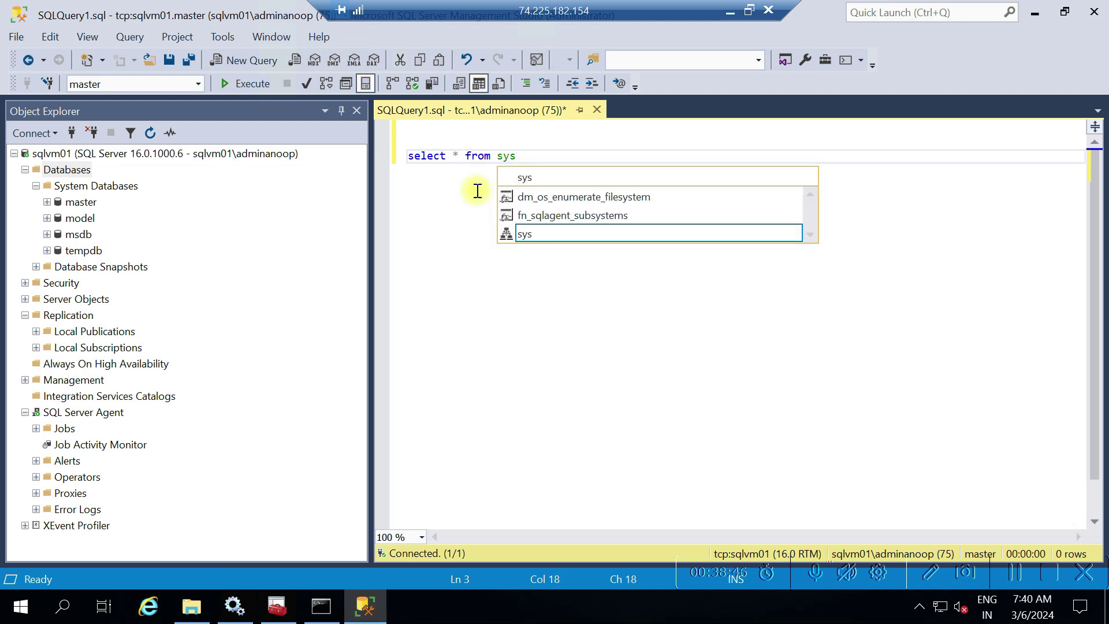
pyautogui.write('.')
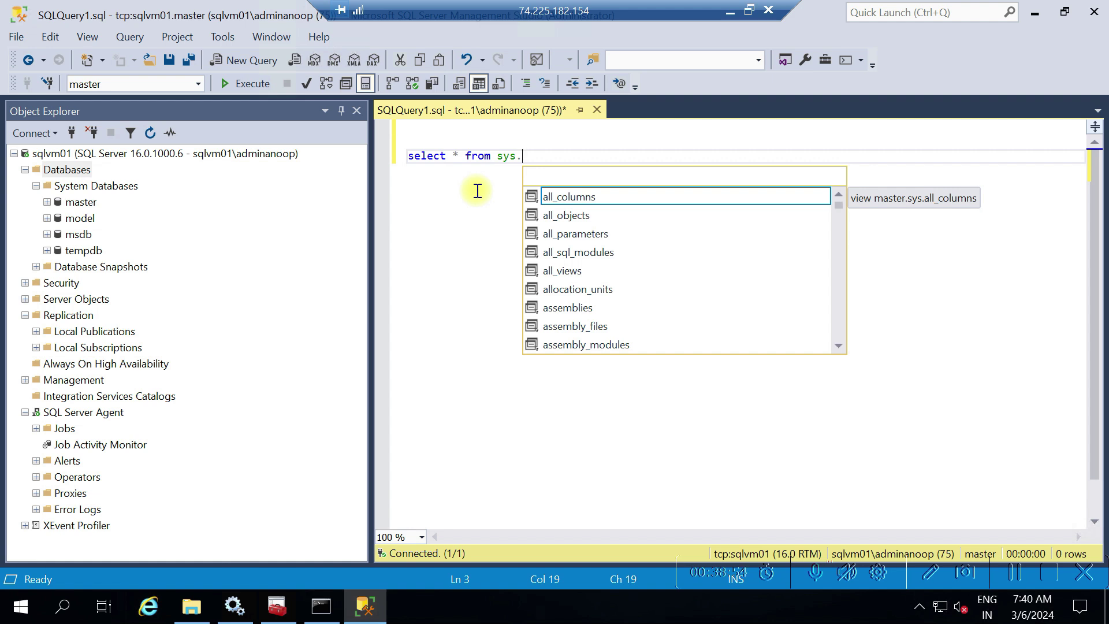
pyautogui.write('da')
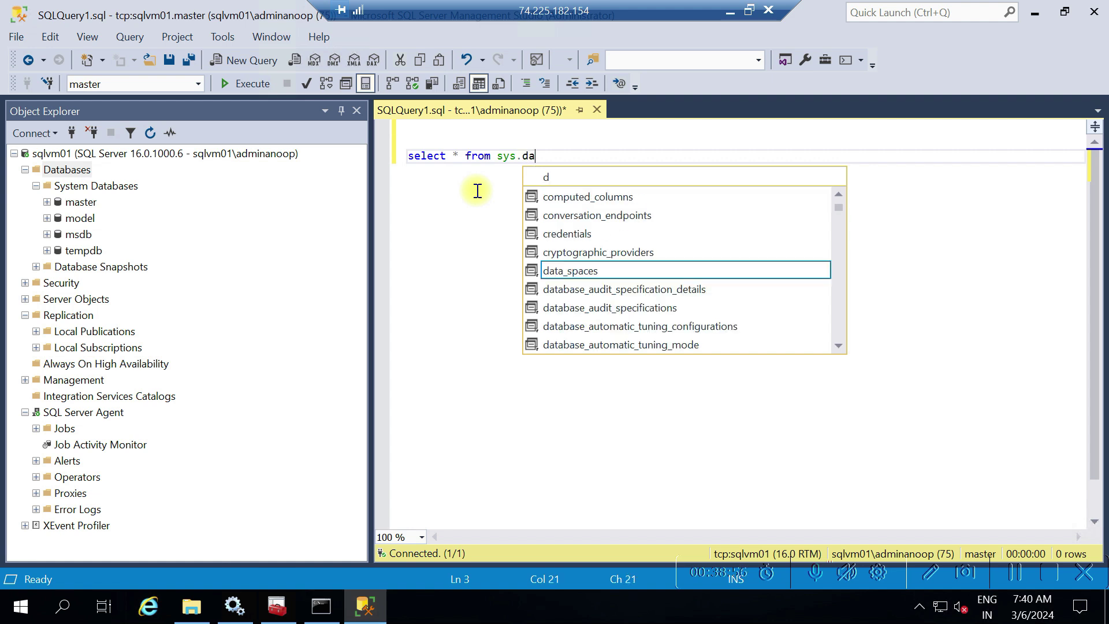
pyautogui.write('tabase')
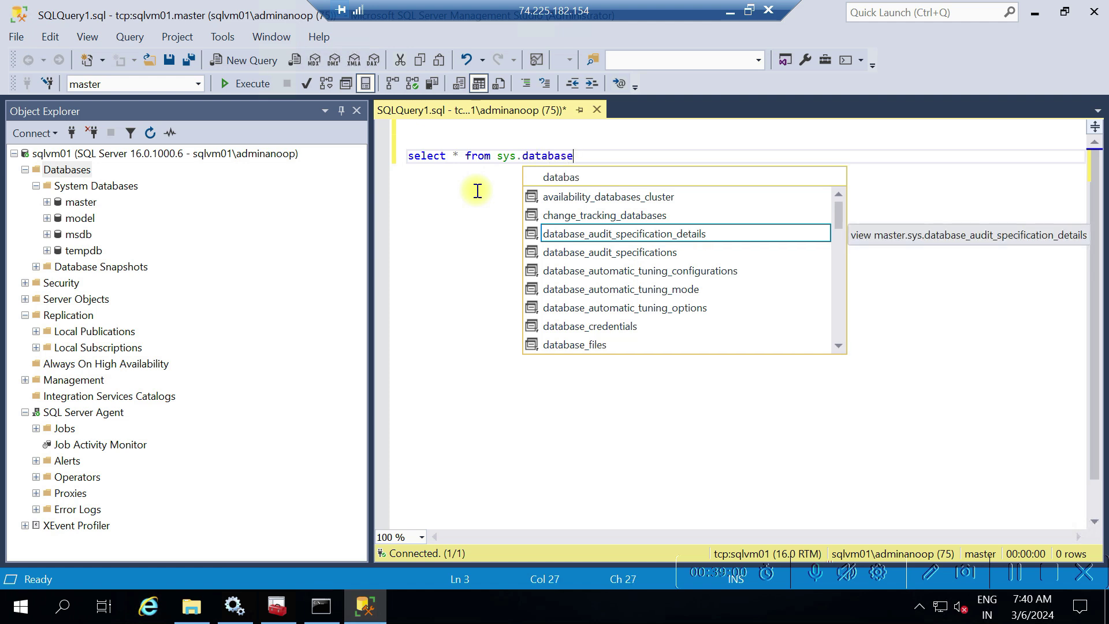
pyautogui.write('s')
pyautogui.press('BackSpace')
pyautogui.write('s')
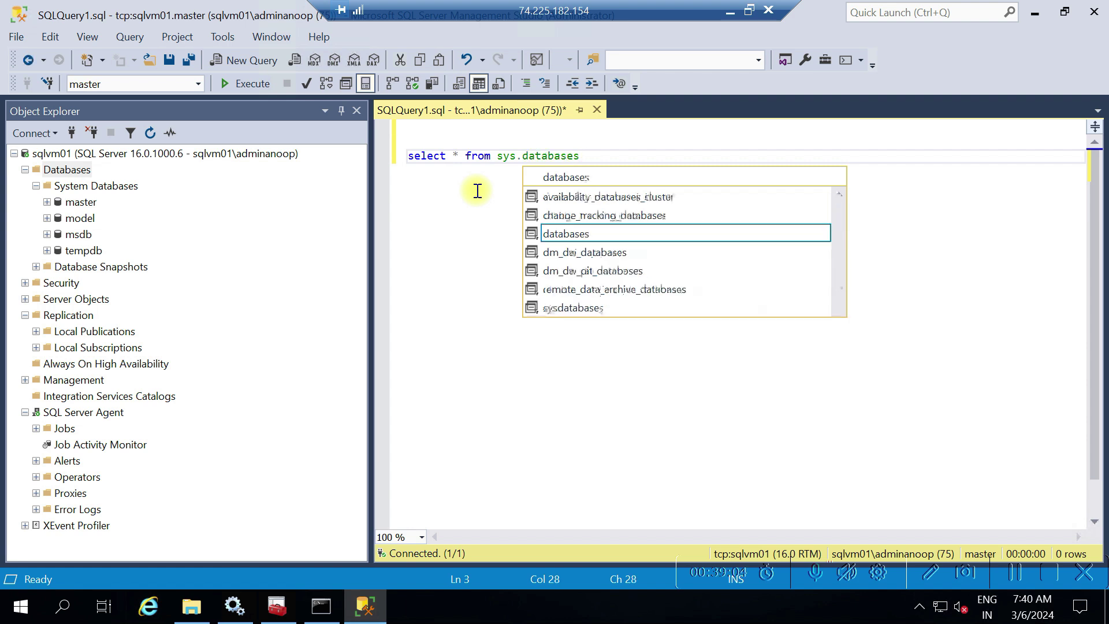
pyautogui.press('Escape')
# Select the query line and execute it against master
pyautogui.press('Up')
pyautogui.press('Down')
pyautogui.press('End')
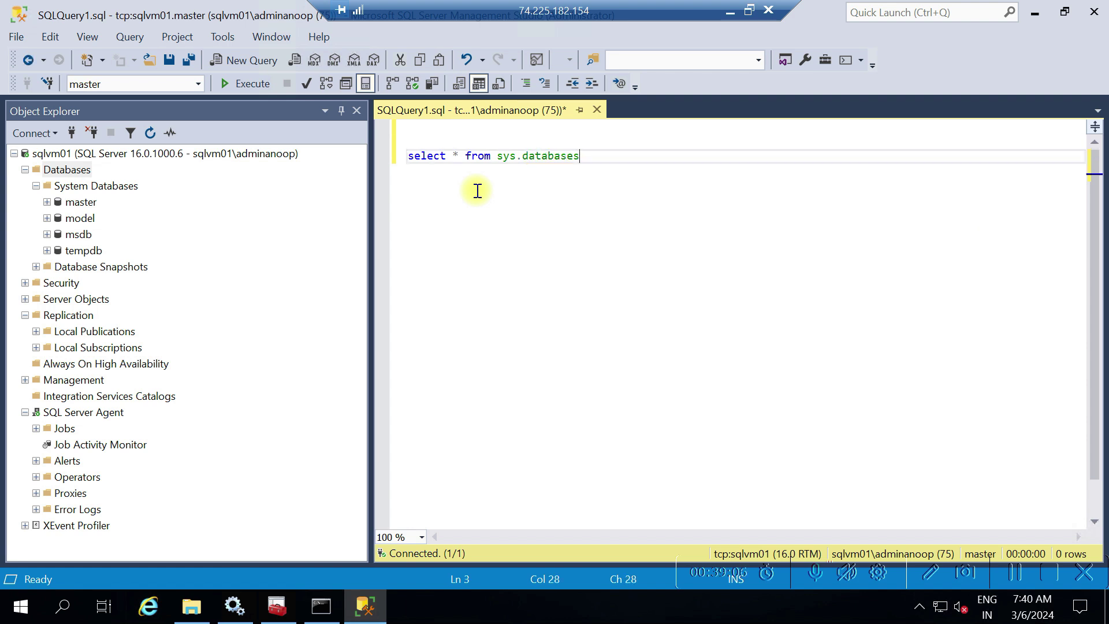
pyautogui.hotkey('shift', 'Up')
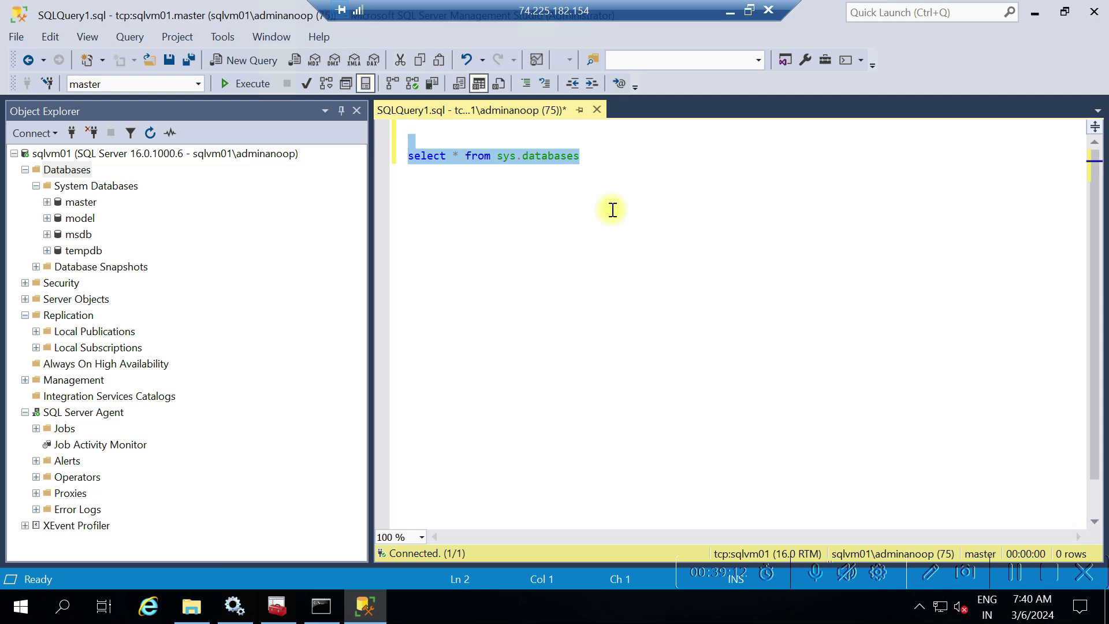
pyautogui.click(249, 89)
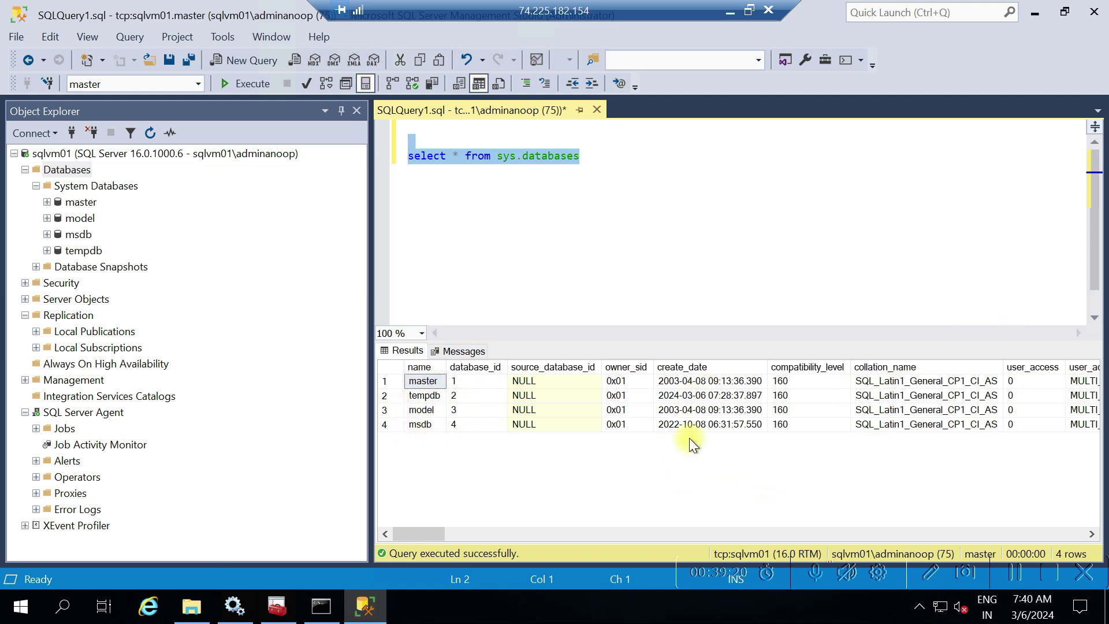
# Scroll the results grid for master, tempdb, model and msdb, then deselect the query text
pyautogui.click(715, 535)
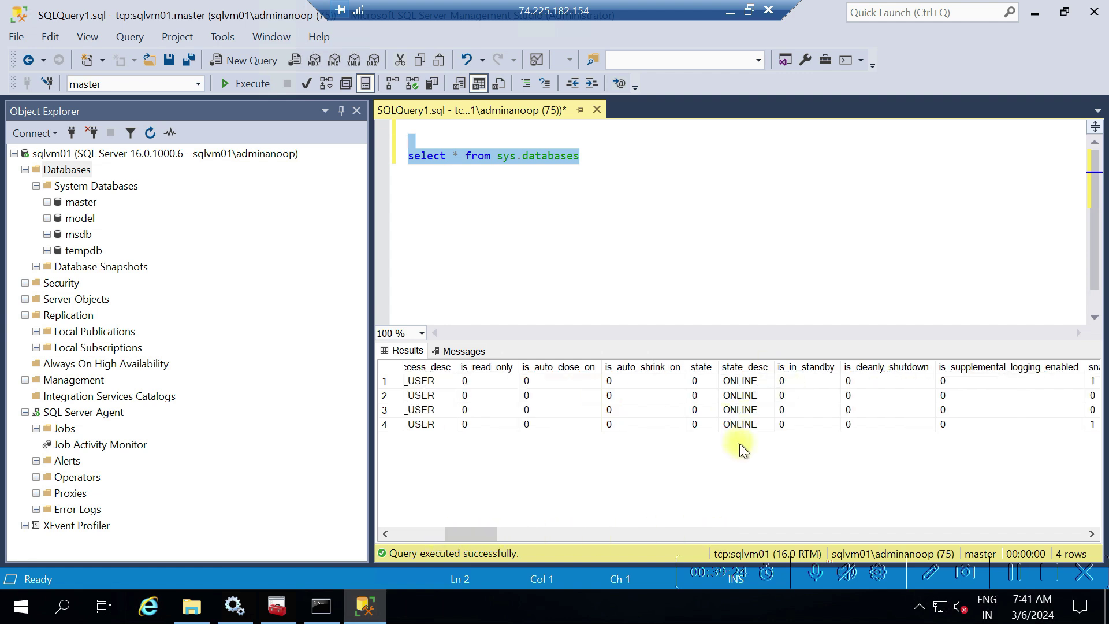
pyautogui.click(417, 540)
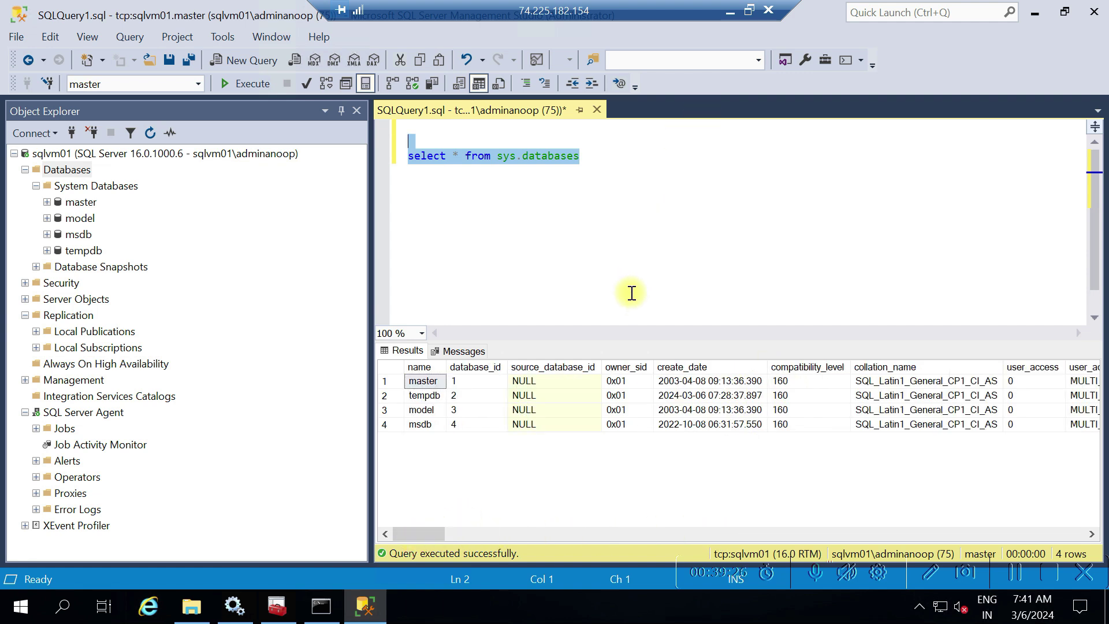
pyautogui.click(677, 225)
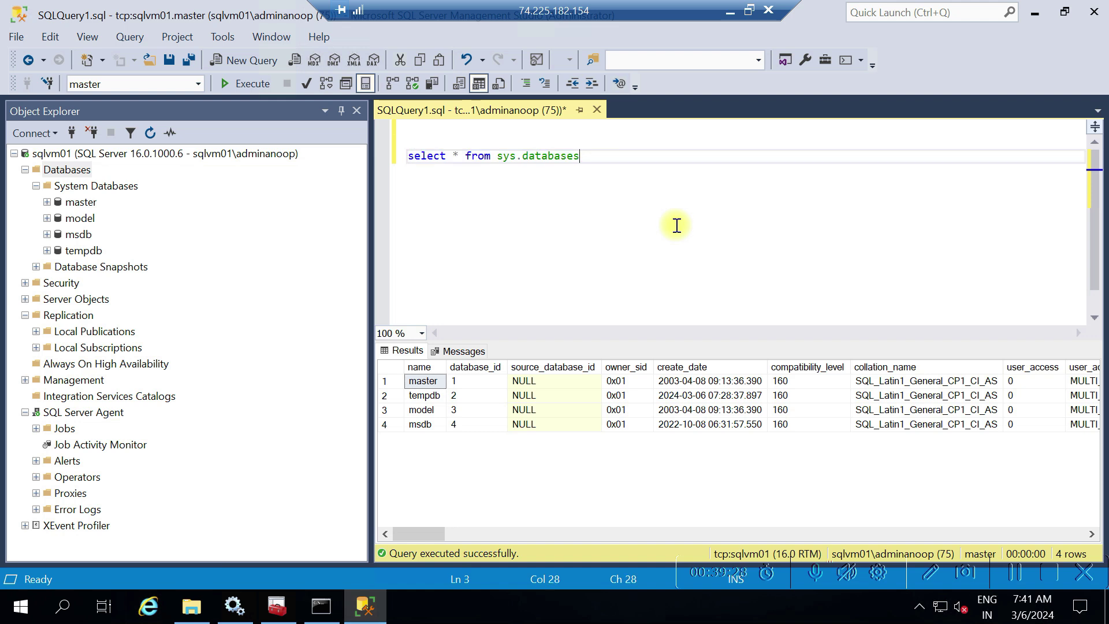